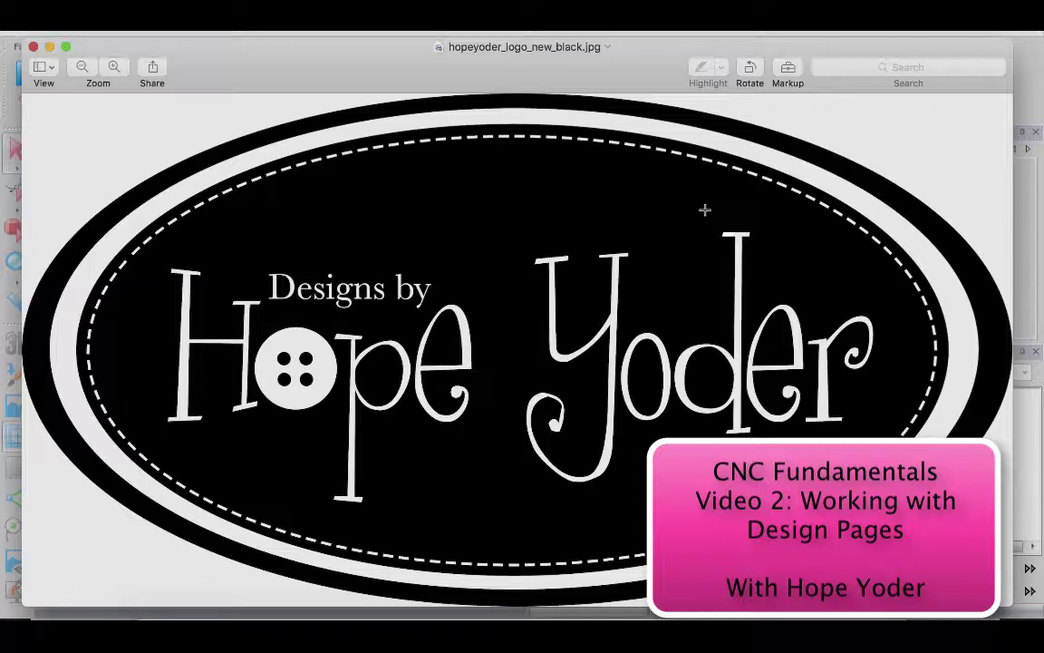
Dismiss the logo splash and the Training and Support window to reach the empty workspace.
left_click(34, 47)
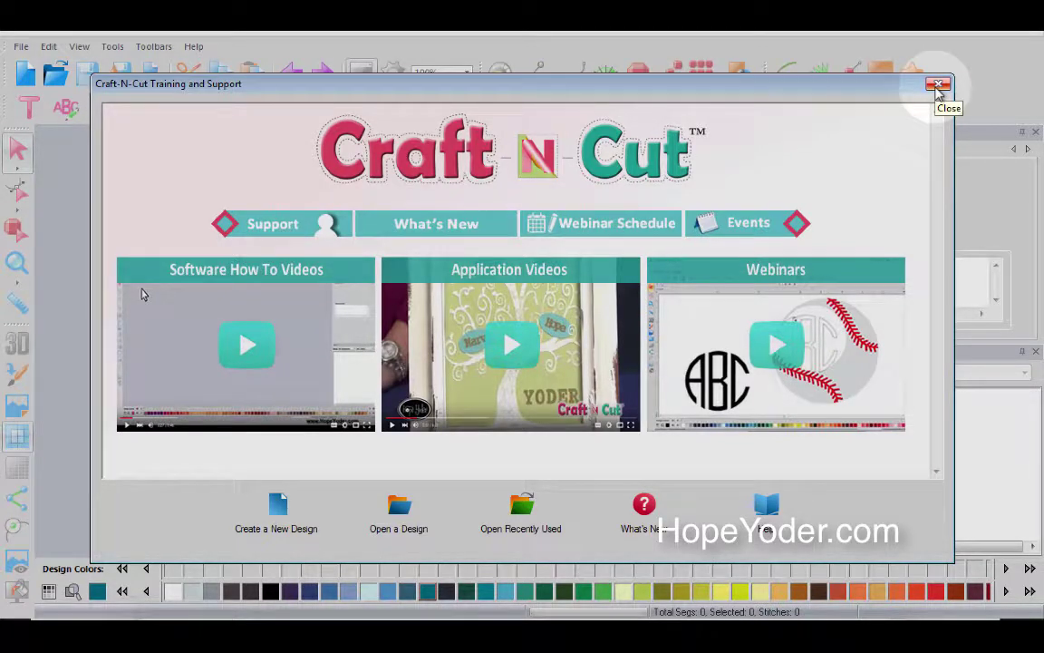
left_click(939, 86)
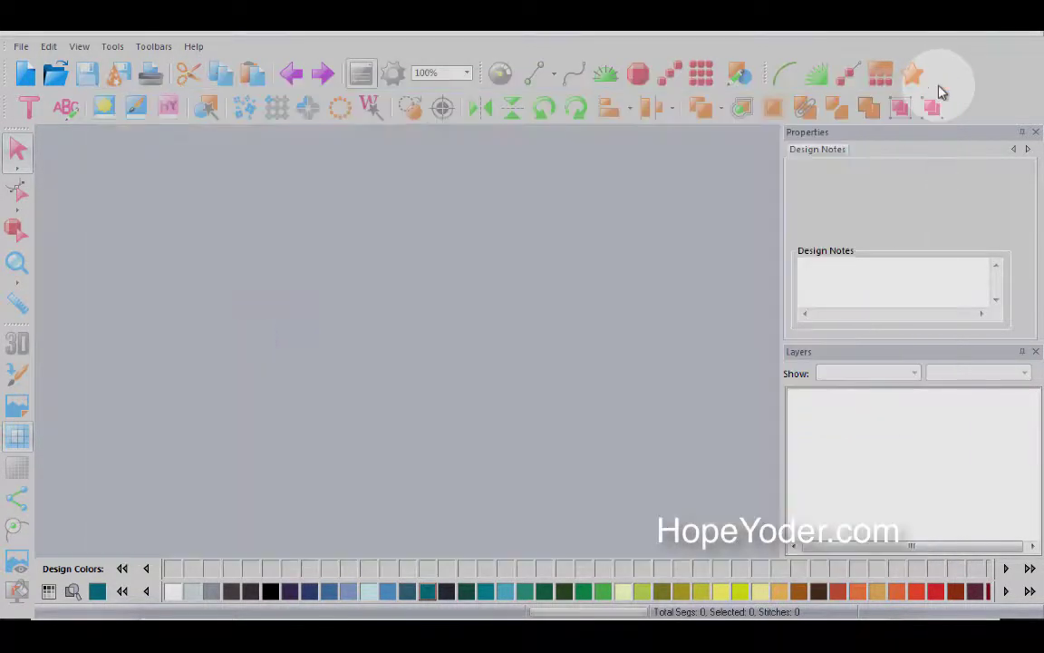
Create the new design page Design5 and toggle its grid off and back on.
left_click(25, 77)
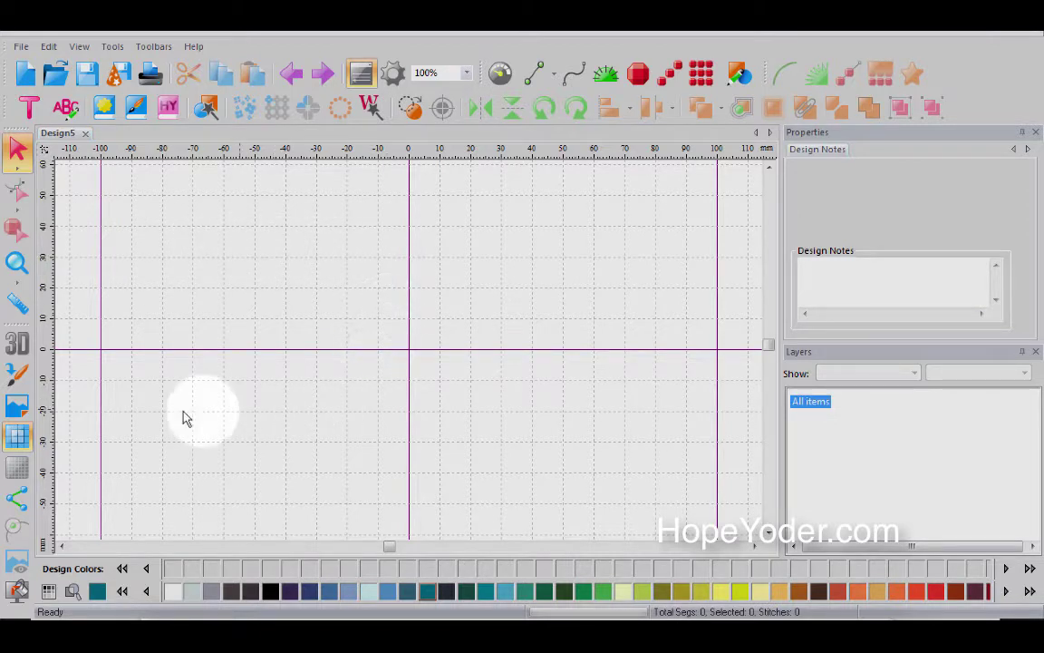
left_click(19, 436)
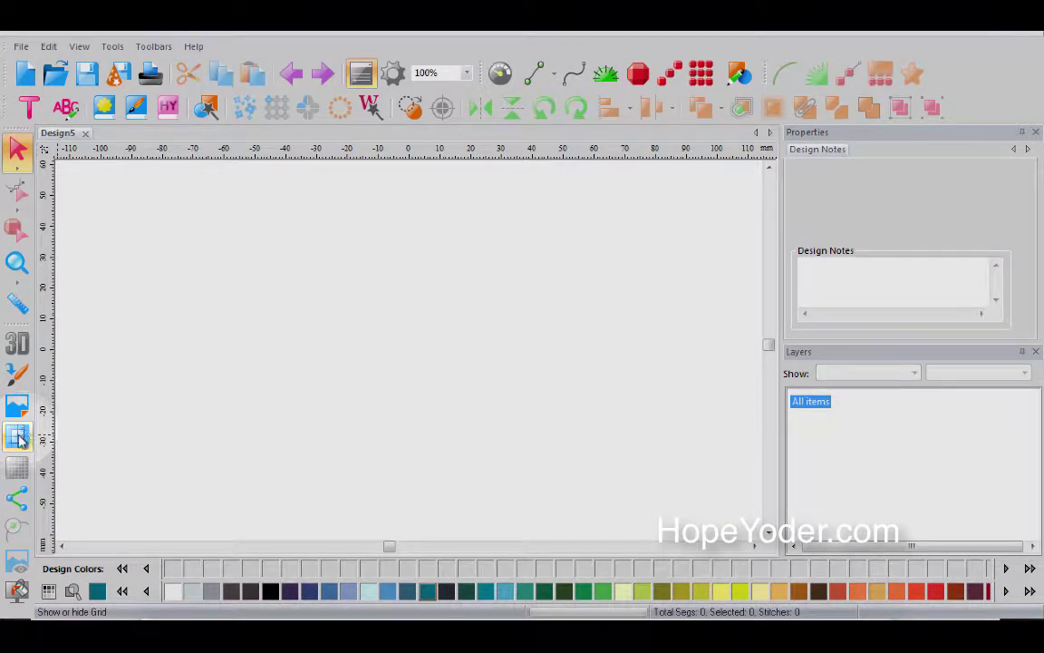
left_click(19, 437)
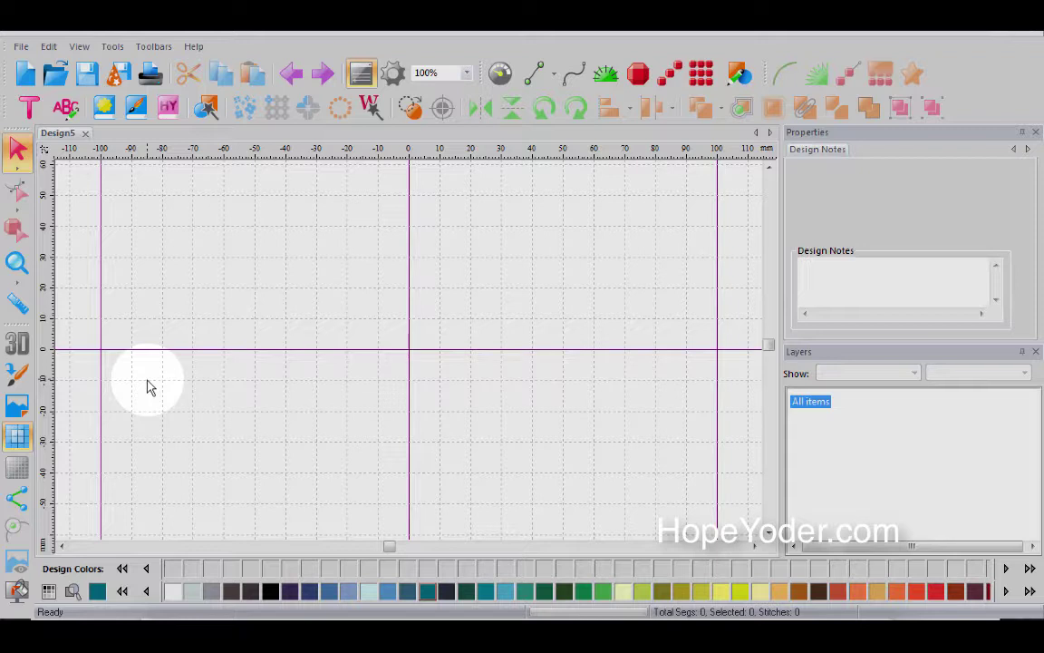
Show the Brother 12x12 in cutting mat, hide the grid, and list the mat sizes.
left_click(18, 468)
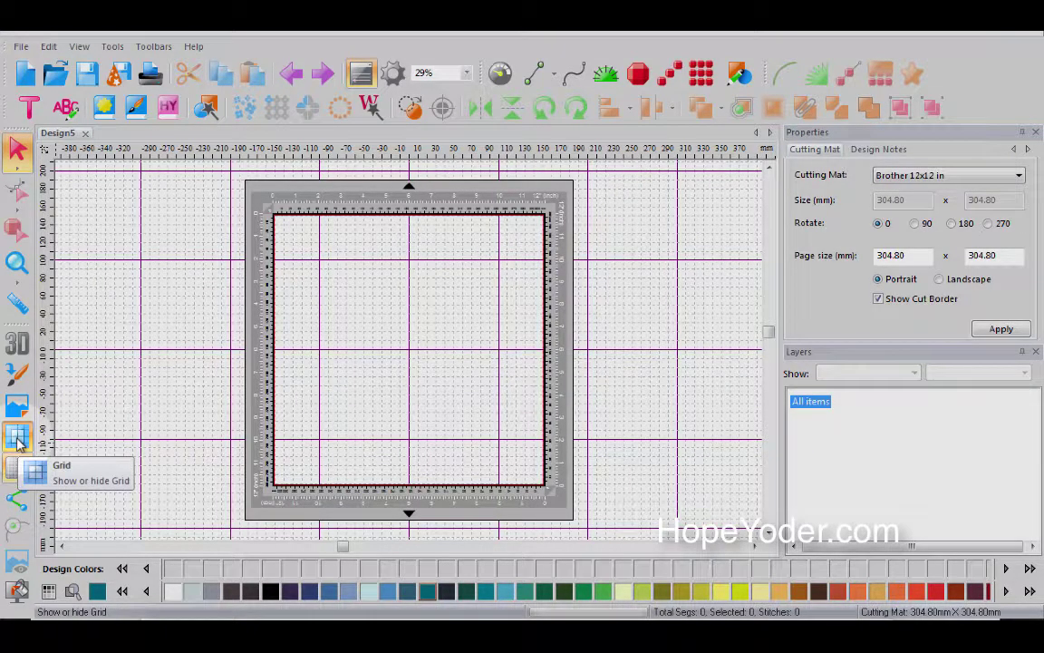
left_click(19, 438)
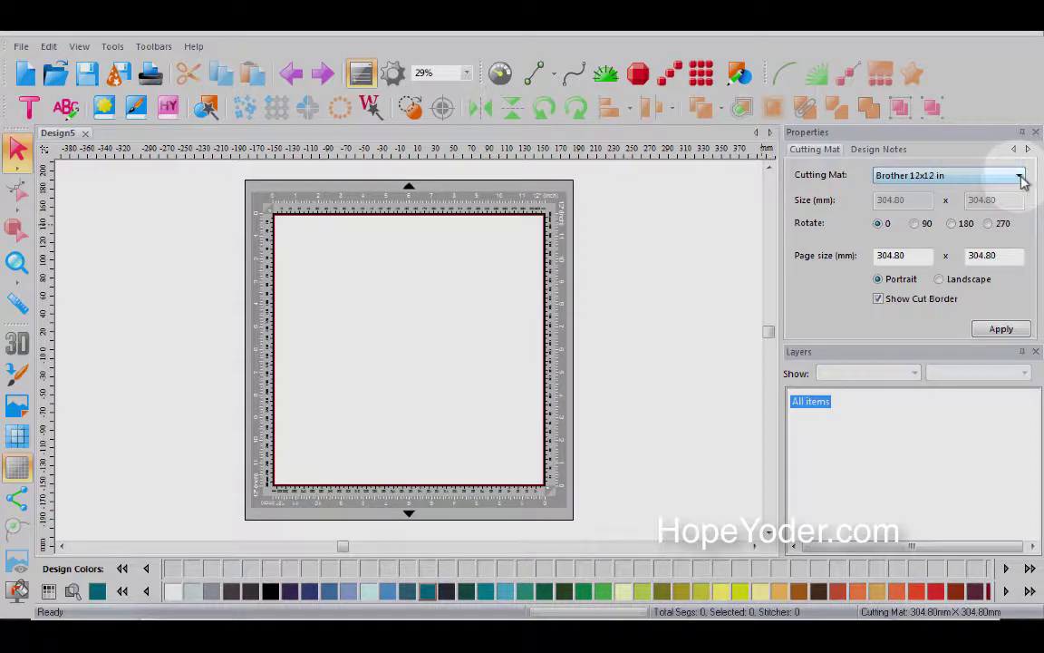
left_click(1020, 179)
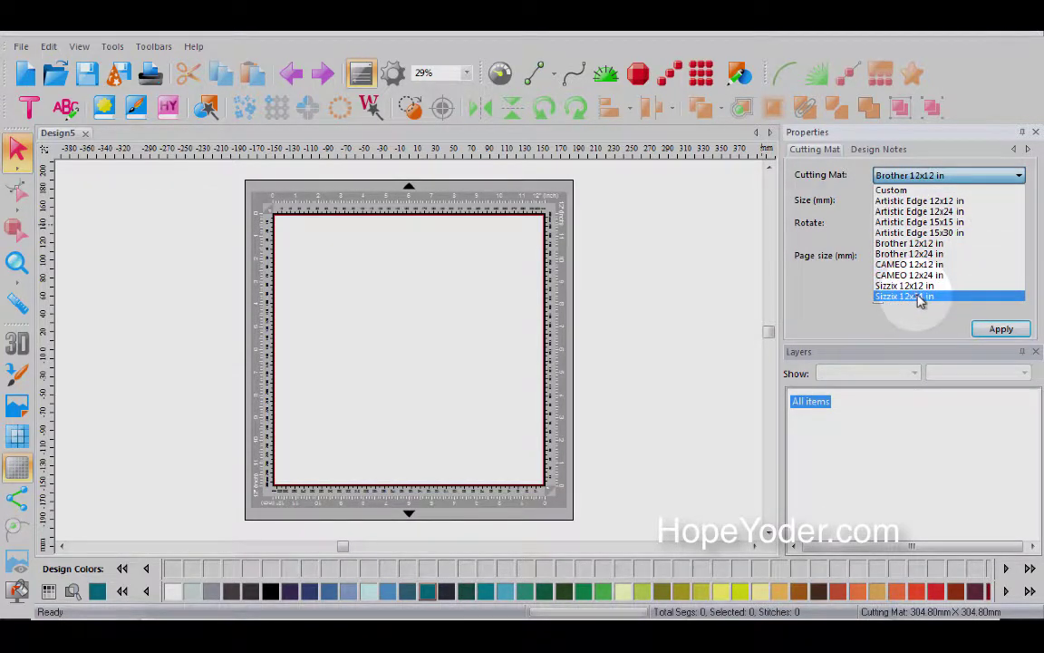
Try Custom, revert the mat to Brother 12x12 in, and switch measurements to inches.
left_click(898, 193)
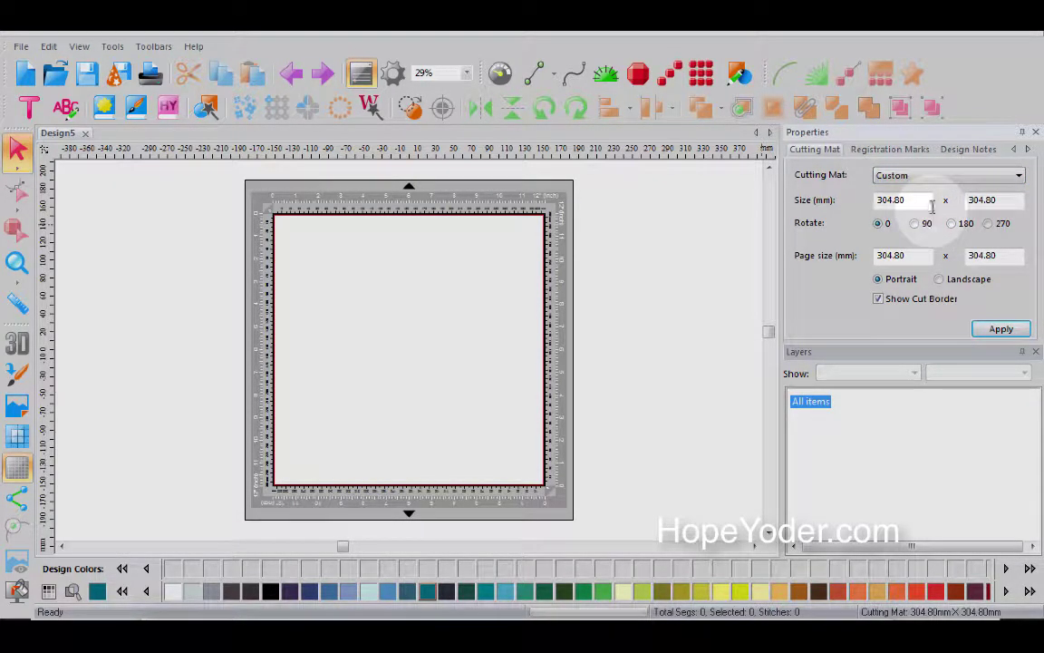
left_click(662, 249)
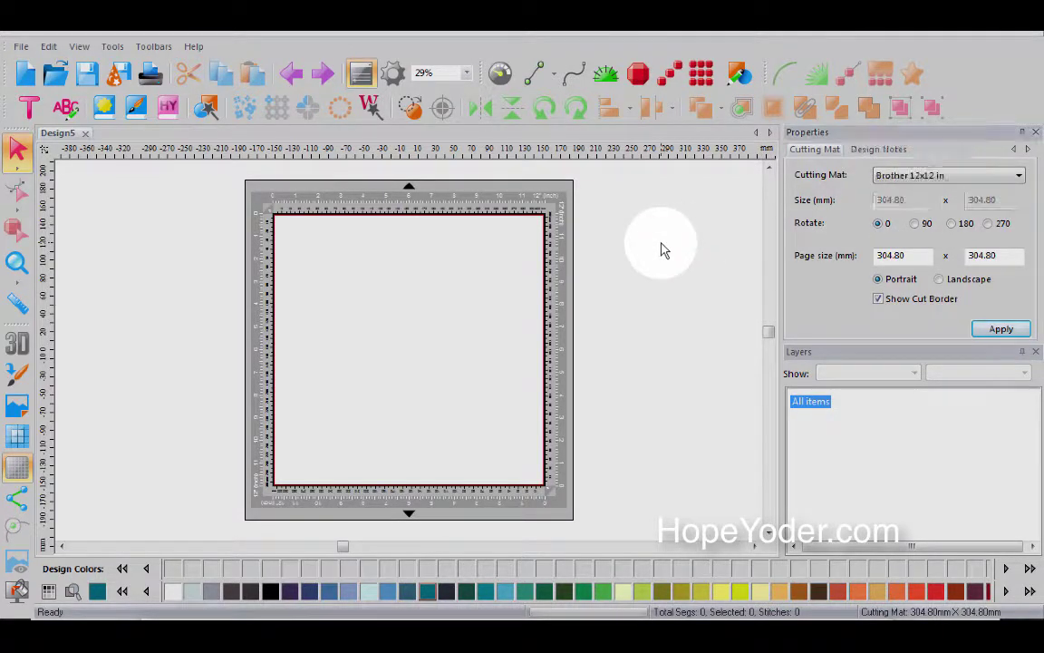
right_click(741, 156)
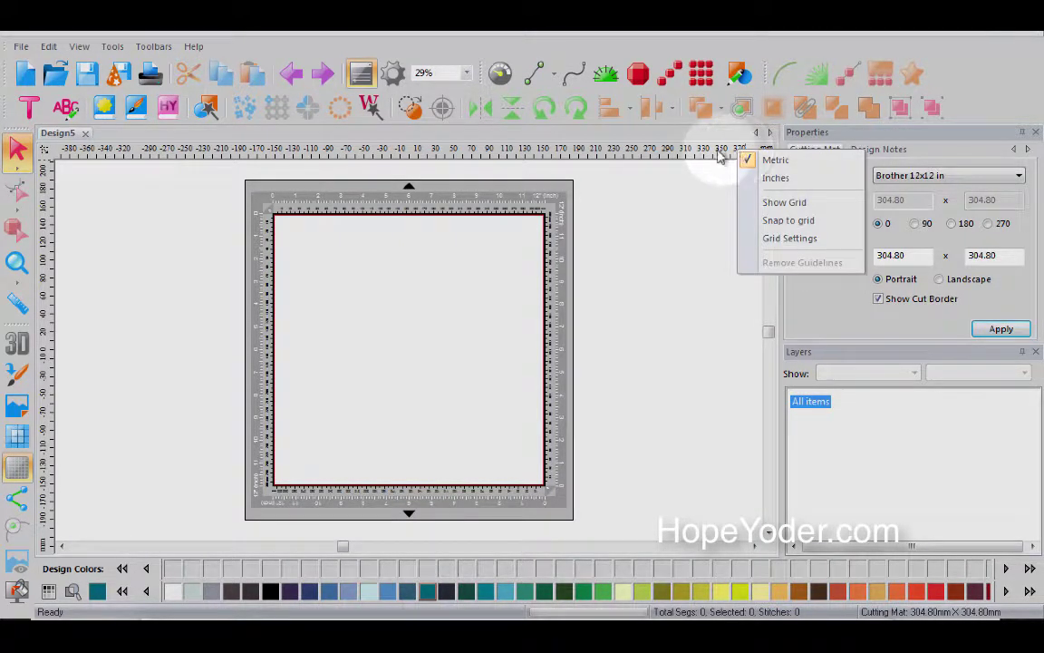
left_click(772, 179)
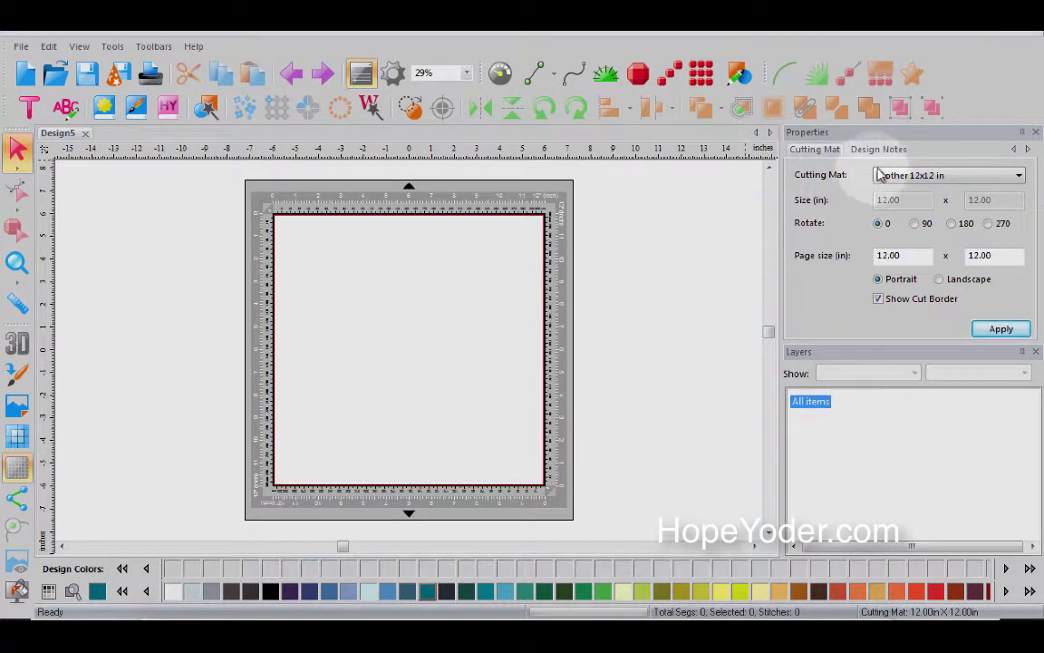
Set the cutting mat to Custom at 12.00 by 12.00 in.
left_click(1019, 175)
left_click(908, 191)
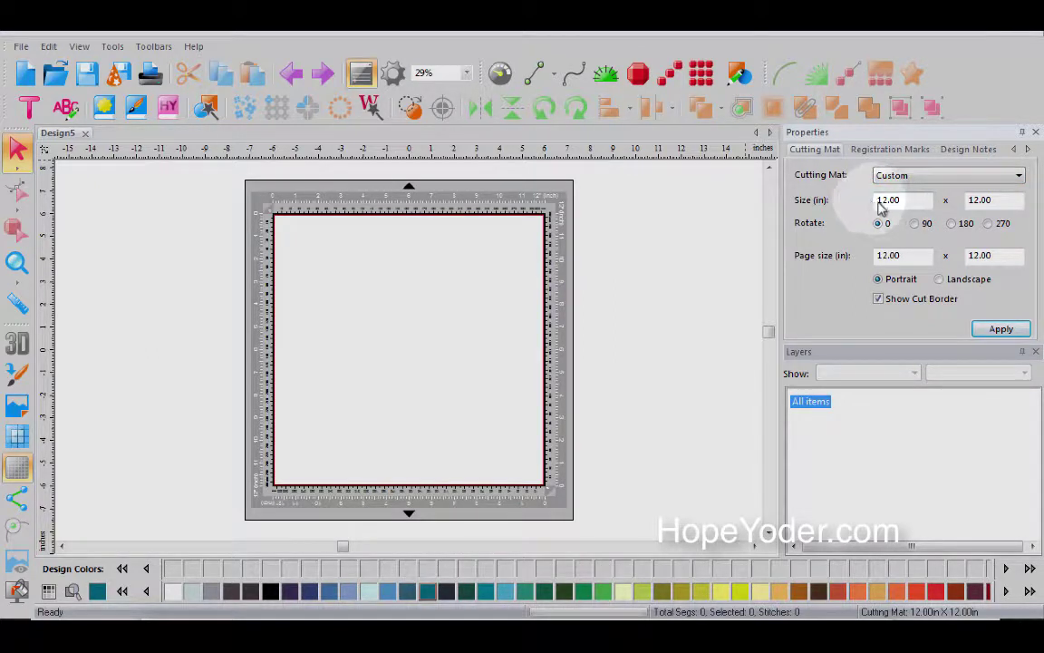
left_click(993, 202)
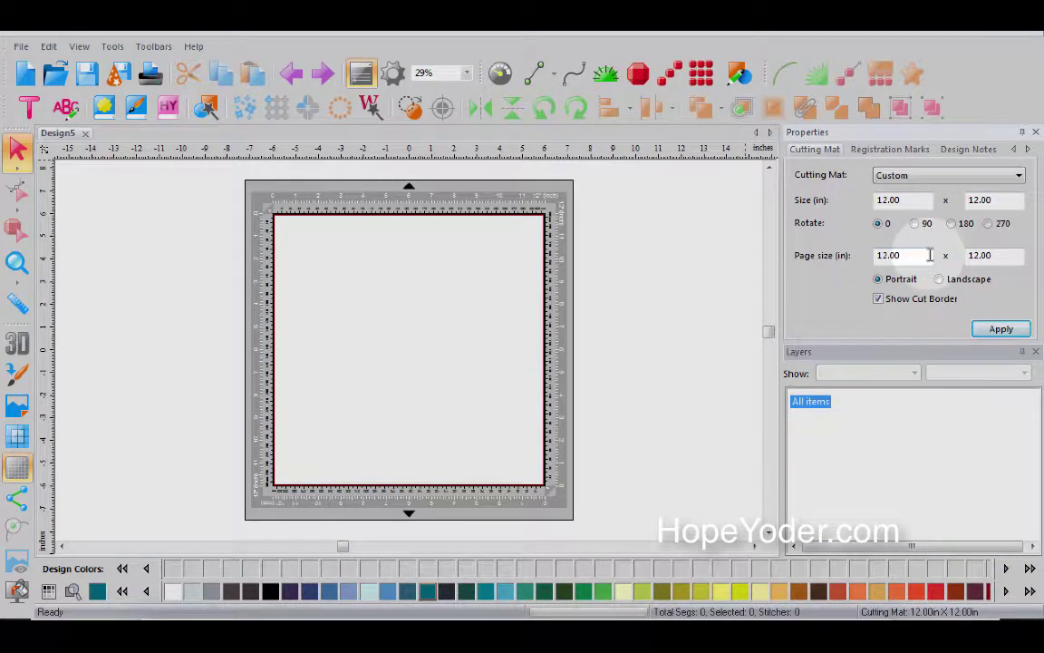
left_click(1019, 175)
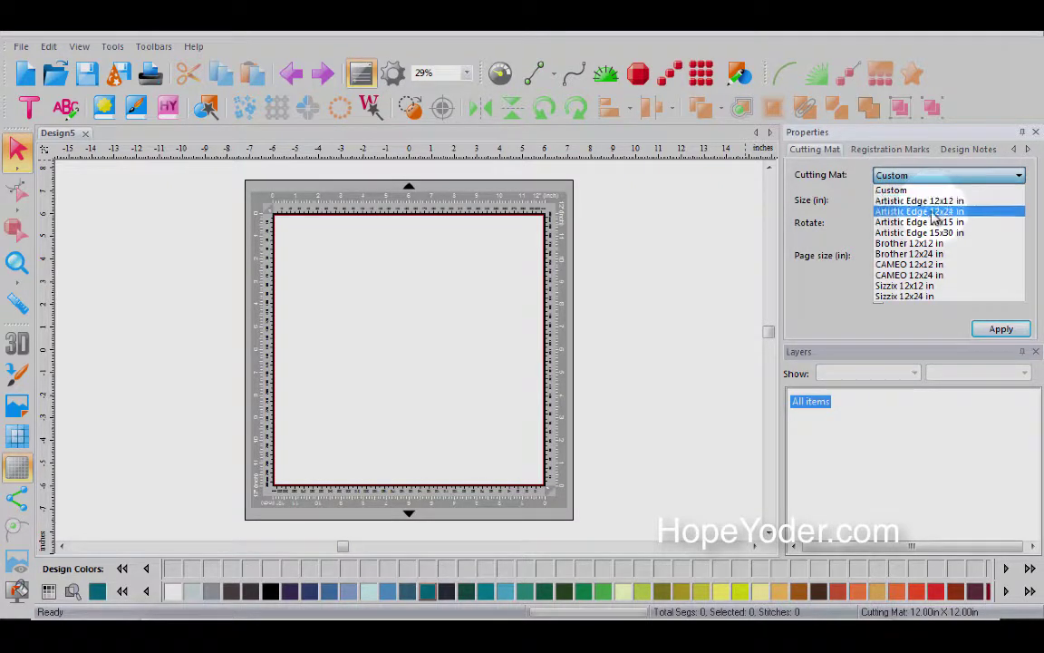
Apply the Brother 12x24 in mat and enter 15 as the page height.
left_click(911, 254)
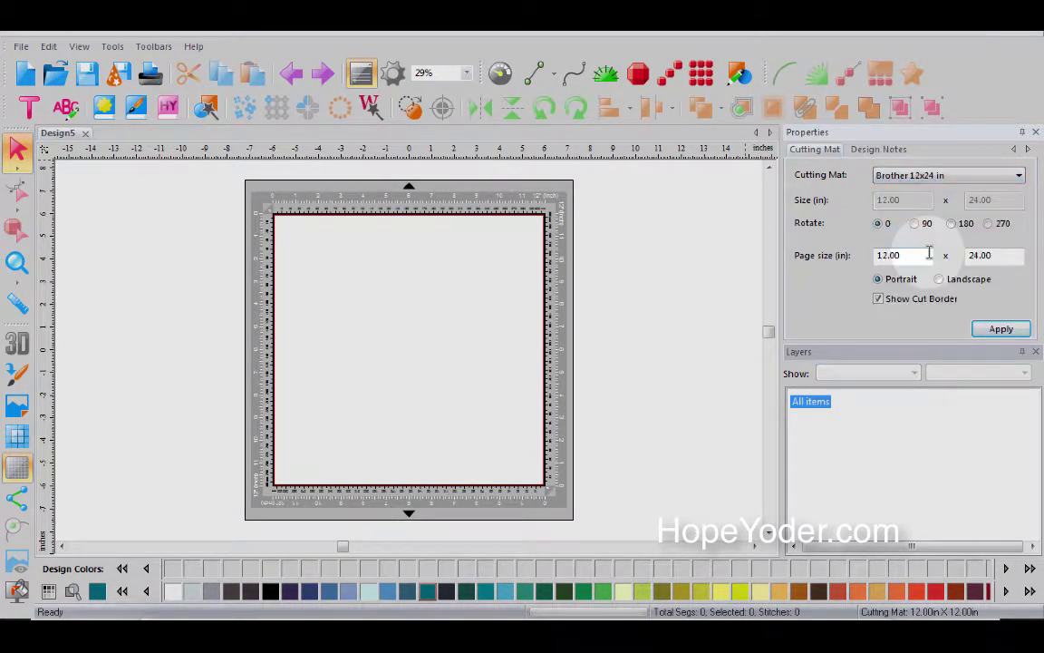
left_click(997, 328)
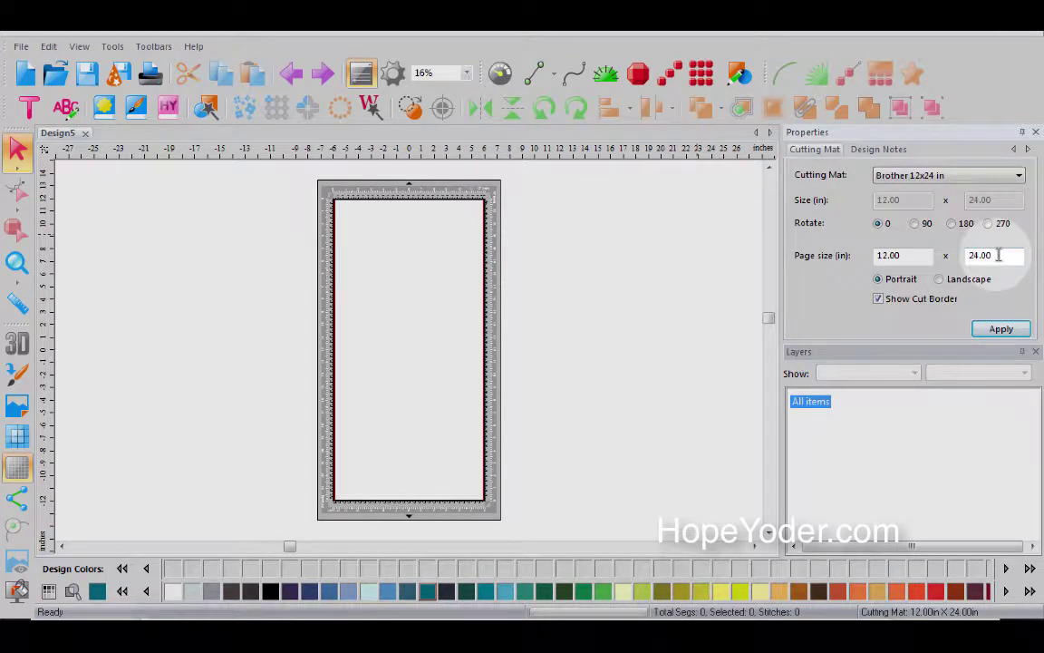
left_click_drag(998, 256, 949, 261)
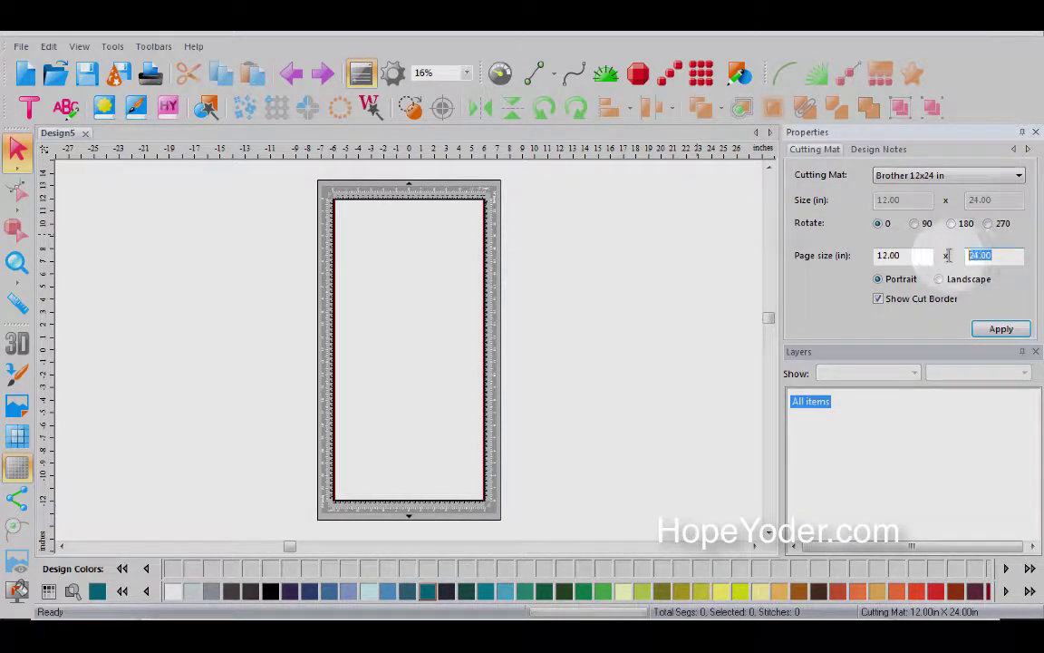
type("15")
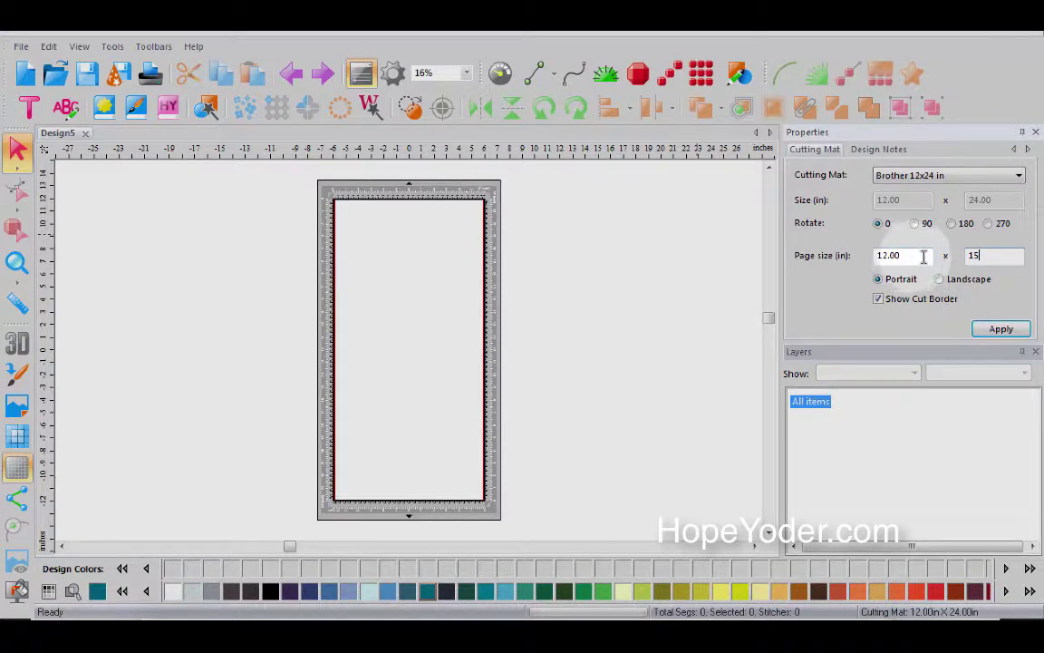
right_click(1001, 332)
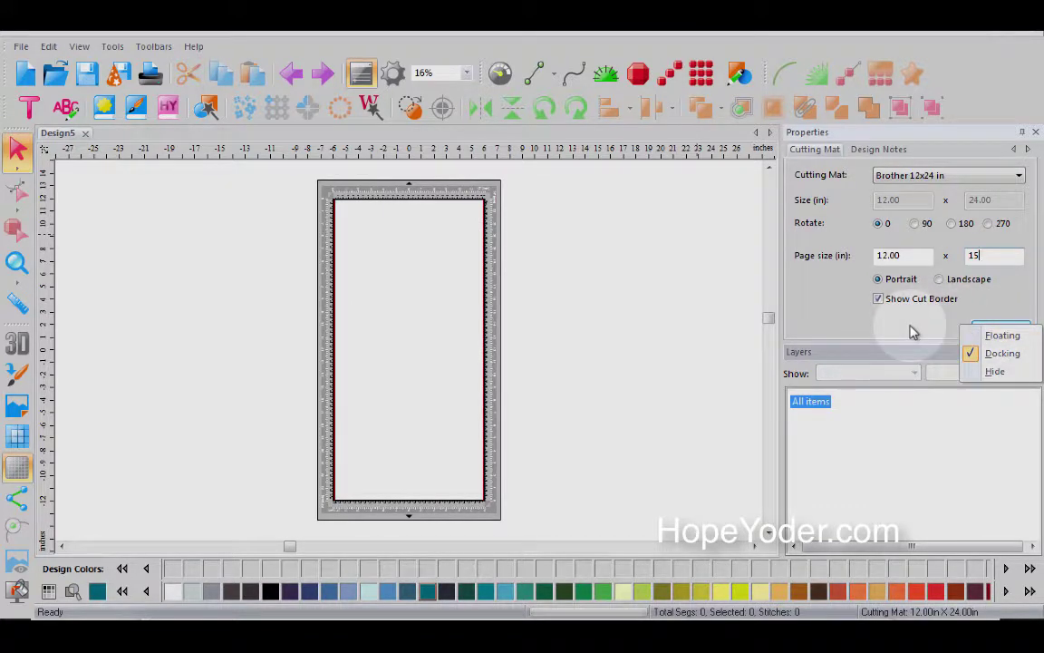
Close the Layers panel, restore Properties via Toolbars, and select the page height value.
left_click(996, 373)
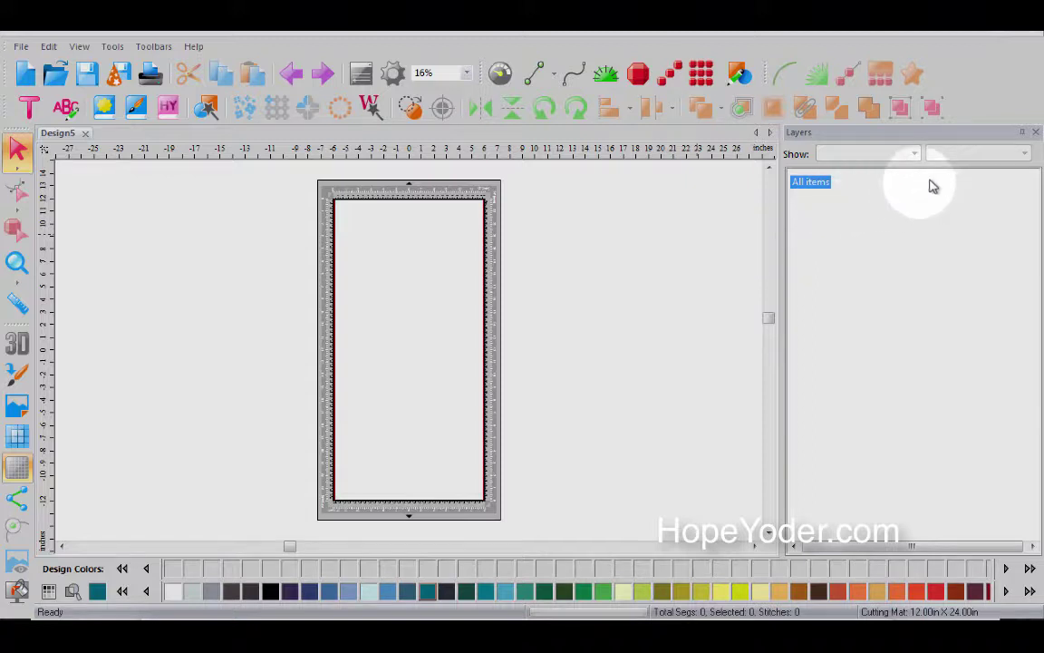
left_click(1035, 132)
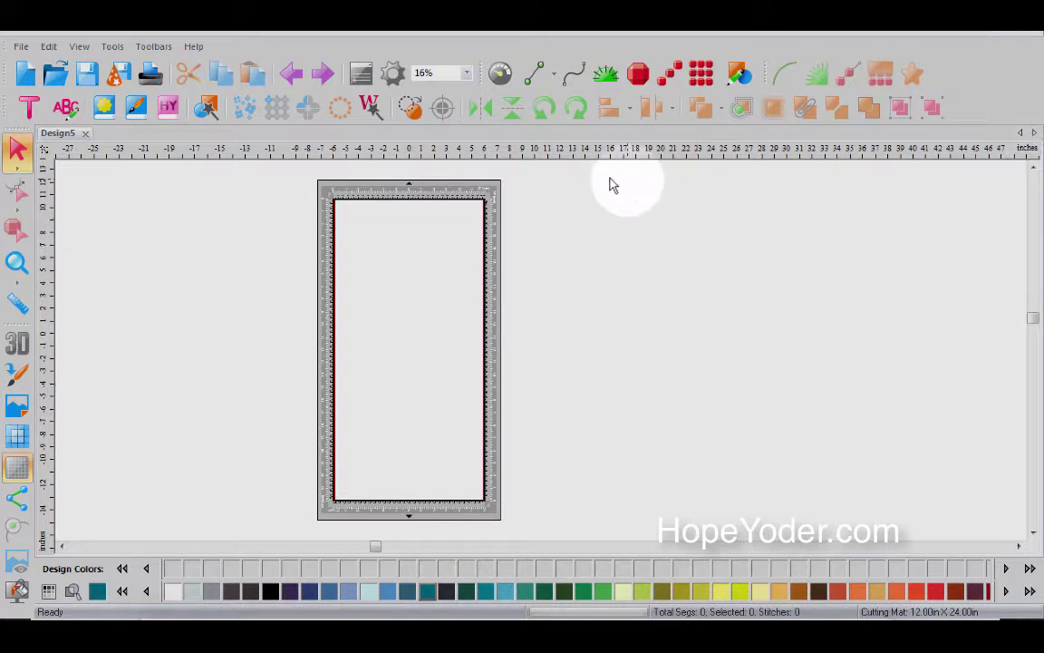
left_click(111, 48)
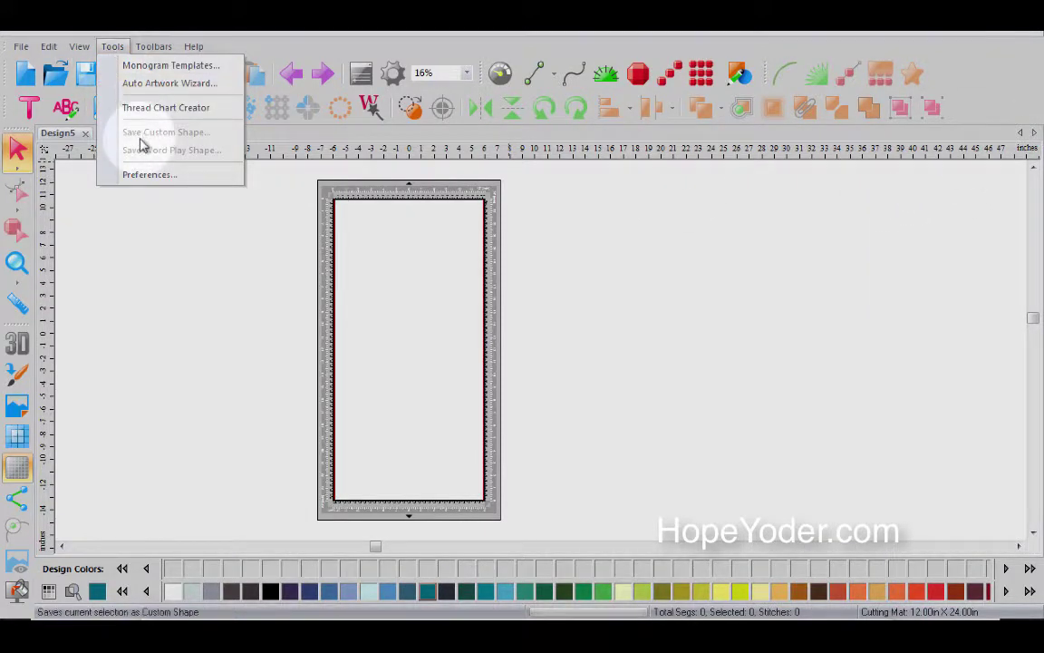
left_click(153, 47)
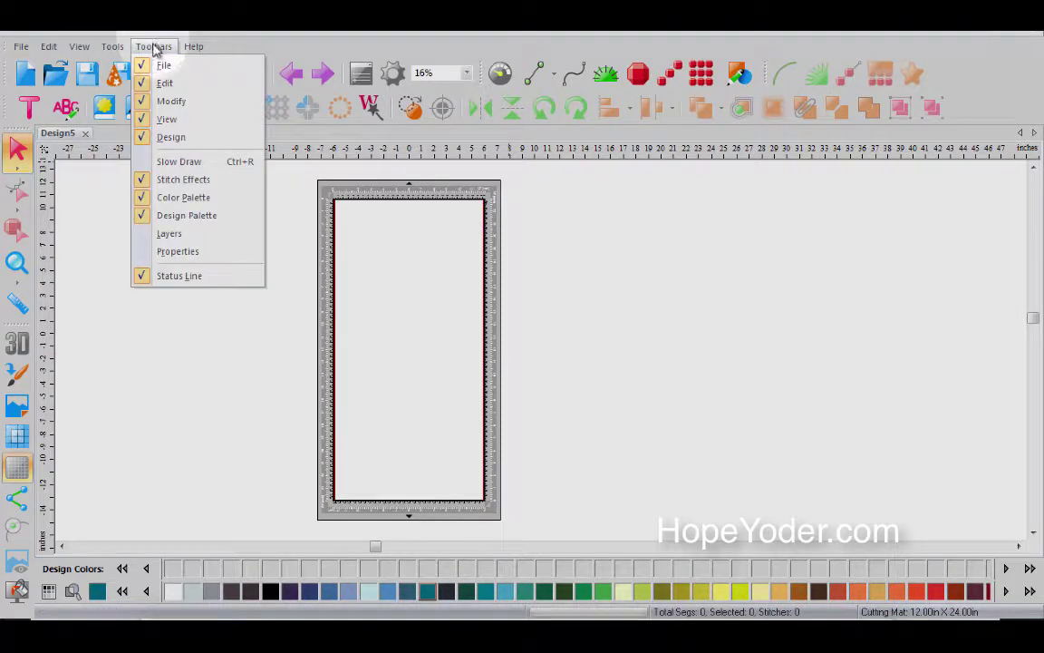
left_click(178, 253)
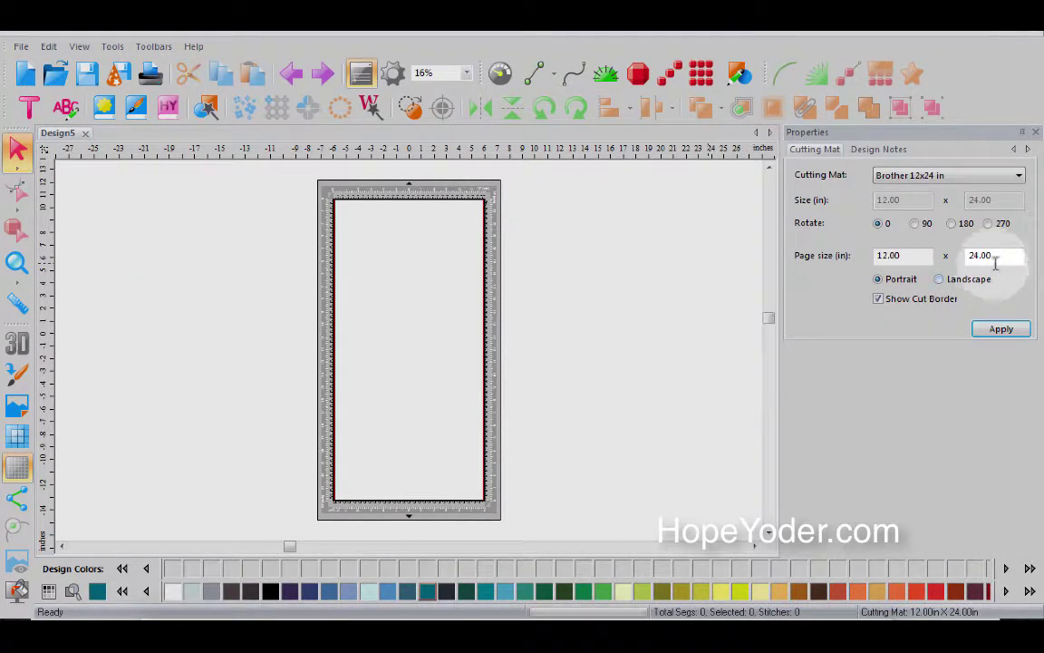
left_click_drag(981, 258, 947, 261)
Apply a 15 in page height, then switch orientation to landscape and back to portrait.
type("15")
left_click(1009, 330)
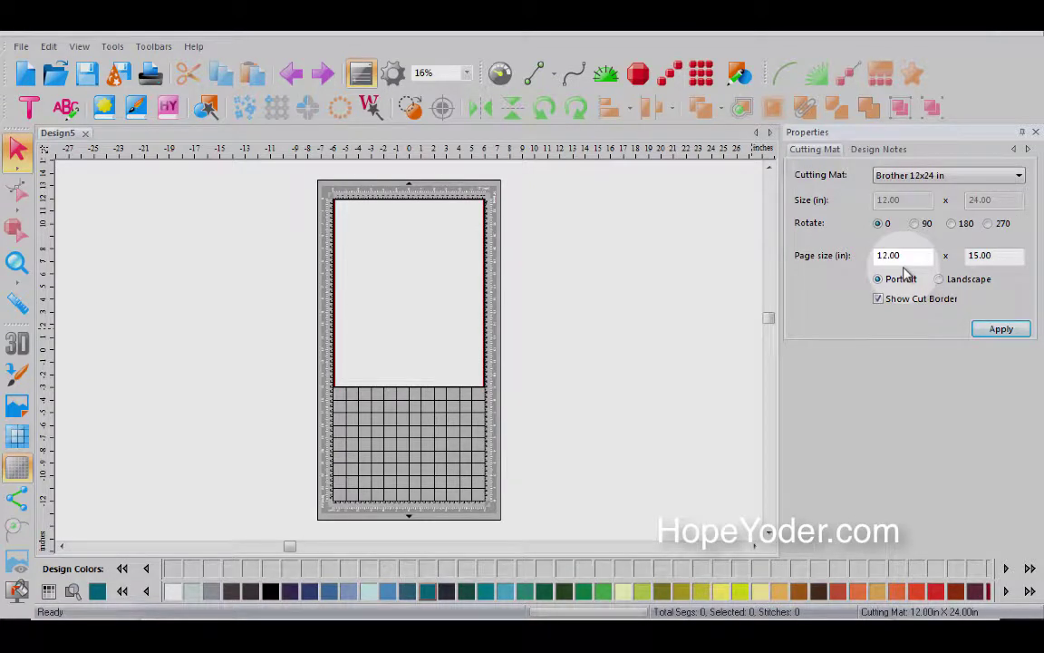
left_click(975, 257)
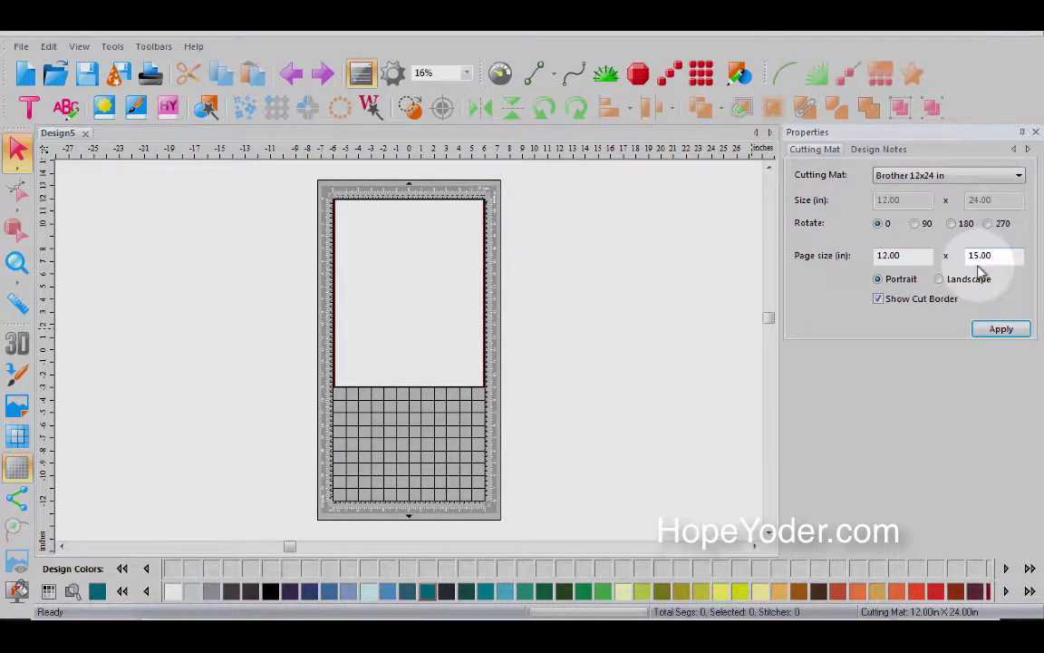
left_click(940, 280)
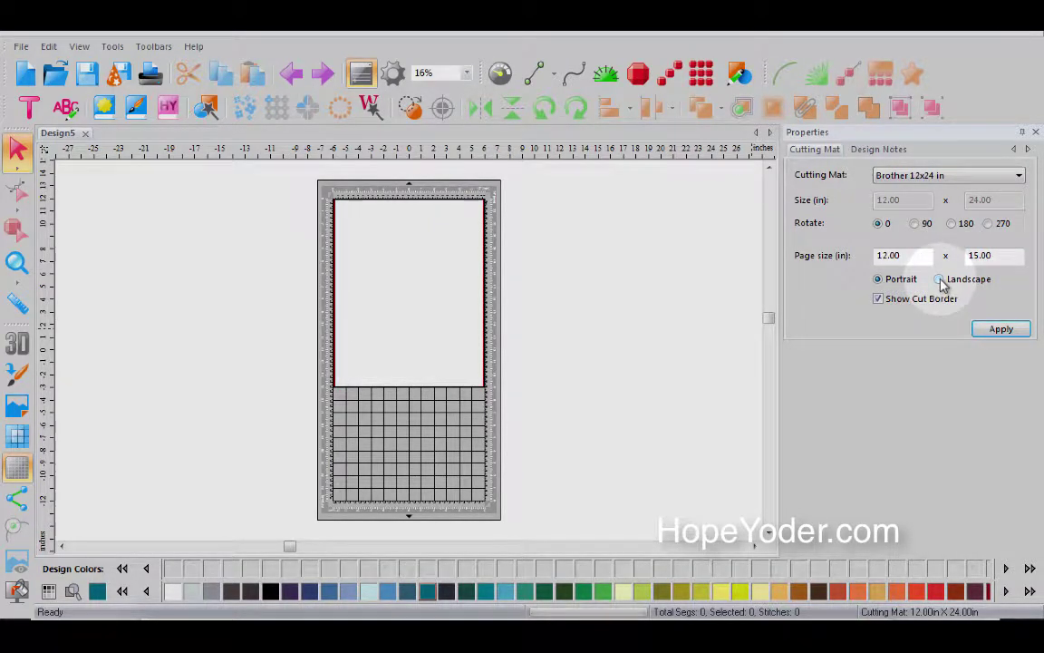
left_click(999, 328)
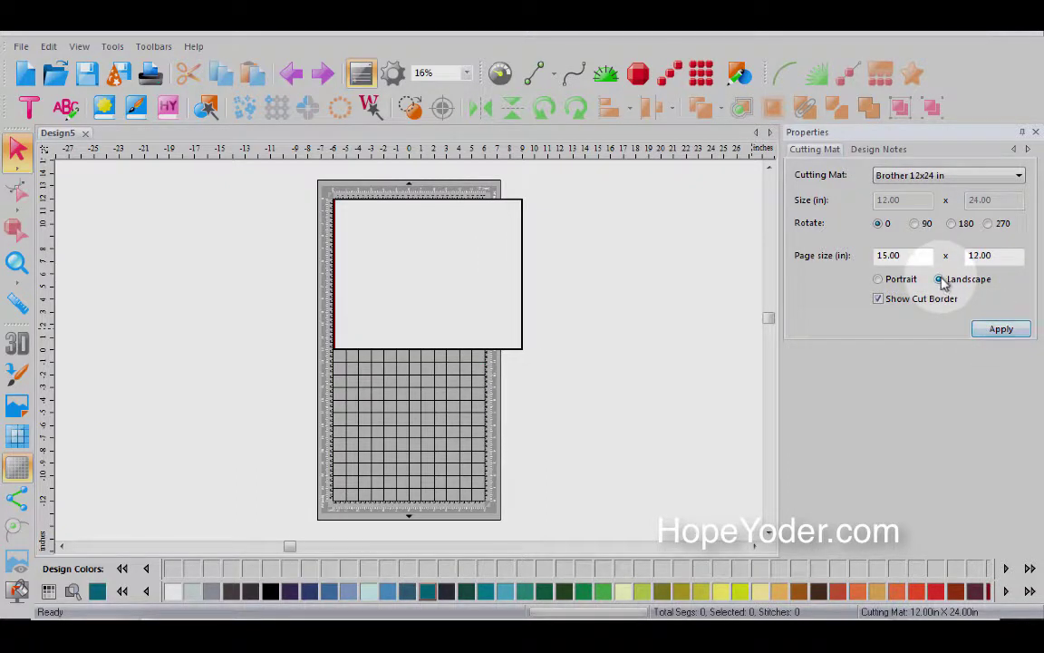
left_click(879, 280)
left_click(1000, 328)
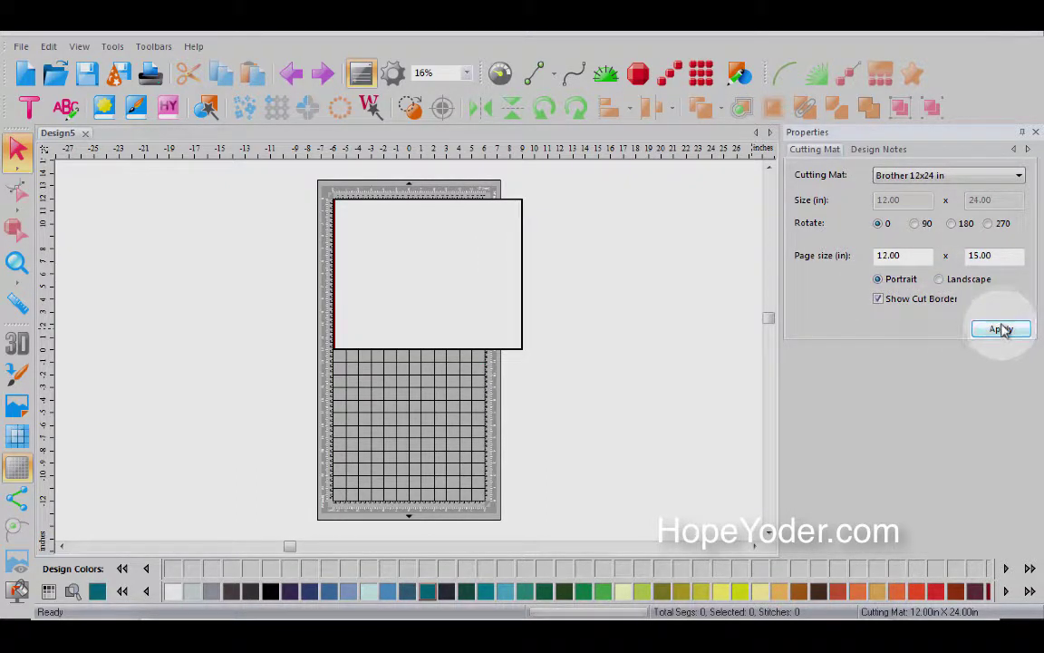
Hide the red cut border, then apply Show Cut Border again so it reappears.
left_click(879, 300)
left_click(998, 332)
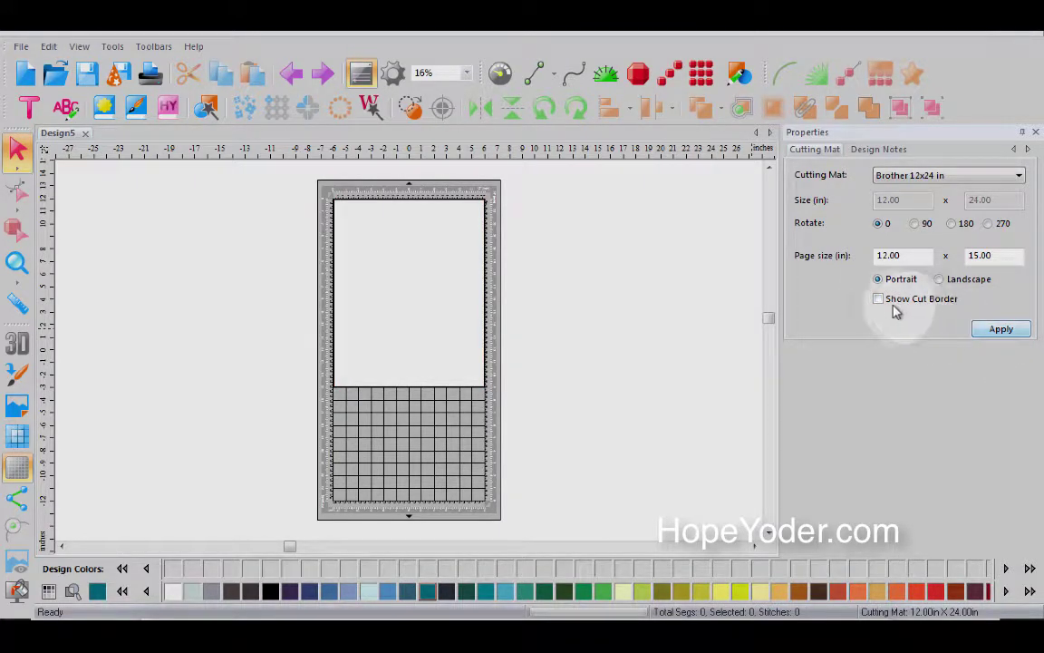
left_click(879, 299)
left_click(998, 330)
left_click(16, 262)
Zoom in on the page's upper-left edge and apply the cut border hidden.
left_click_drag(312, 264, 410, 319)
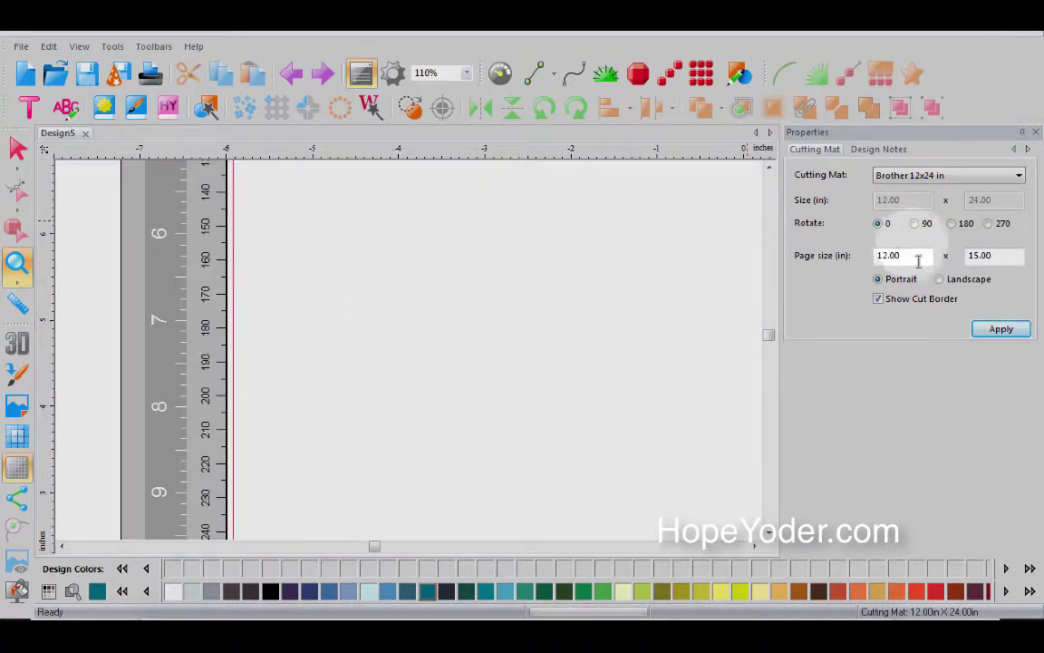
left_click(879, 299)
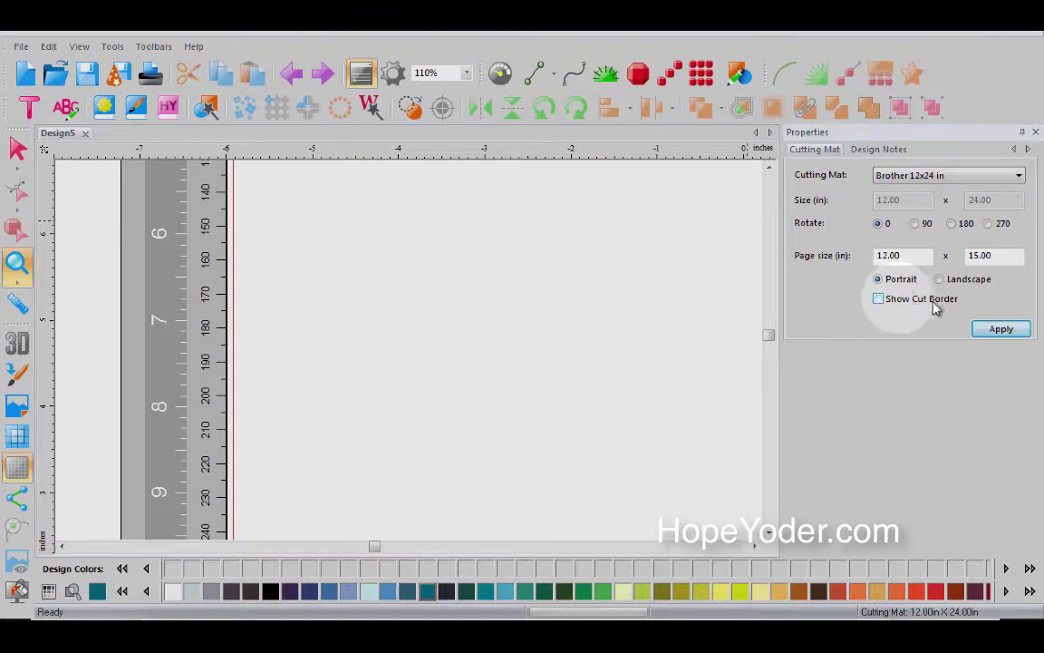
left_click(990, 330)
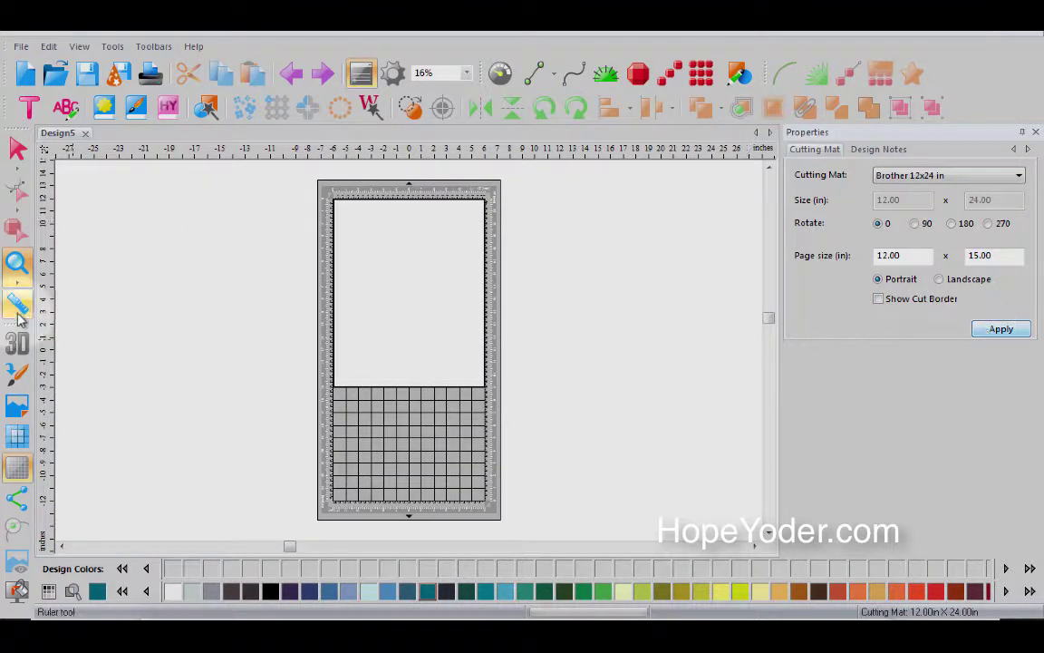
left_click(17, 148)
left_click_drag(308, 295, 398, 348)
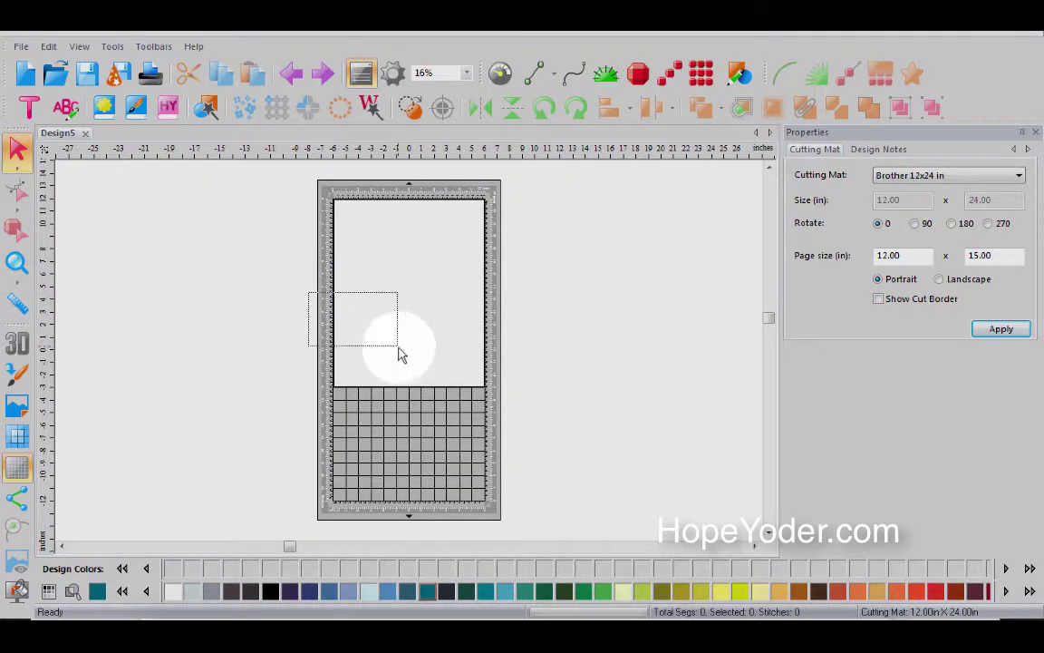
Zoom closer on the upper-left corner, restore the cut border, and hide the cutting mat.
left_click(17, 262)
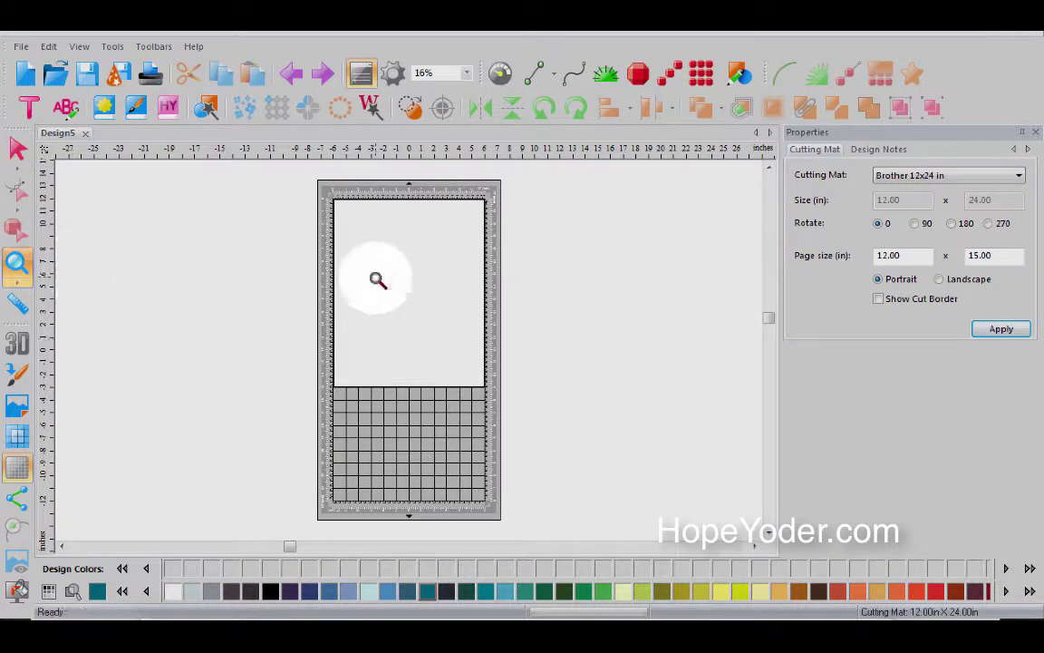
left_click_drag(331, 297, 441, 350)
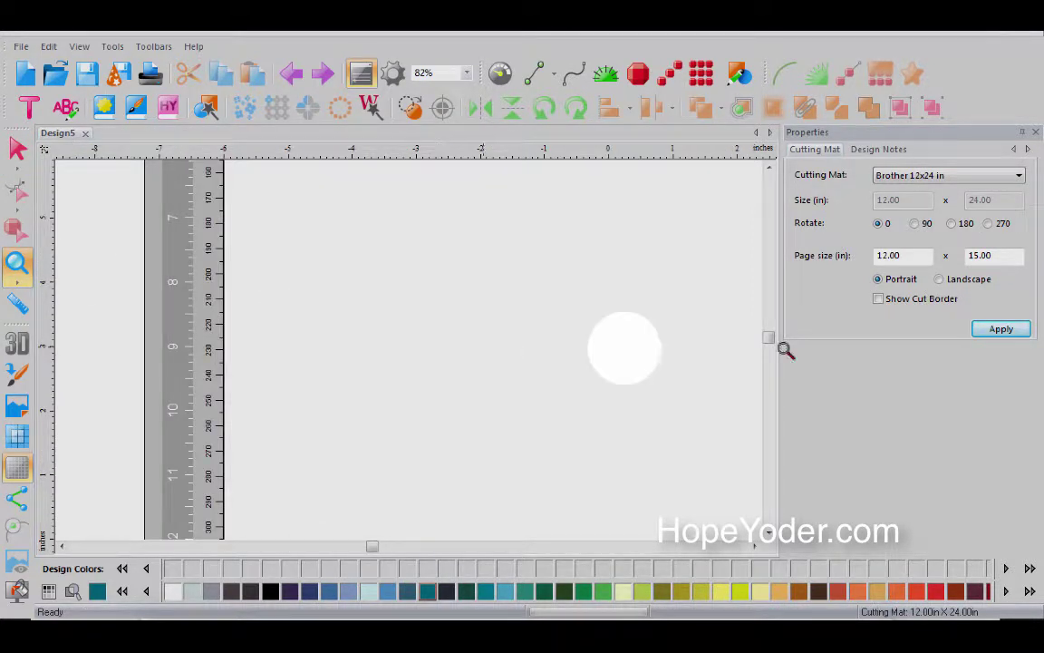
left_click(878, 299)
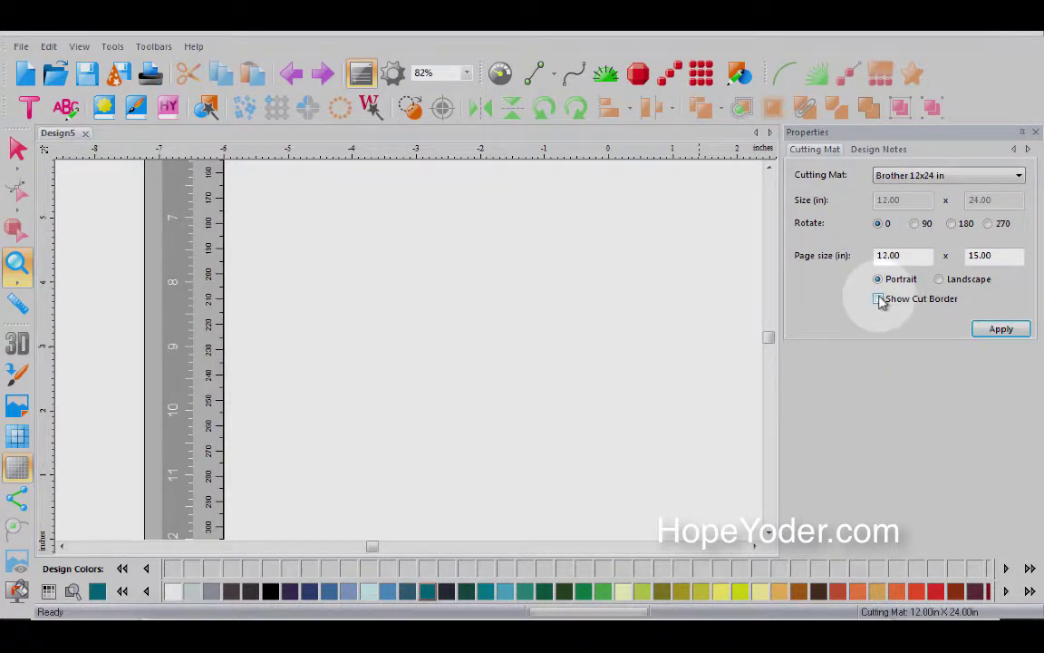
left_click(1004, 332)
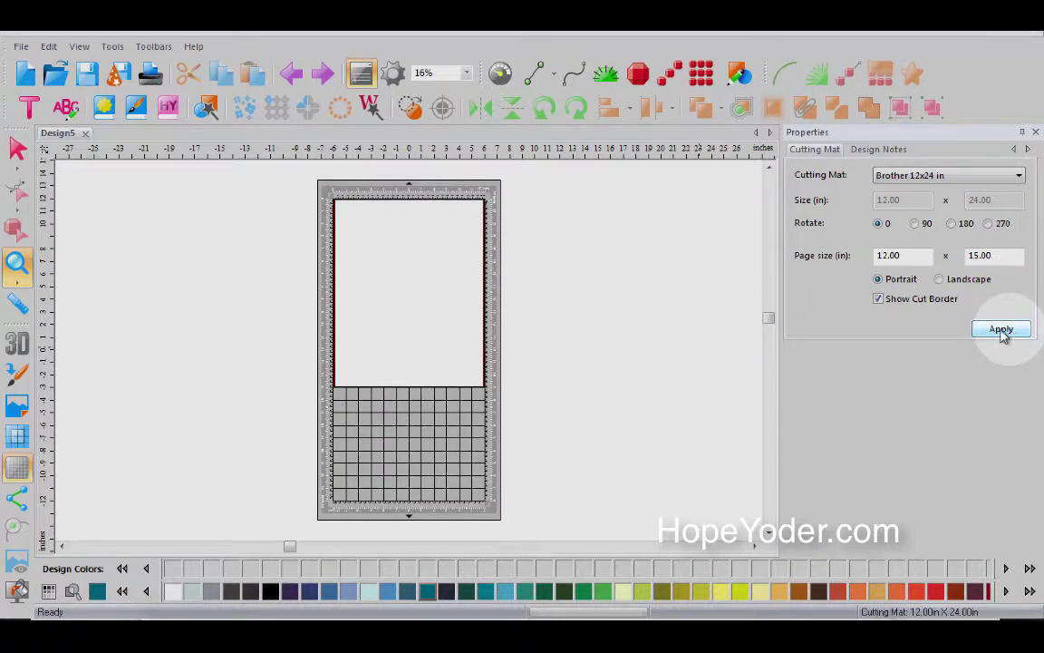
left_click(20, 467)
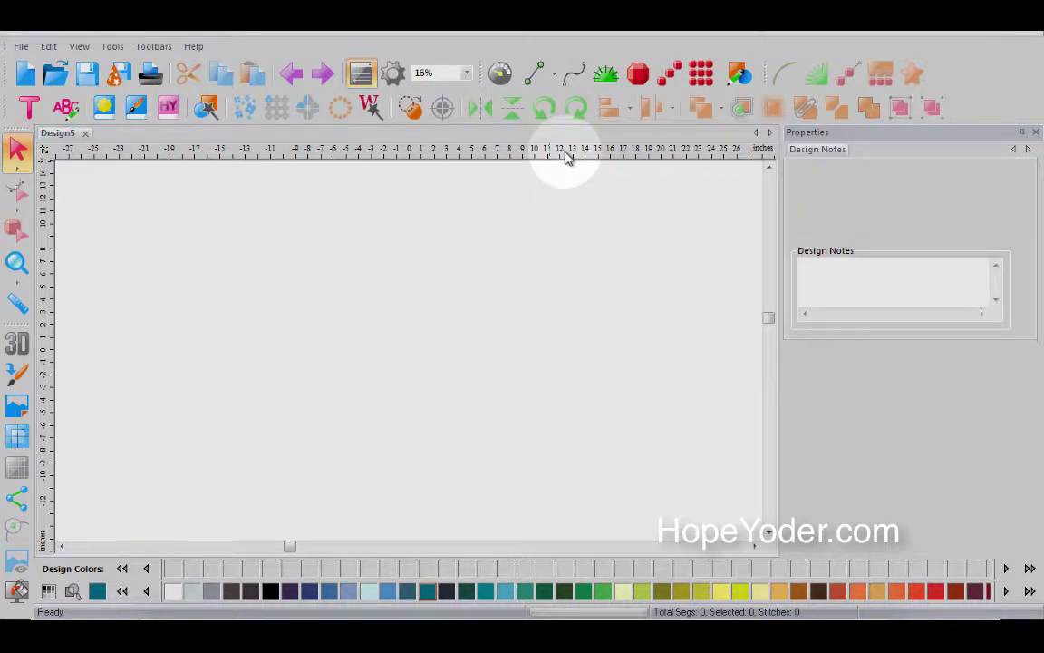
Set the rulers to Metric millimetres, then open and dismiss Grid Settings unchanged.
right_click(761, 156)
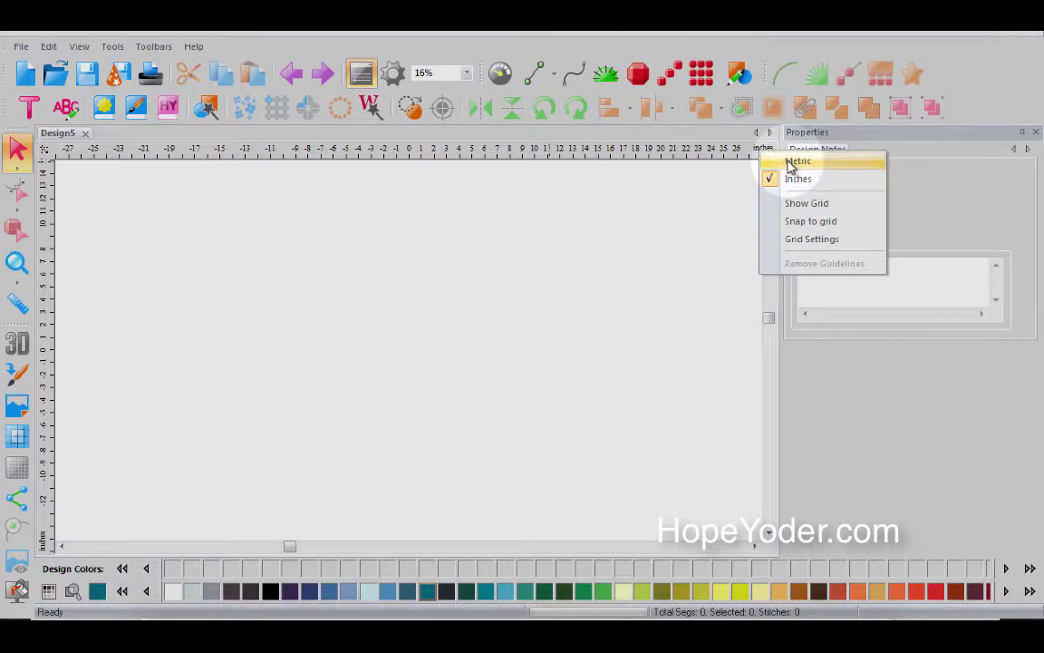
left_click(798, 160)
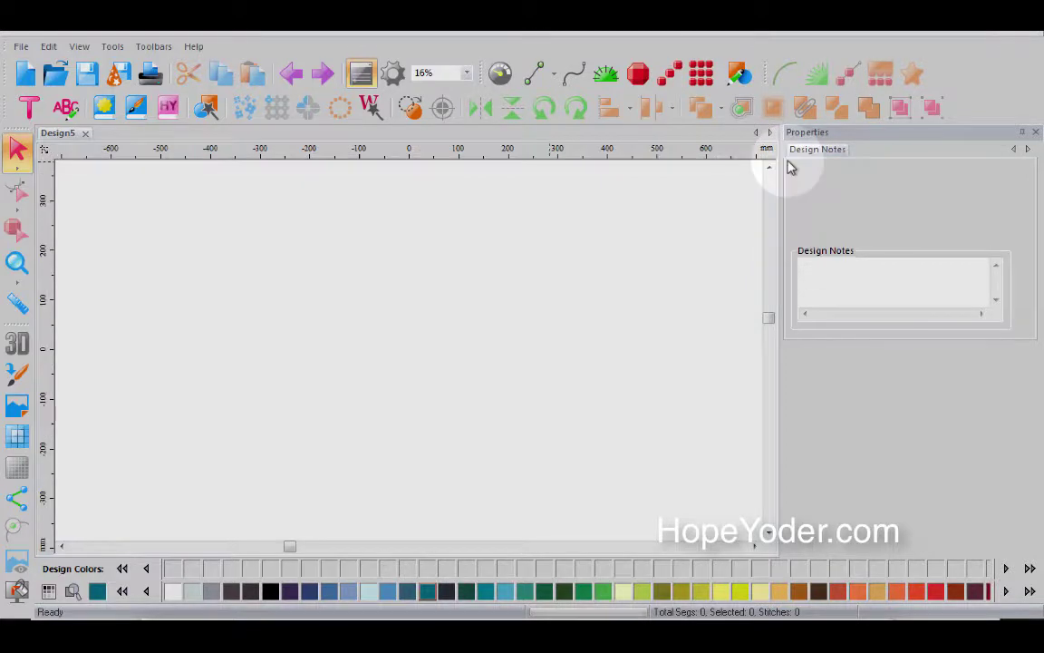
right_click(735, 157)
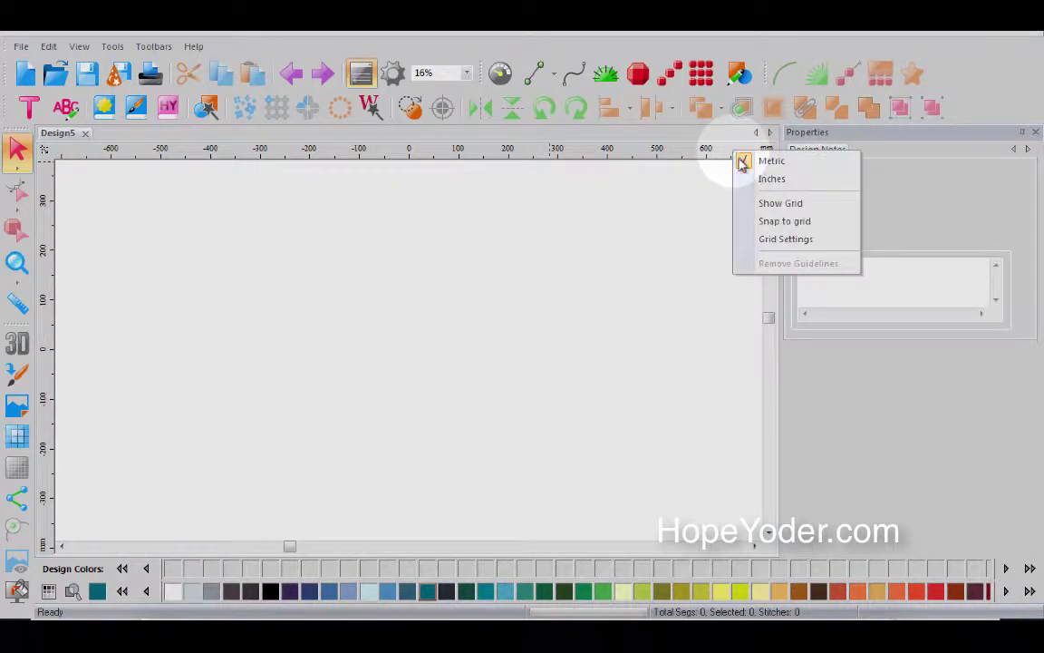
left_click(777, 242)
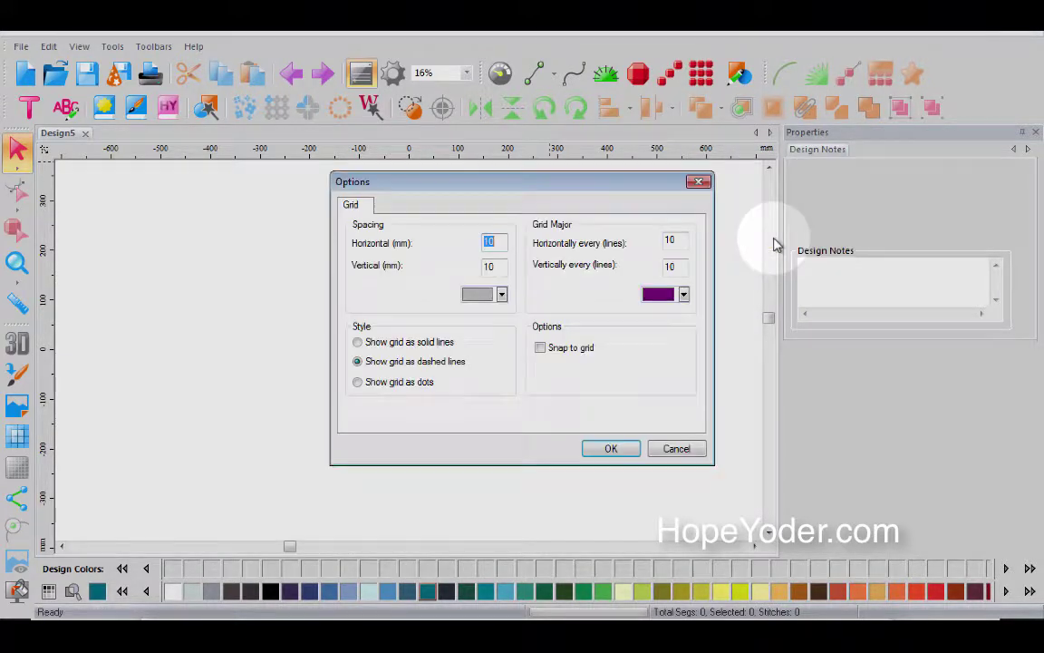
left_click(698, 182)
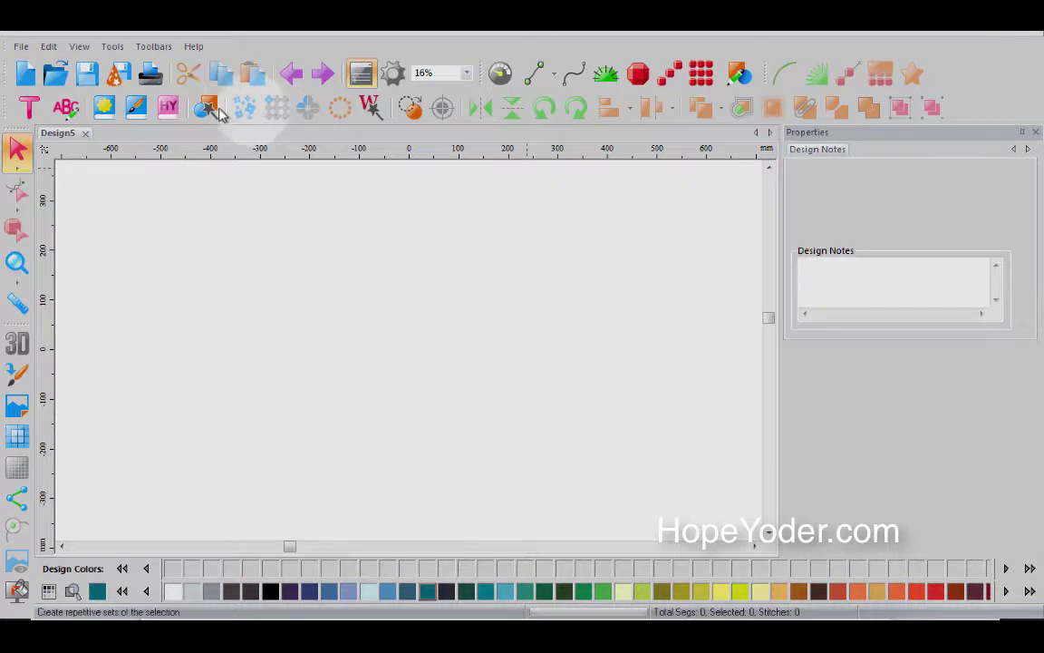
left_click(154, 47)
In Preferences' Formats tab, change Machine format from JEF to PES and confirm with OK.
mouse_move(112, 50)
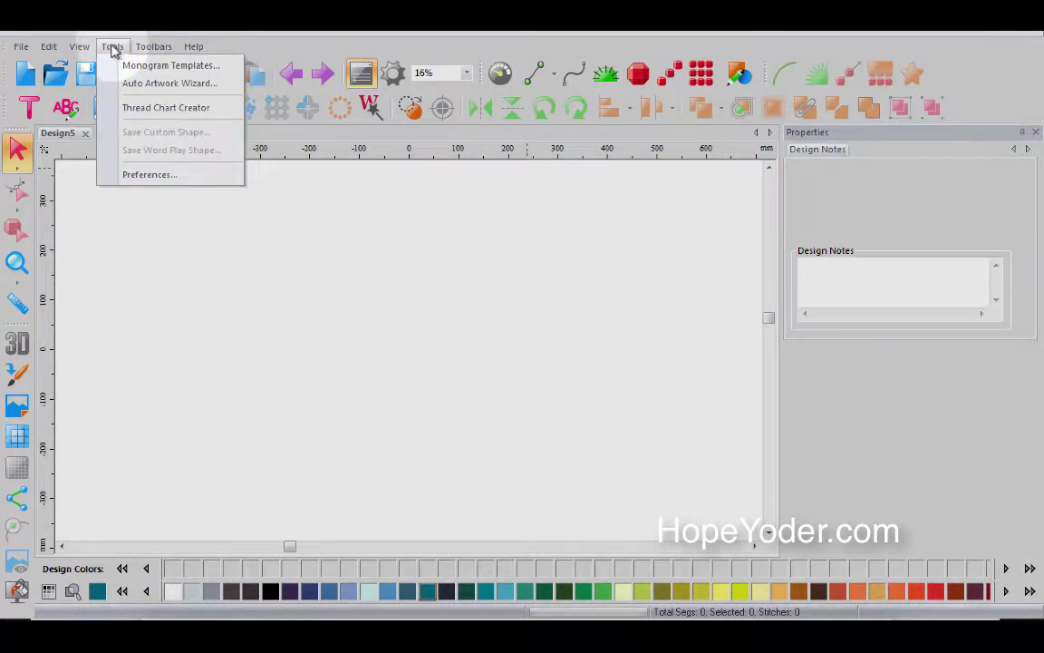
left_click(145, 177)
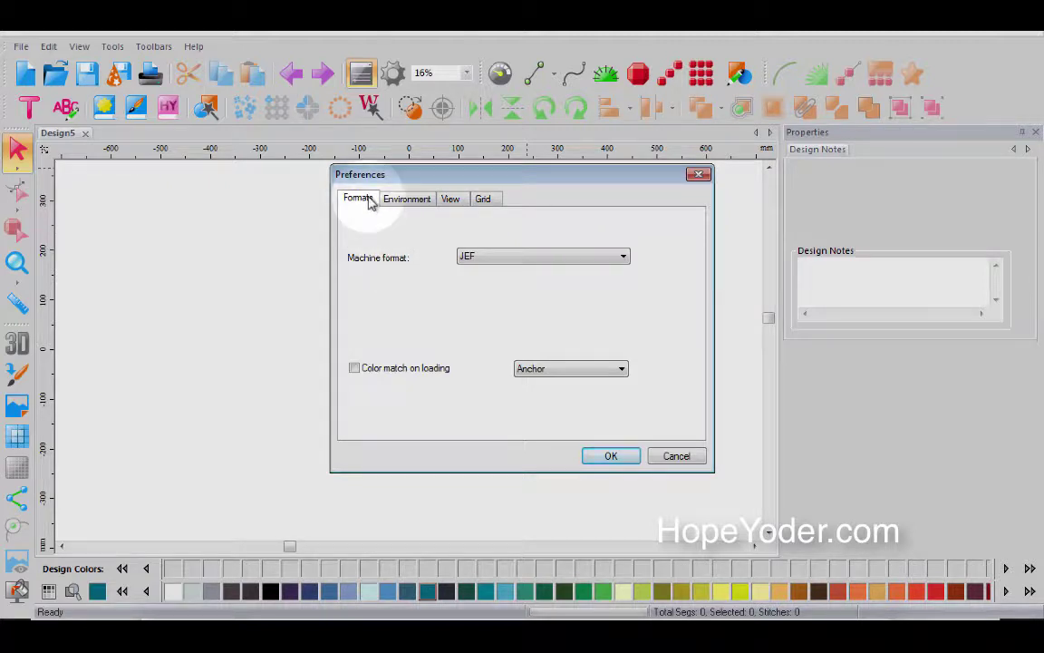
left_click(624, 259)
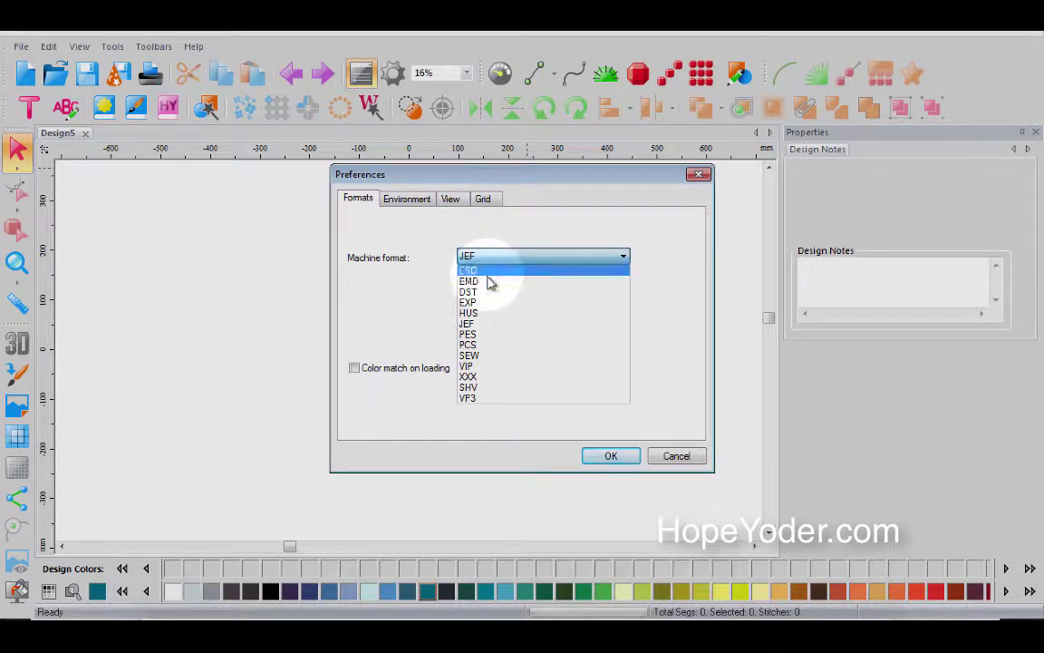
left_click(476, 323)
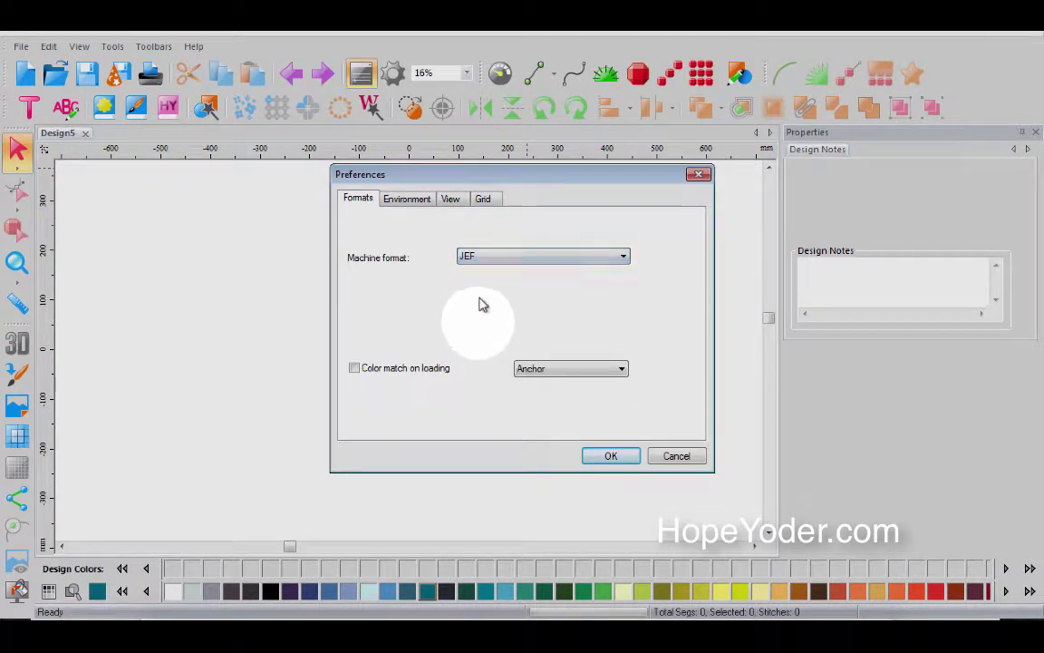
left_click(623, 257)
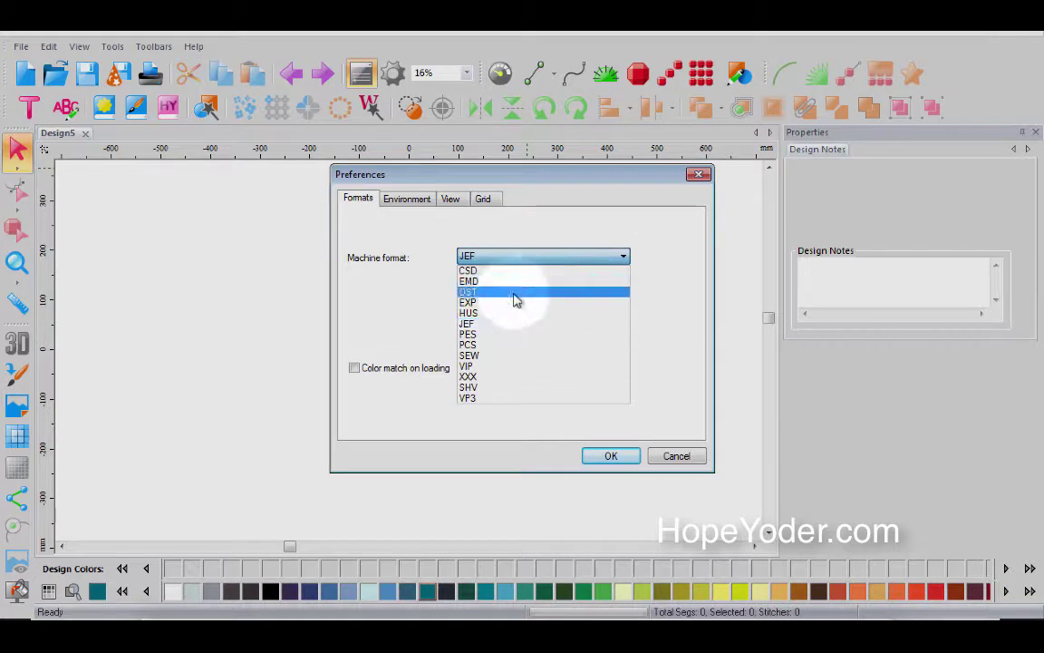
left_click(477, 335)
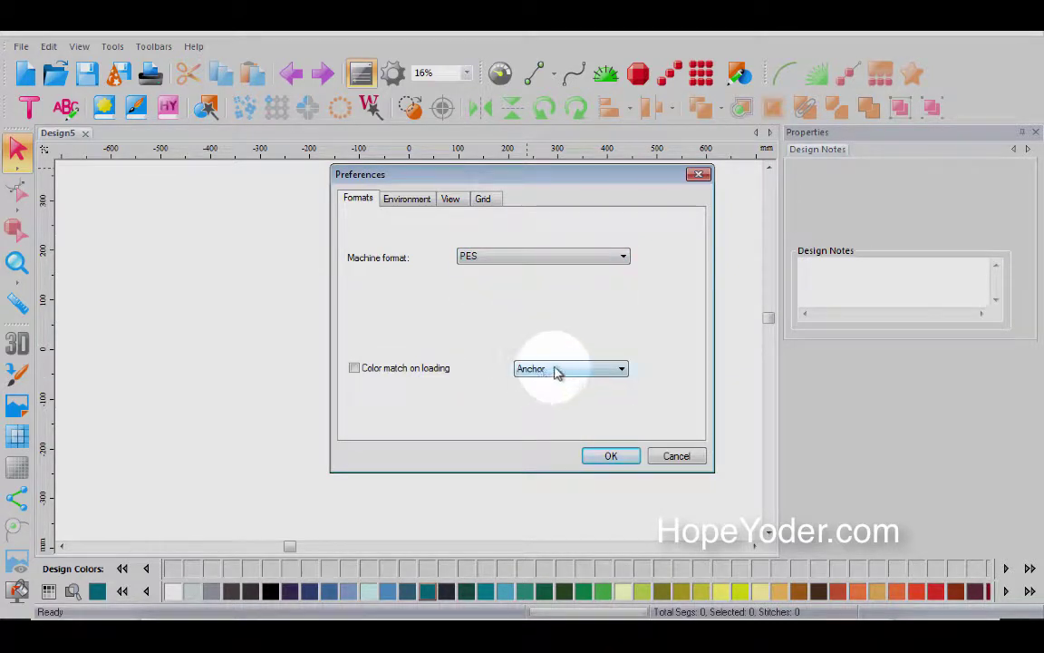
left_click(610, 456)
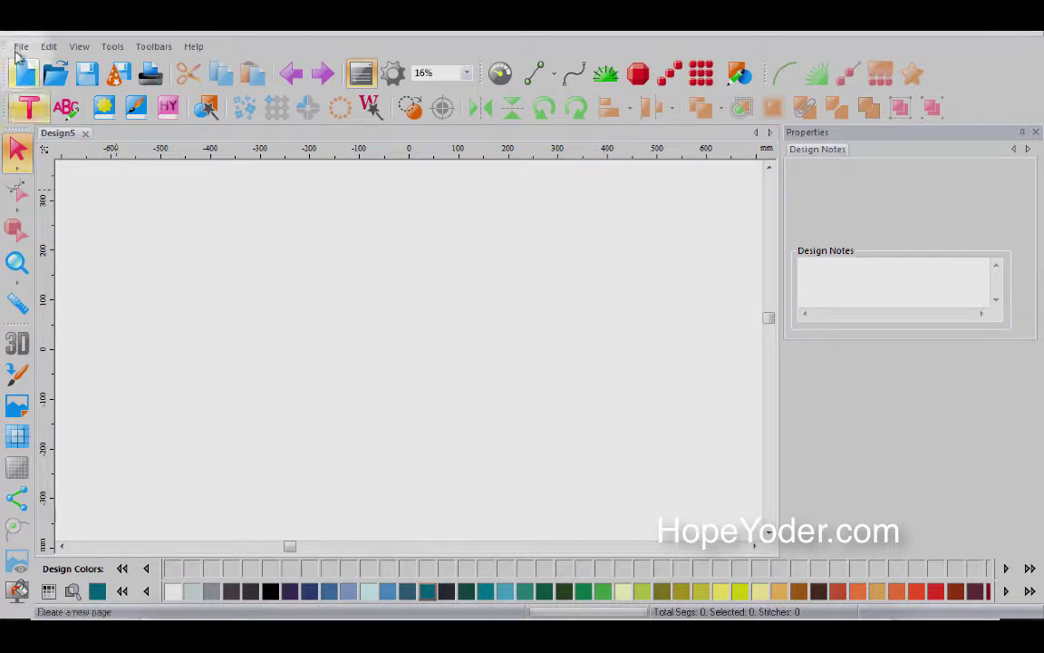
Switch the thread chart to Floriani Poly and enable Color match on loading.
left_click(113, 46)
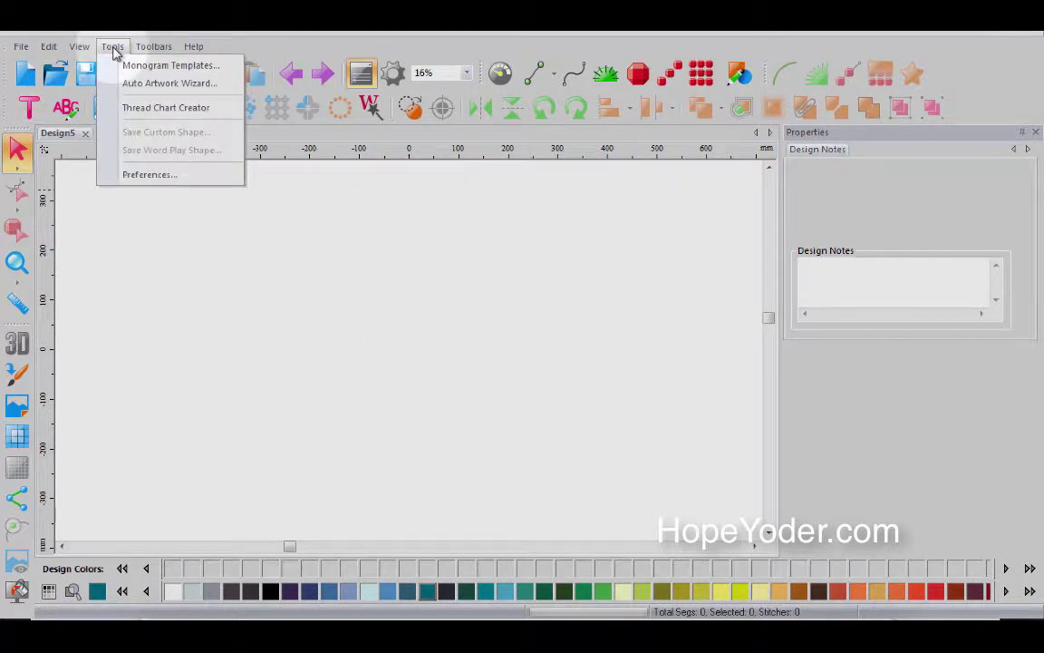
left_click(145, 175)
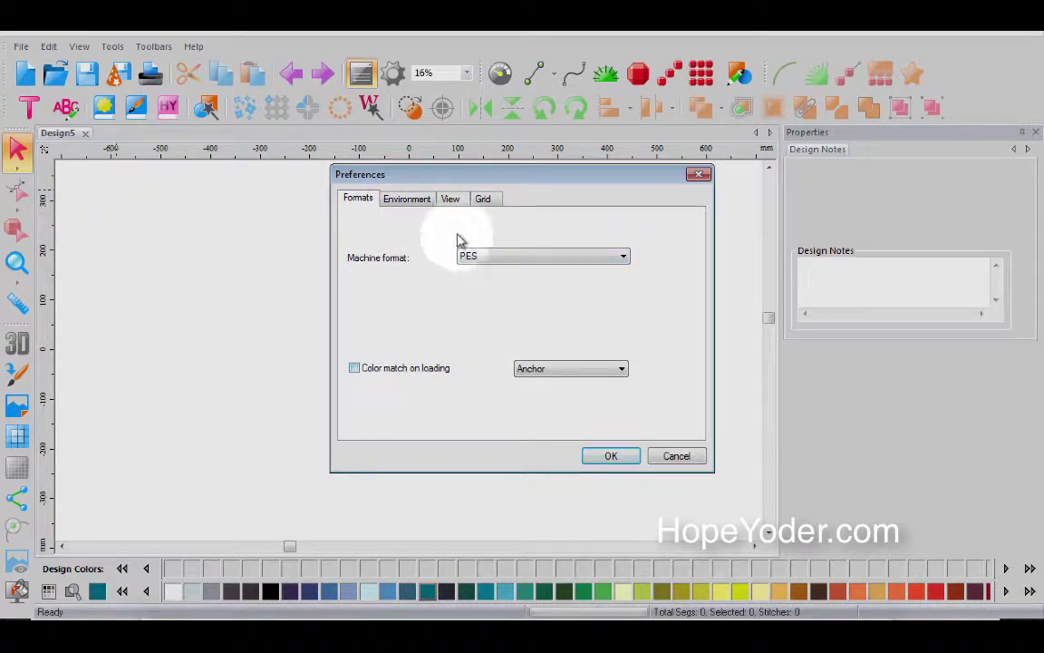
left_click(622, 369)
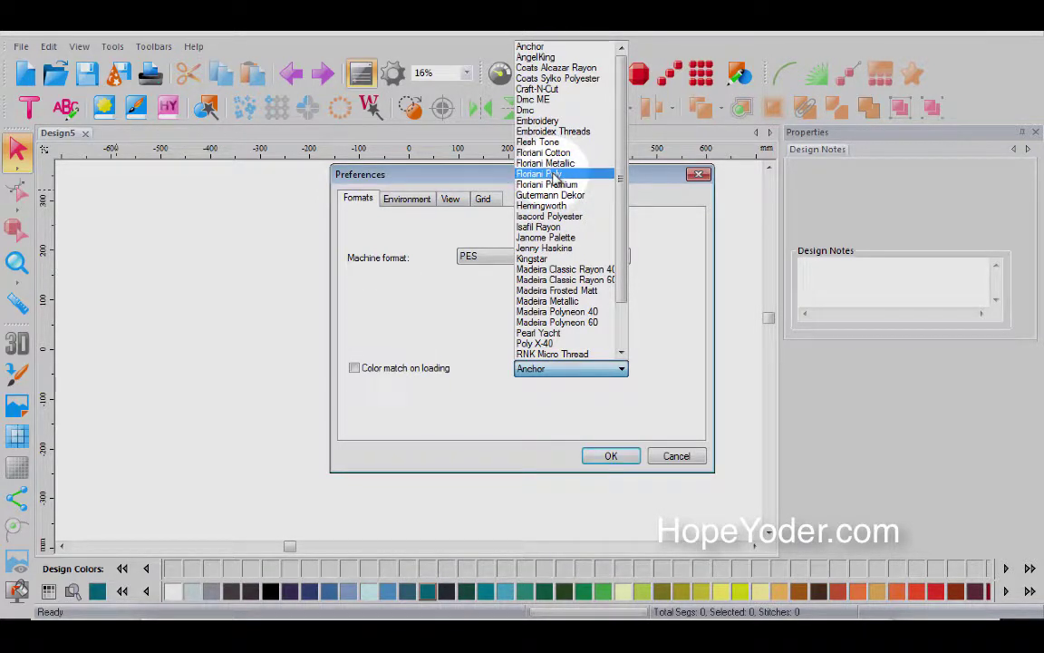
left_click(552, 173)
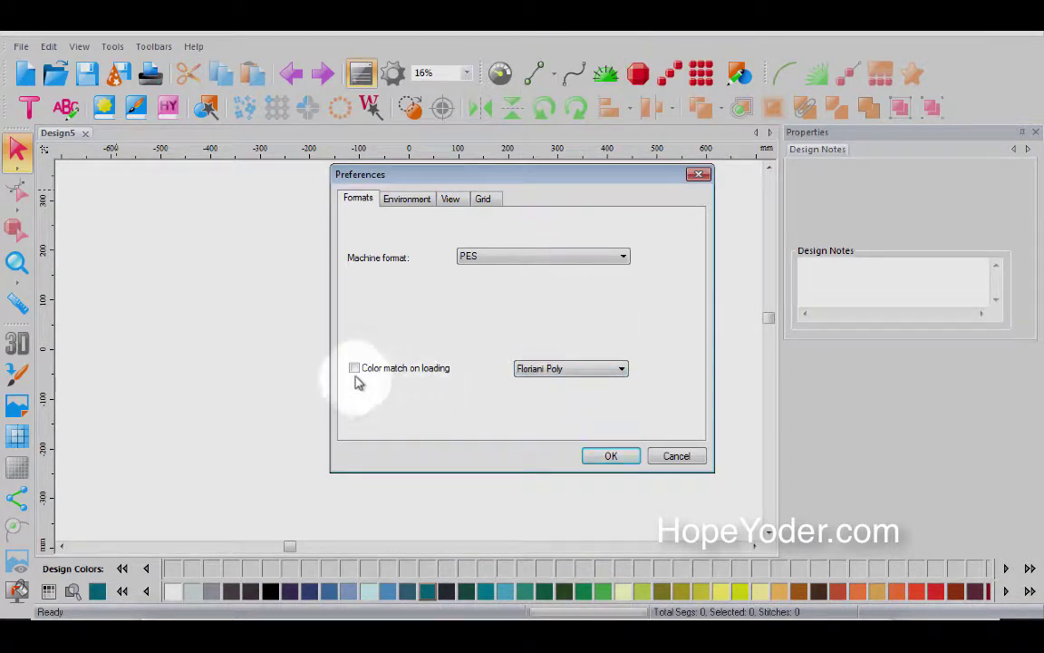
left_click(611, 456)
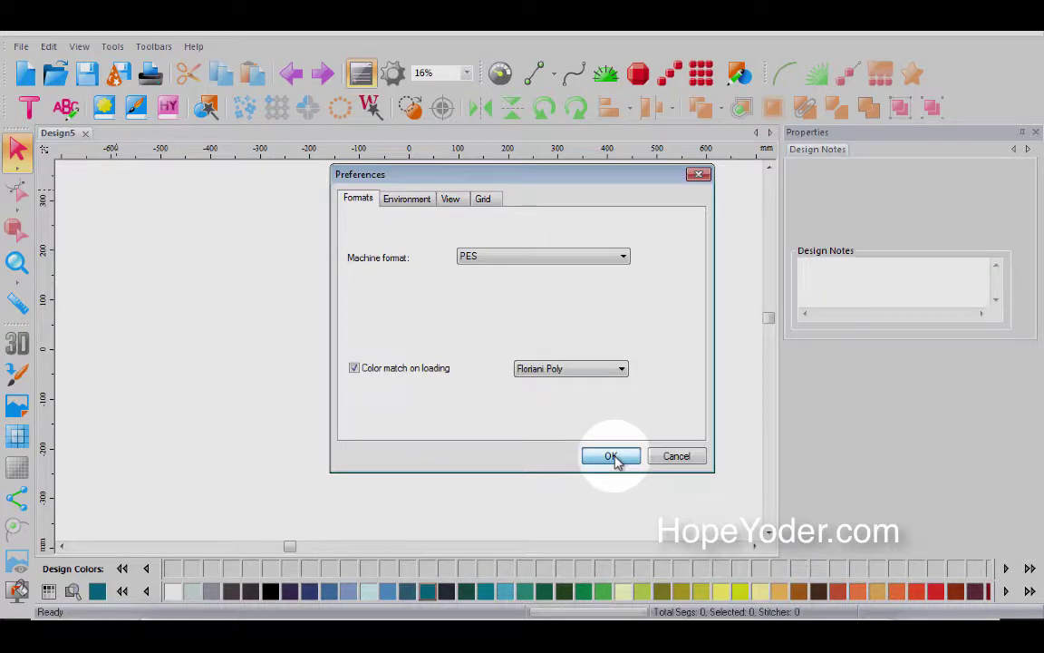
left_click(611, 456)
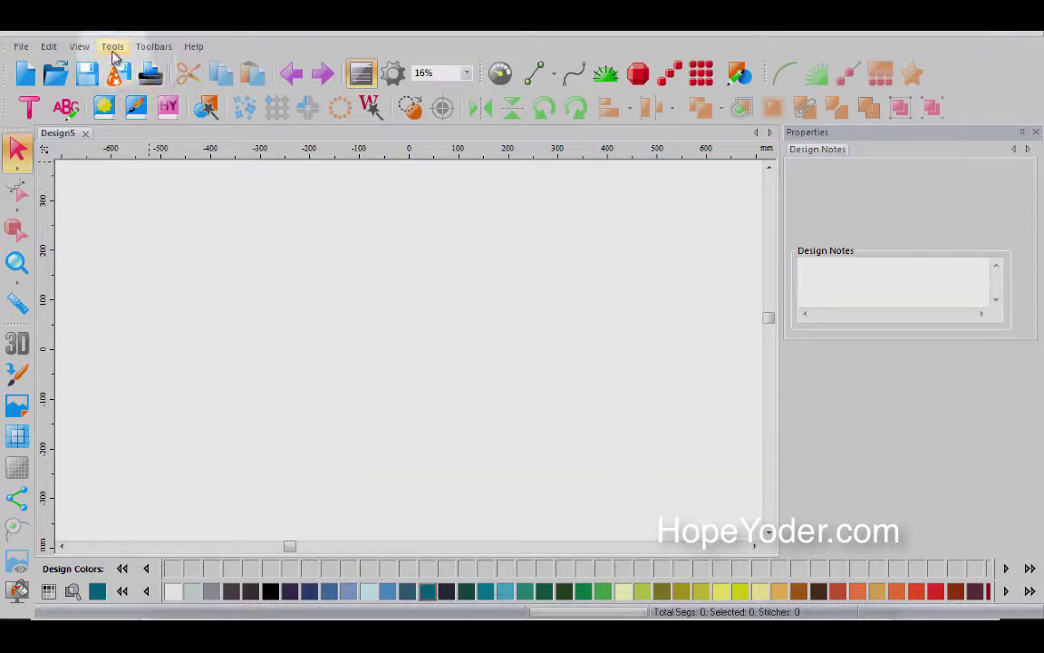
In Environment preferences, keep Metric units and 5-minute autosave.
left_click(112, 47)
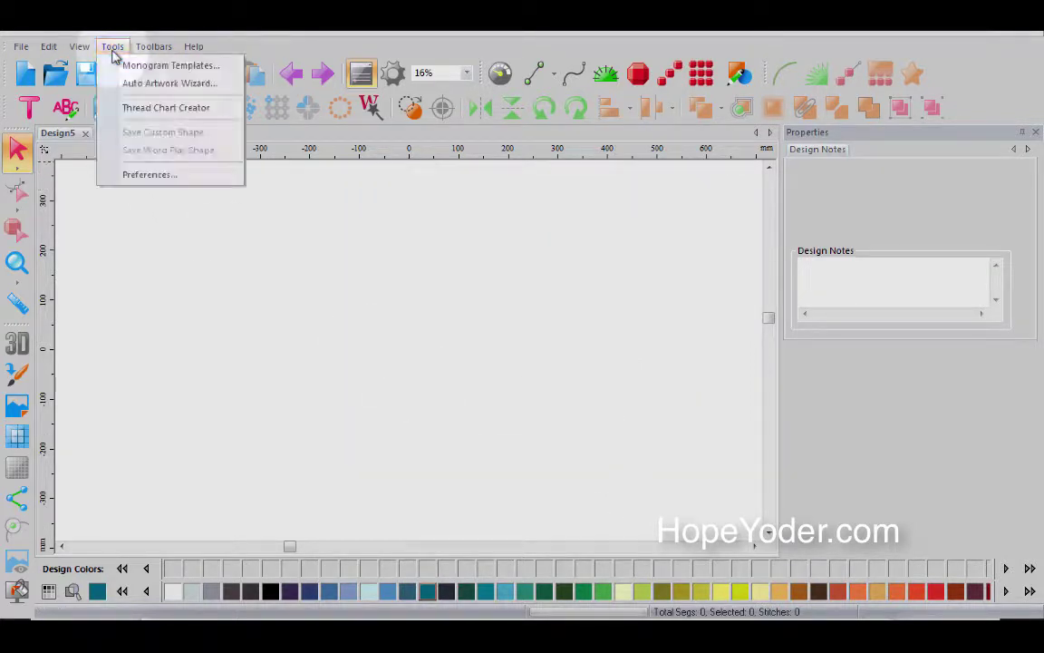
left_click(148, 174)
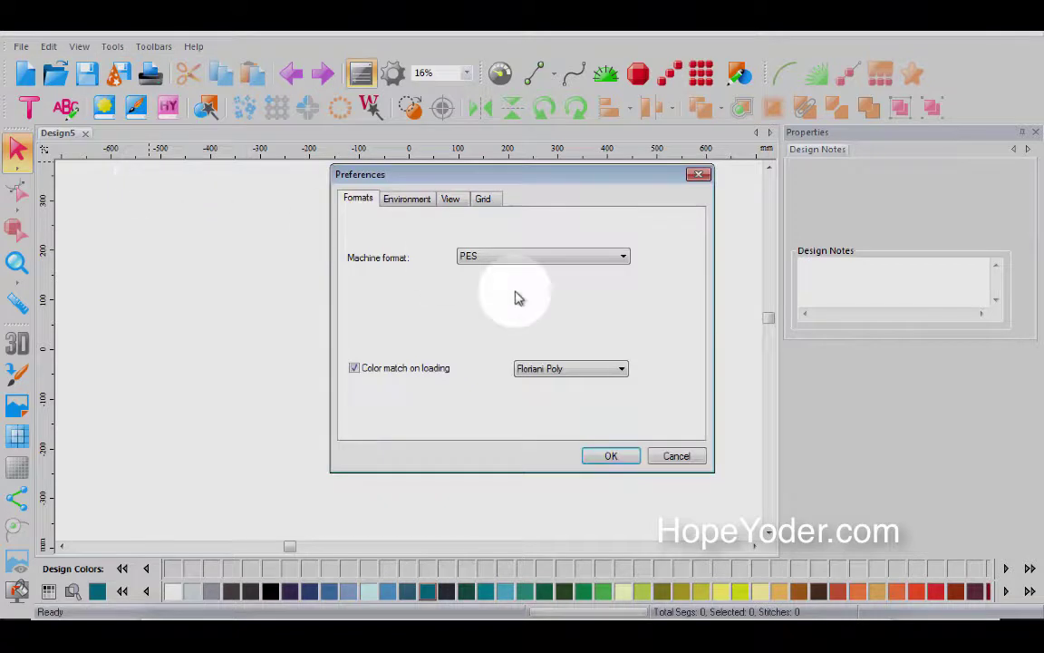
left_click(412, 204)
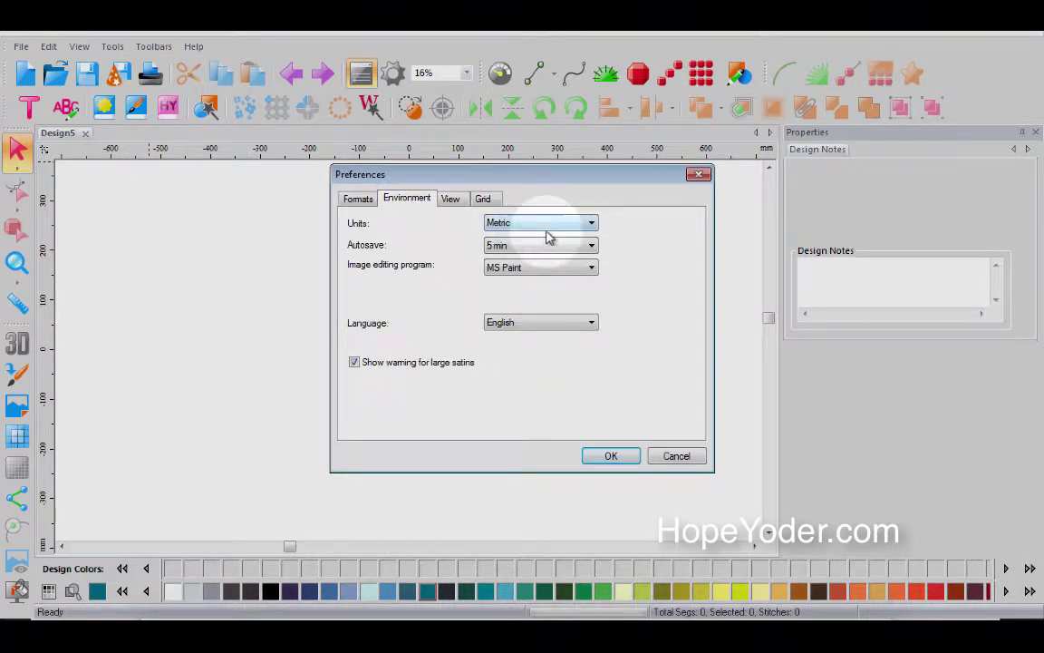
left_click(592, 224)
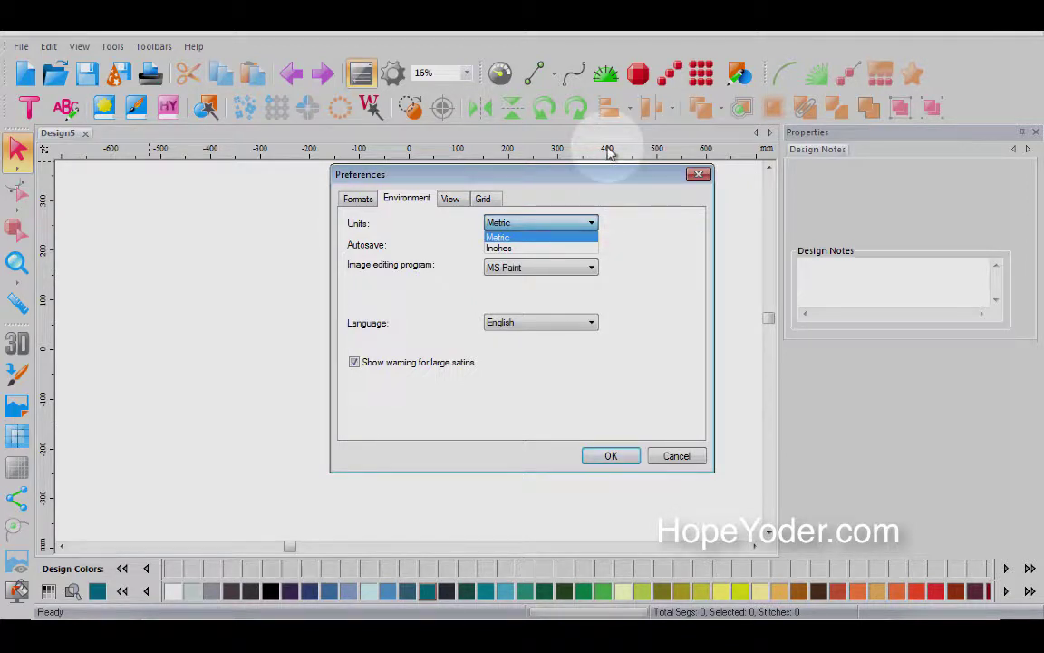
left_click(645, 266)
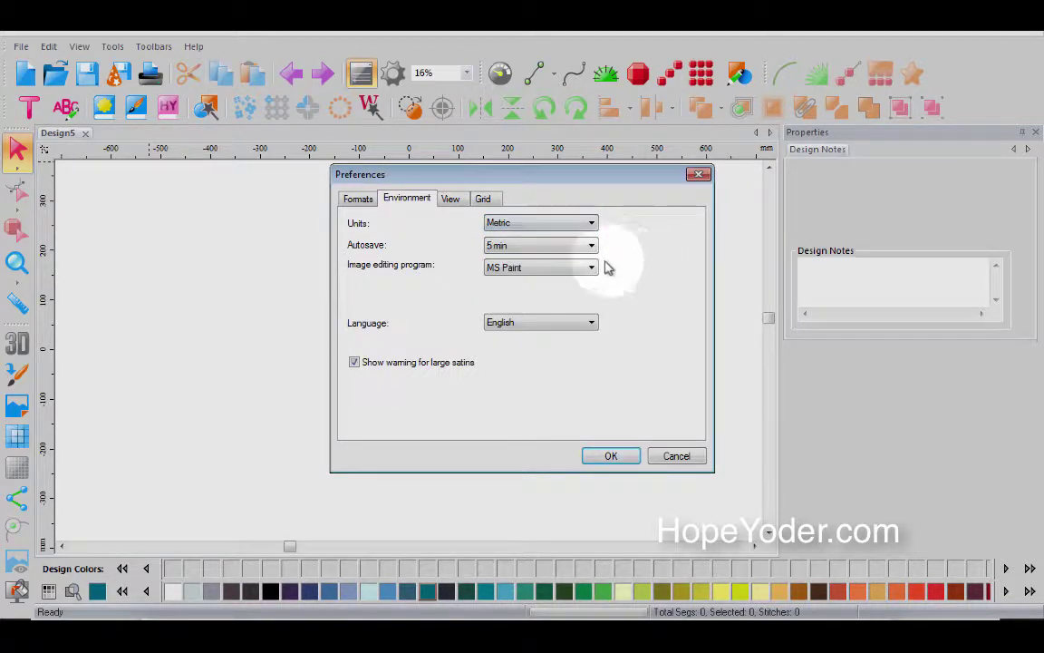
left_click(591, 244)
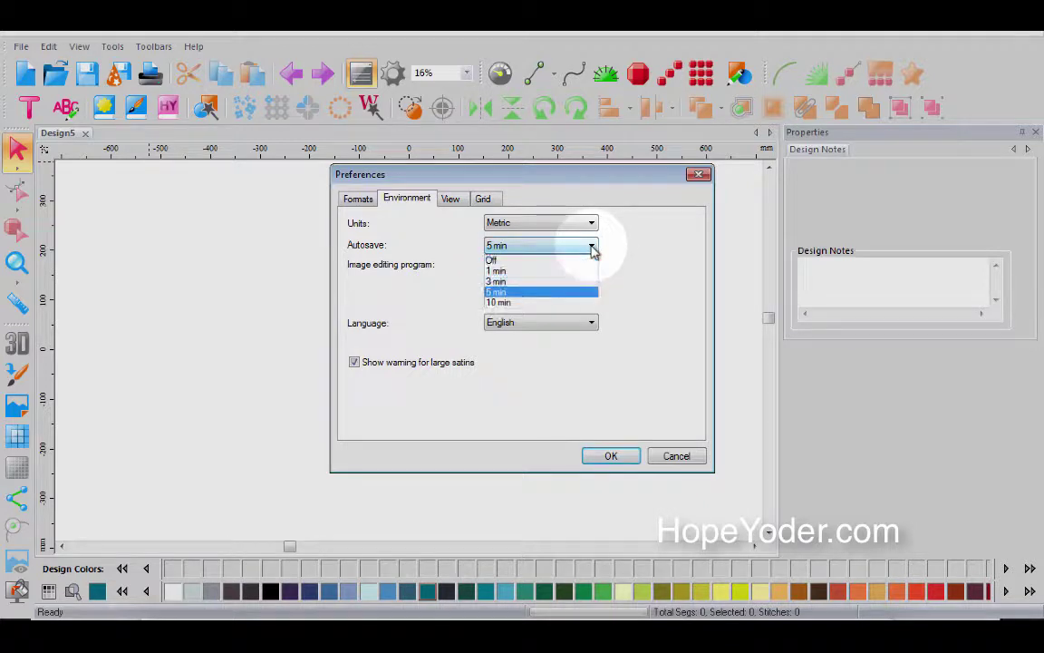
left_click(506, 292)
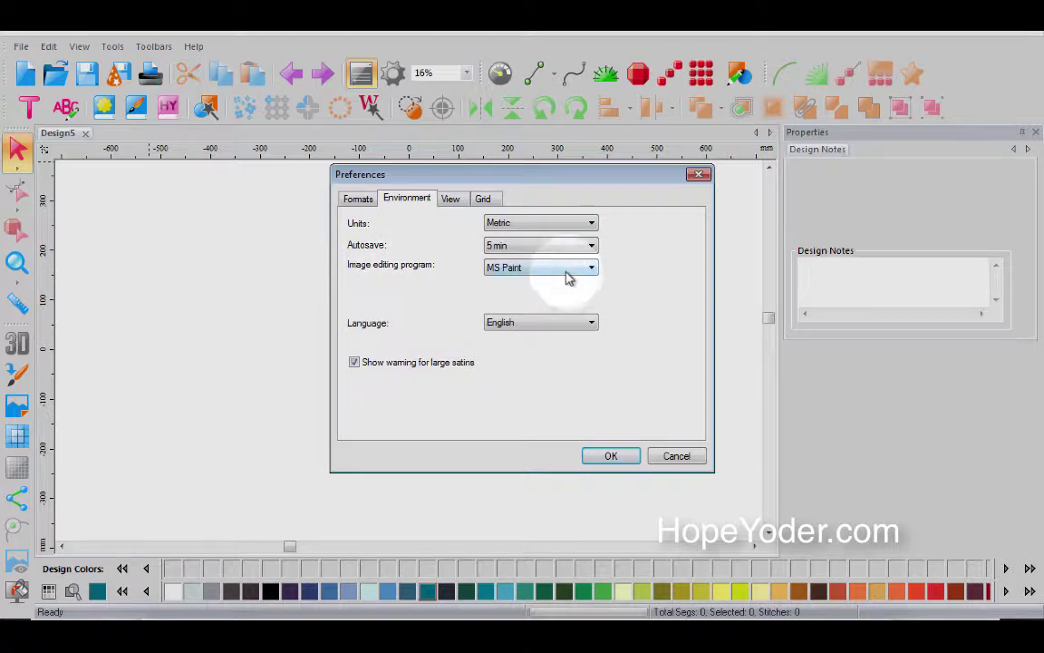
Keep MS Paint as image editor, check the language and View settings, then cancel.
left_click(592, 268)
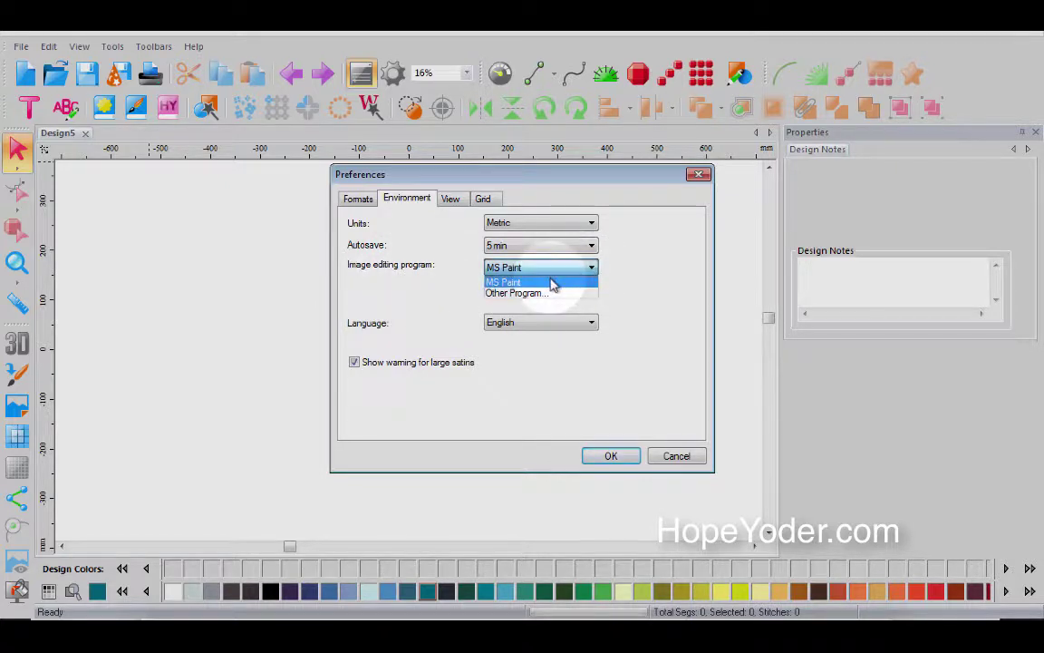
left_click(550, 282)
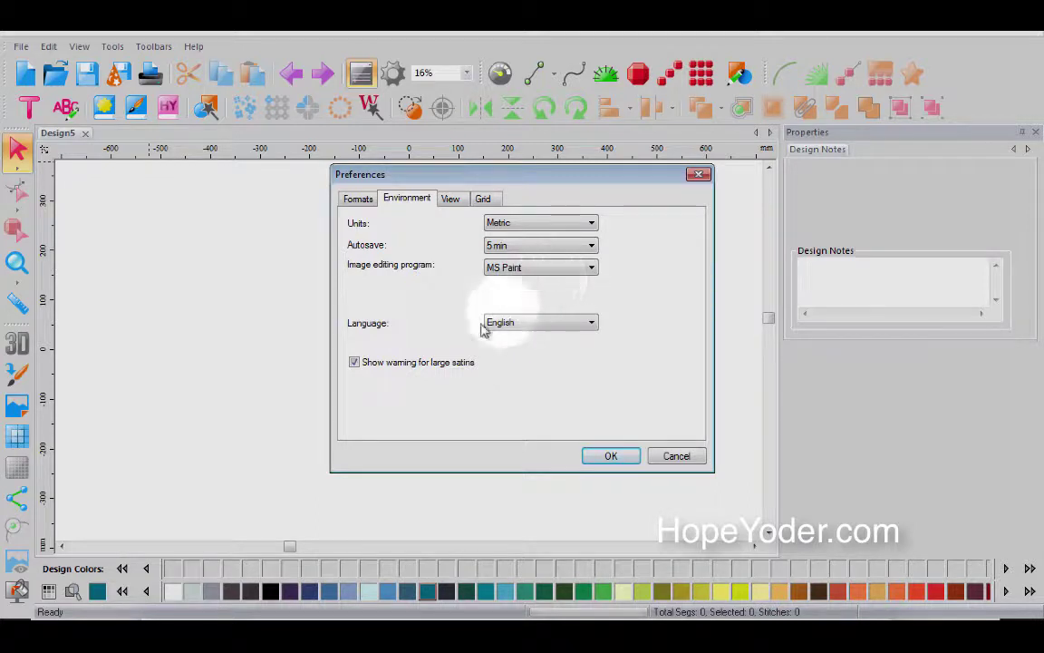
left_click(590, 323)
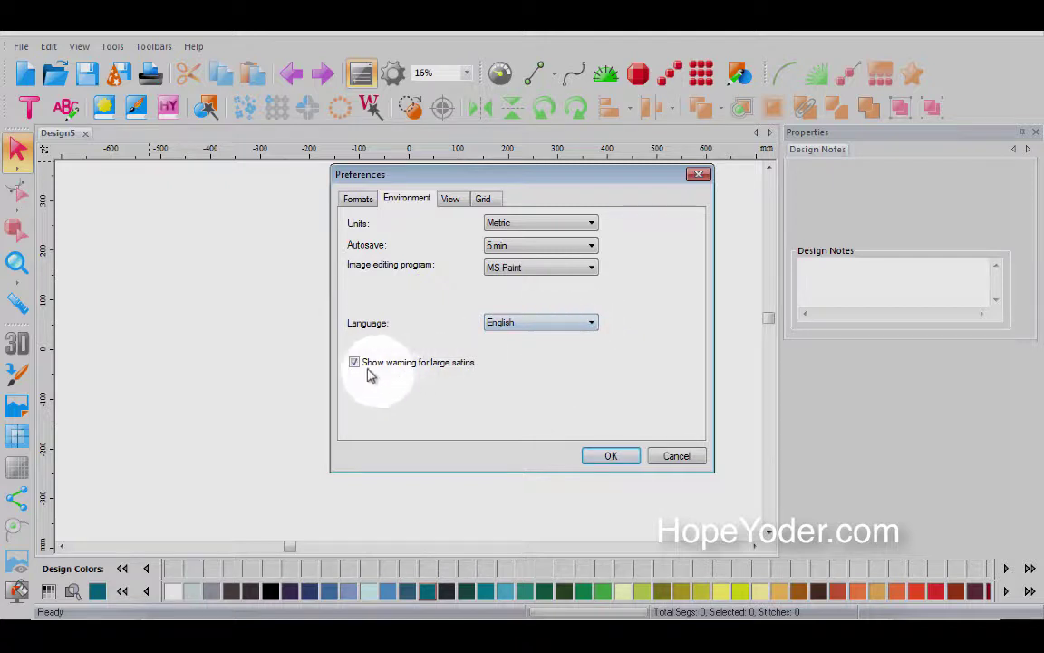
left_click(453, 201)
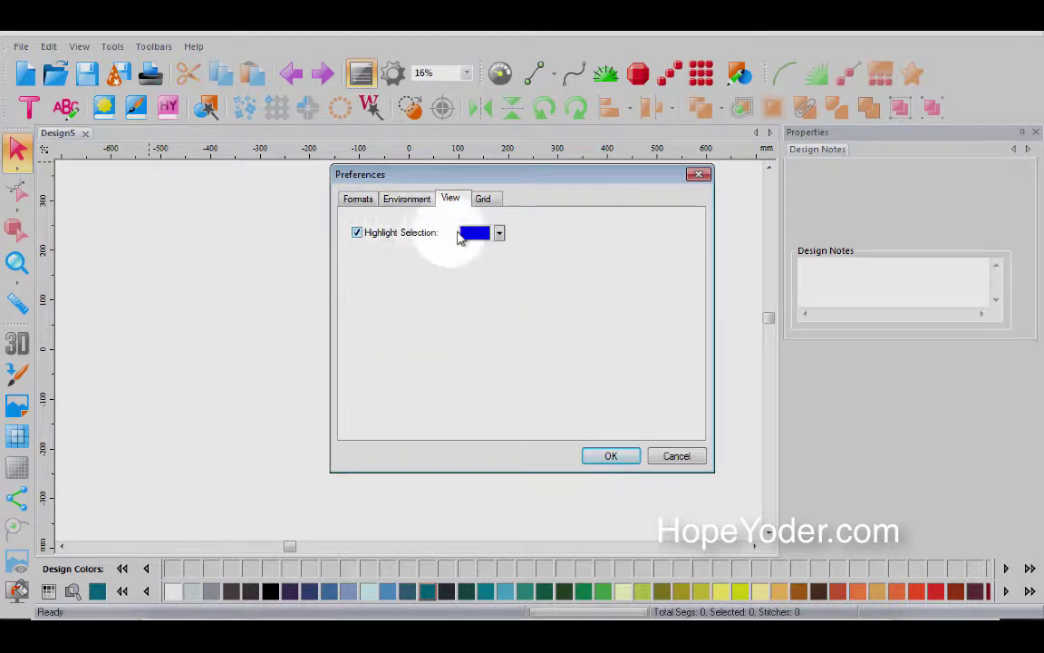
left_click(676, 456)
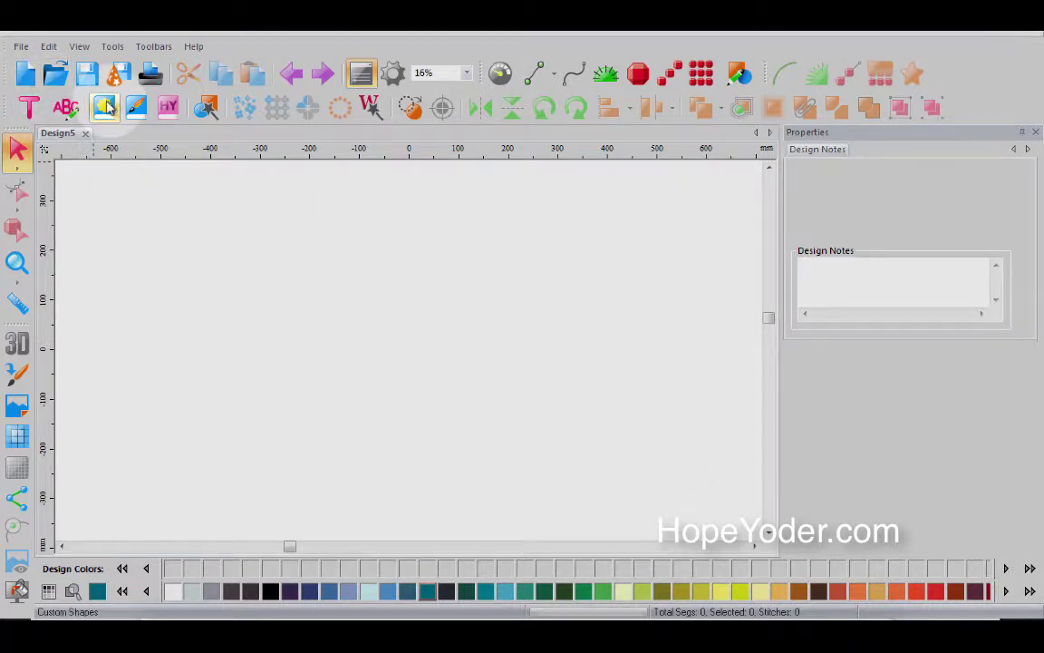
Add the green letter A custom shape and set the selection highlight to magenta.
left_click(105, 108)
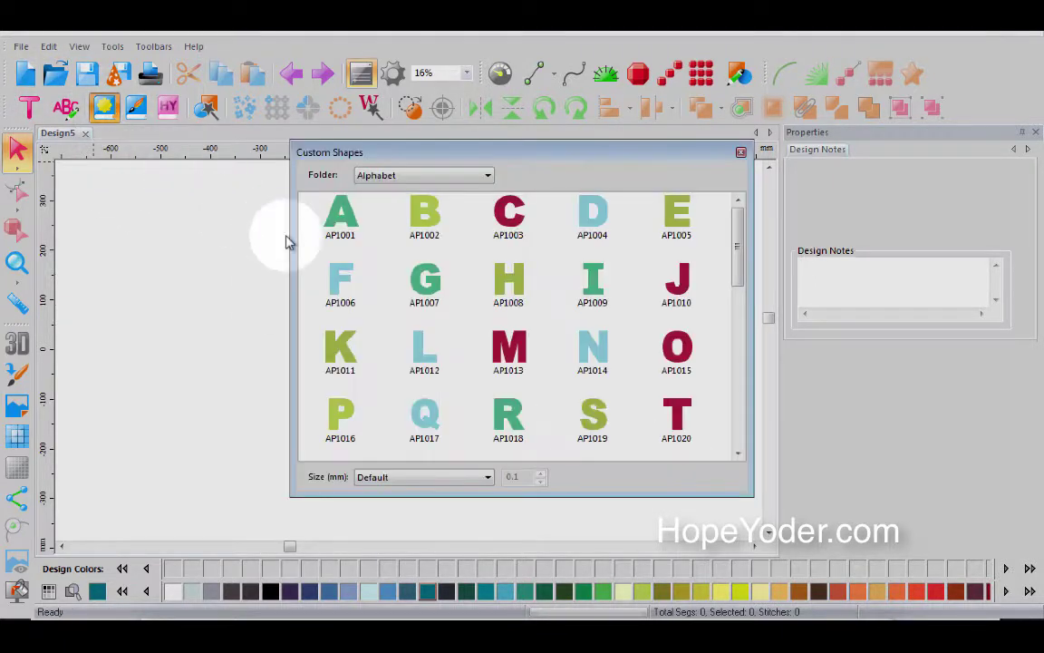
double_click(333, 233)
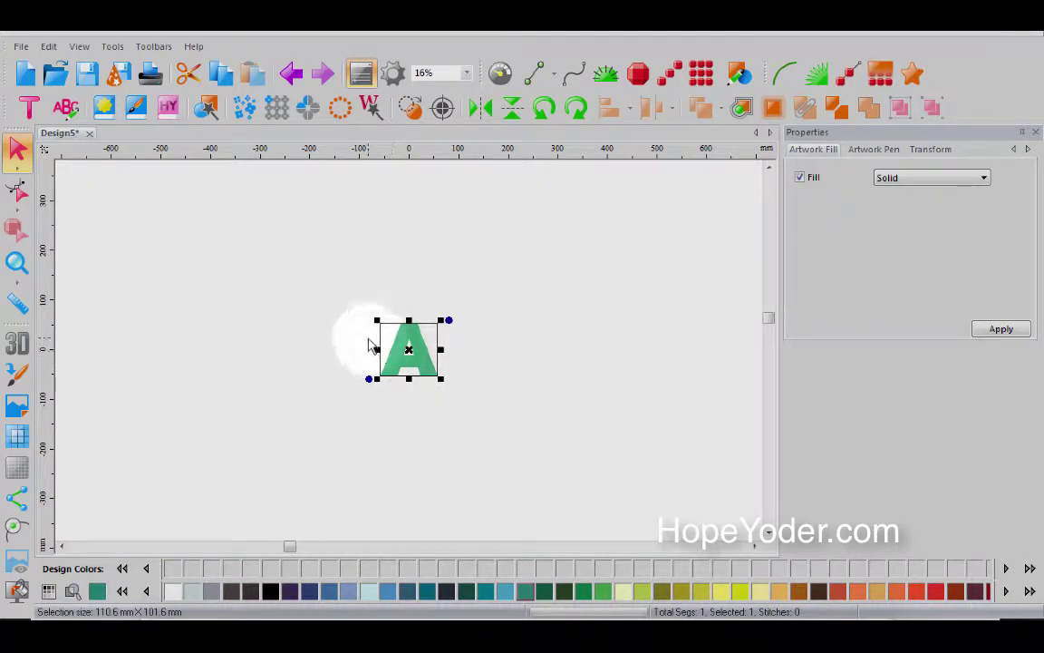
left_click(113, 47)
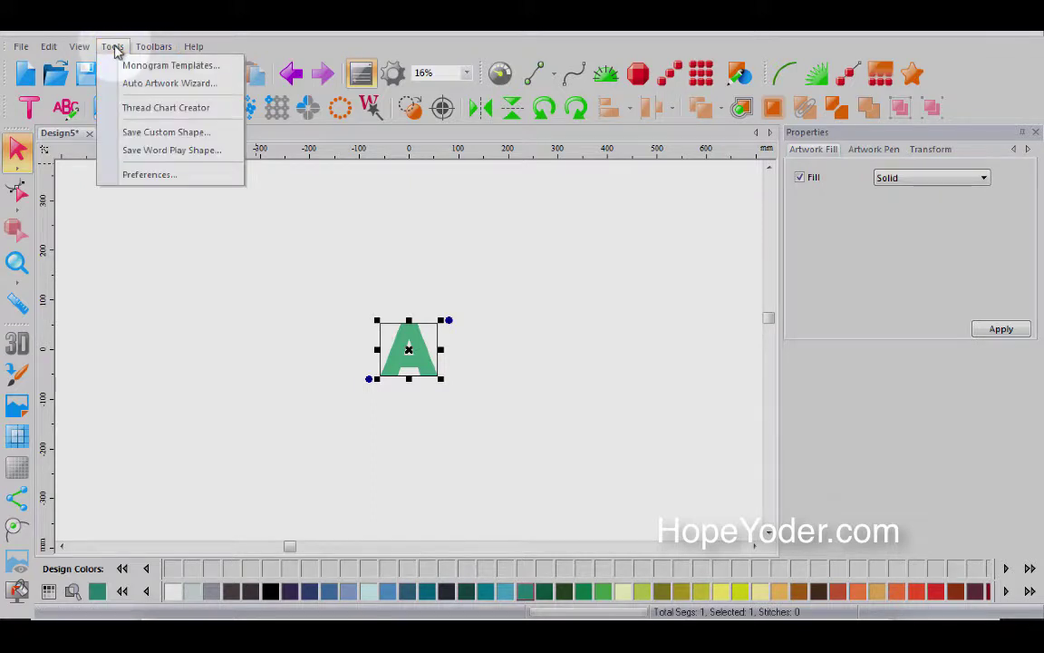
left_click(150, 172)
left_click(415, 201)
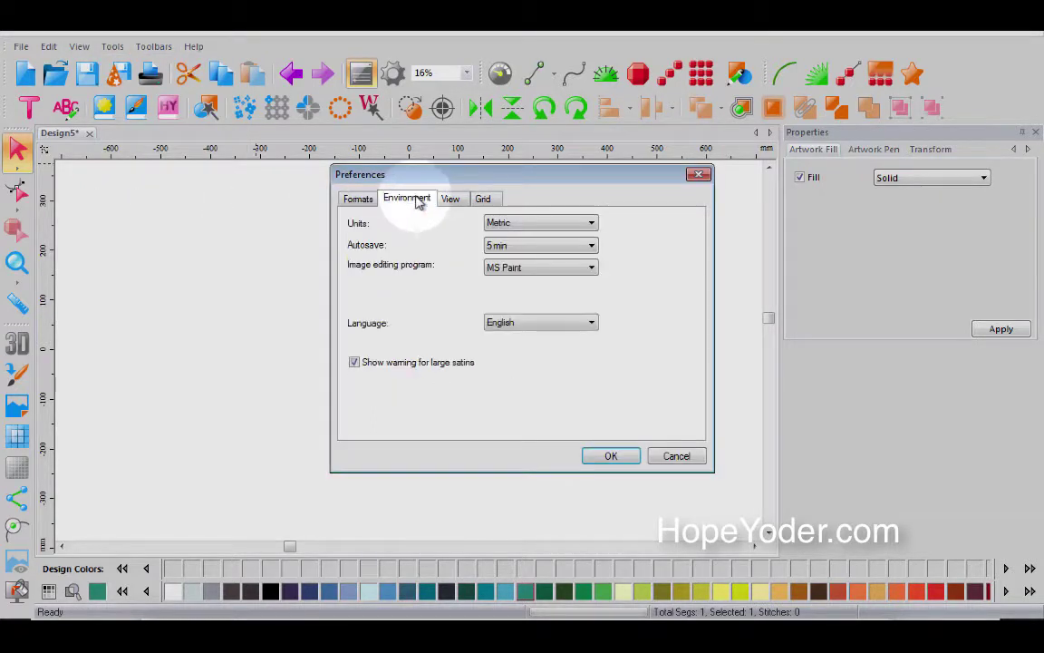
left_click(451, 201)
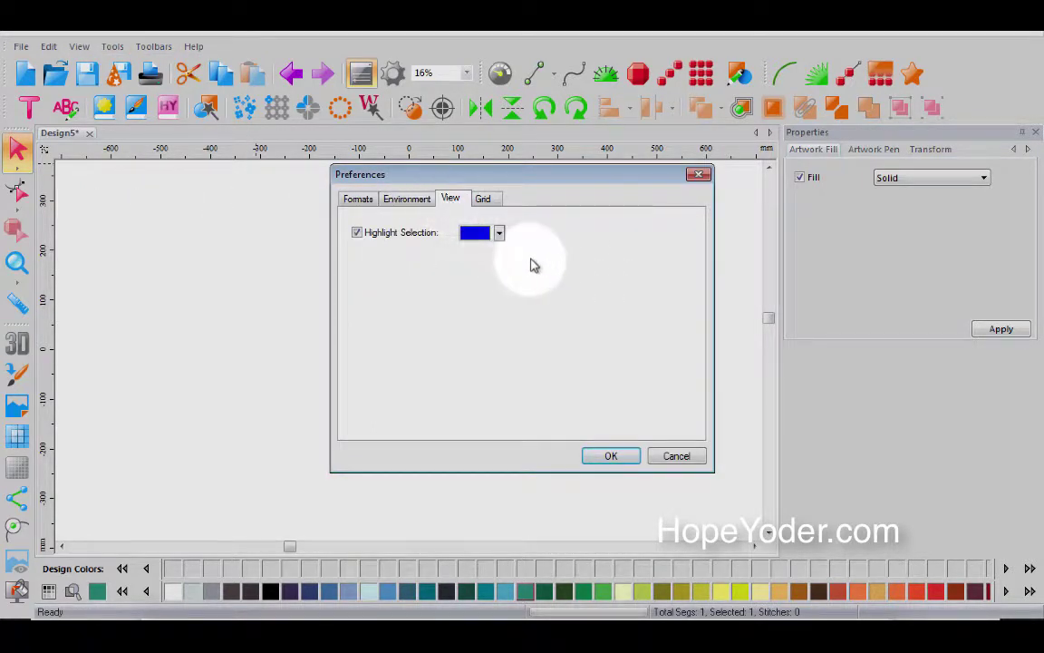
left_click(499, 232)
left_click(497, 297)
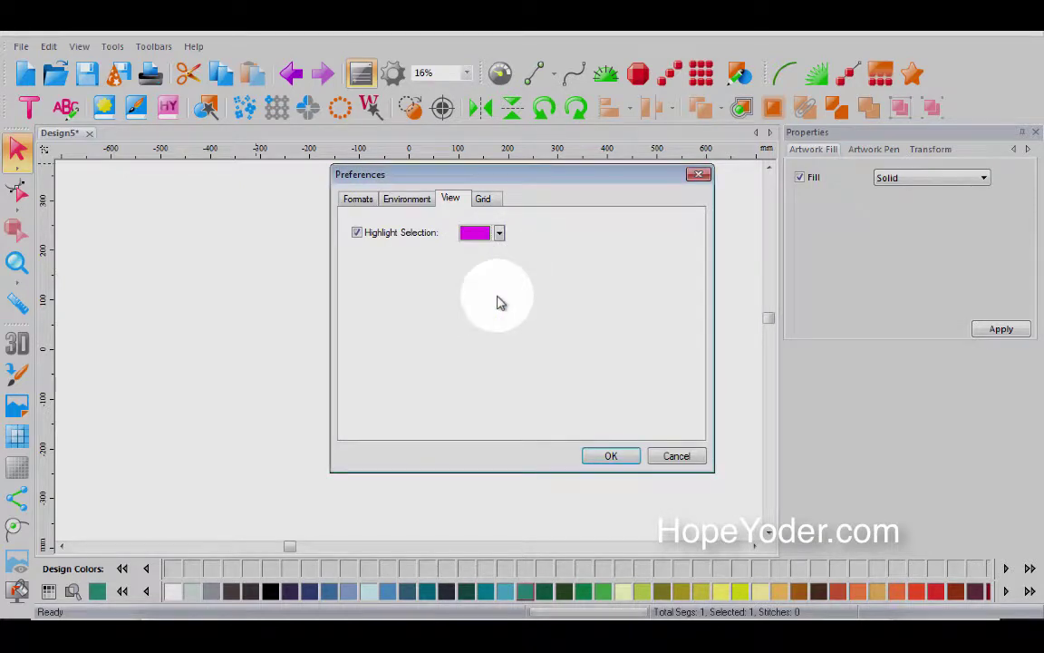
left_click(613, 455)
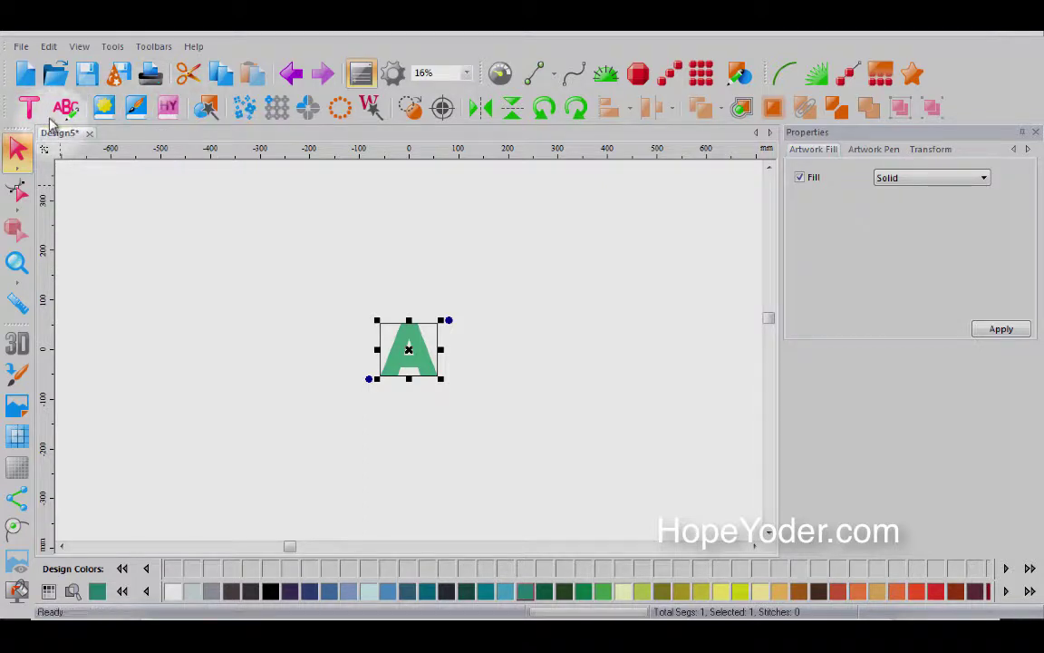
Open Teapot3, view its stitches in realistic 3D, and select the teapot.
left_click(20, 46)
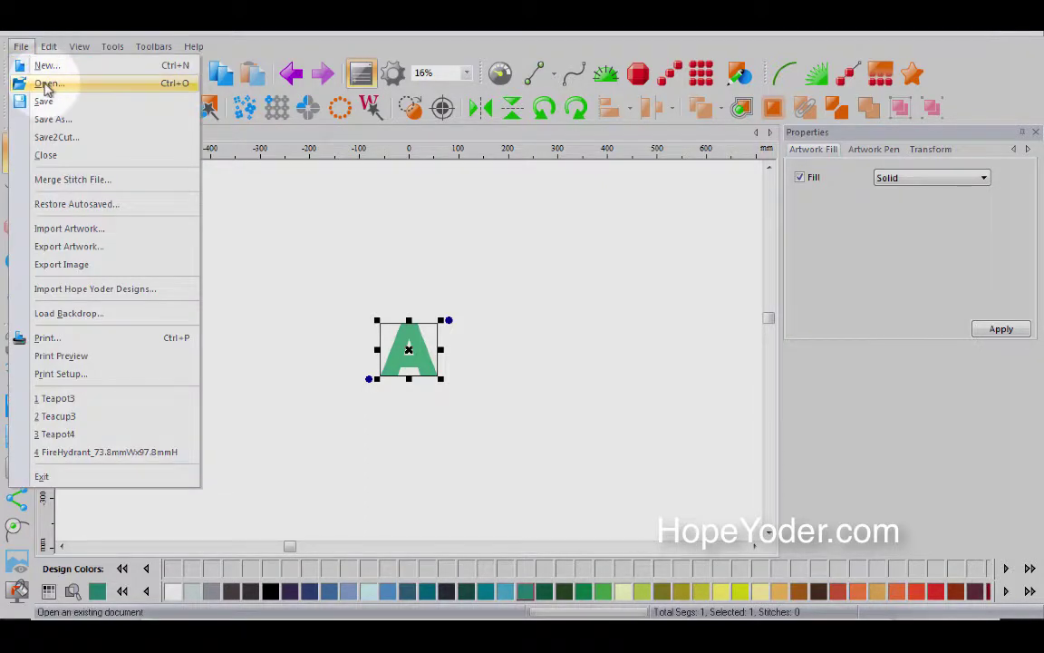
left_click(315, 229)
left_click(367, 223)
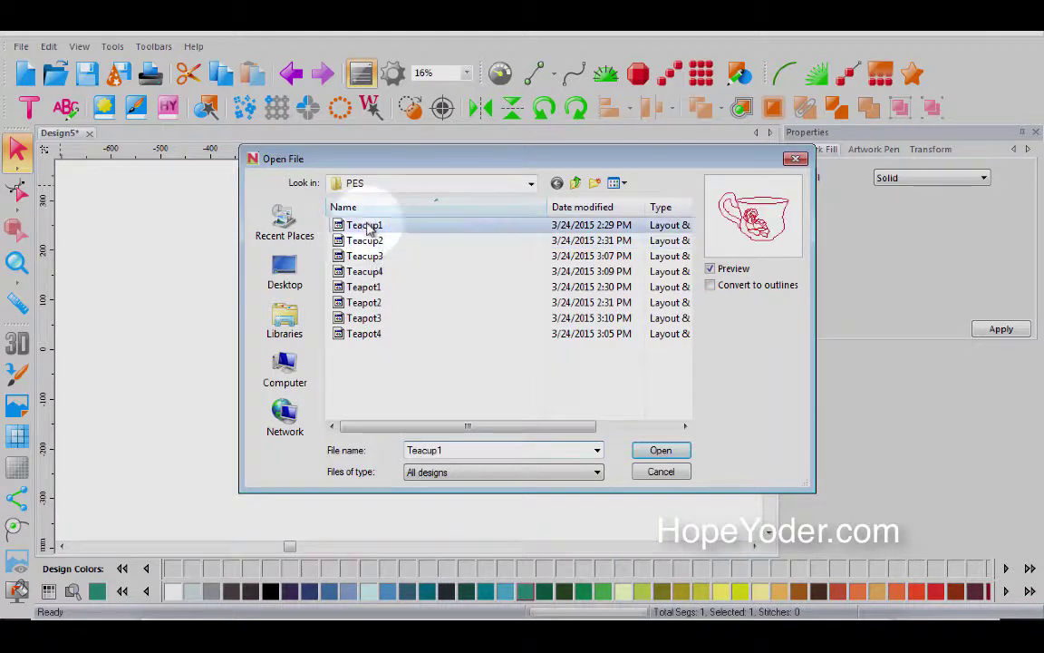
left_click(372, 317)
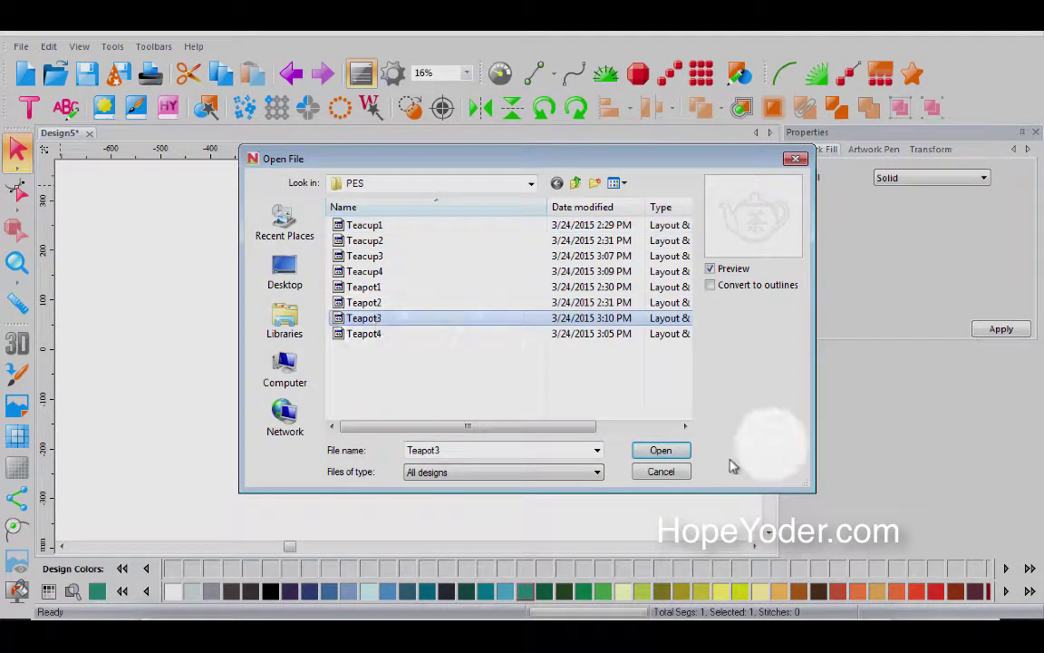
left_click(684, 454)
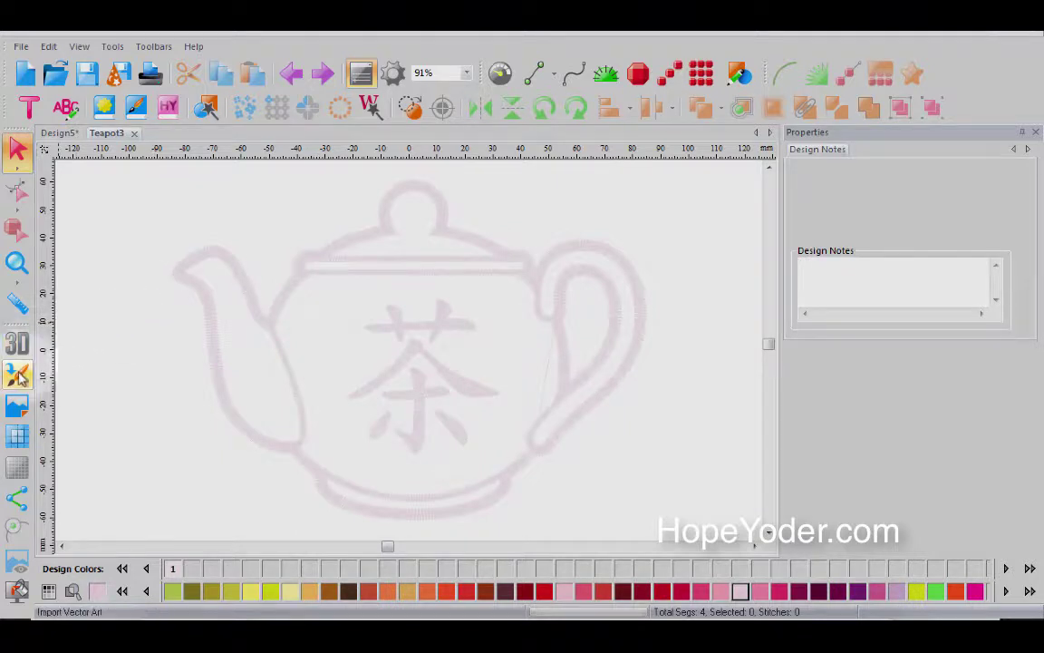
left_click(17, 343)
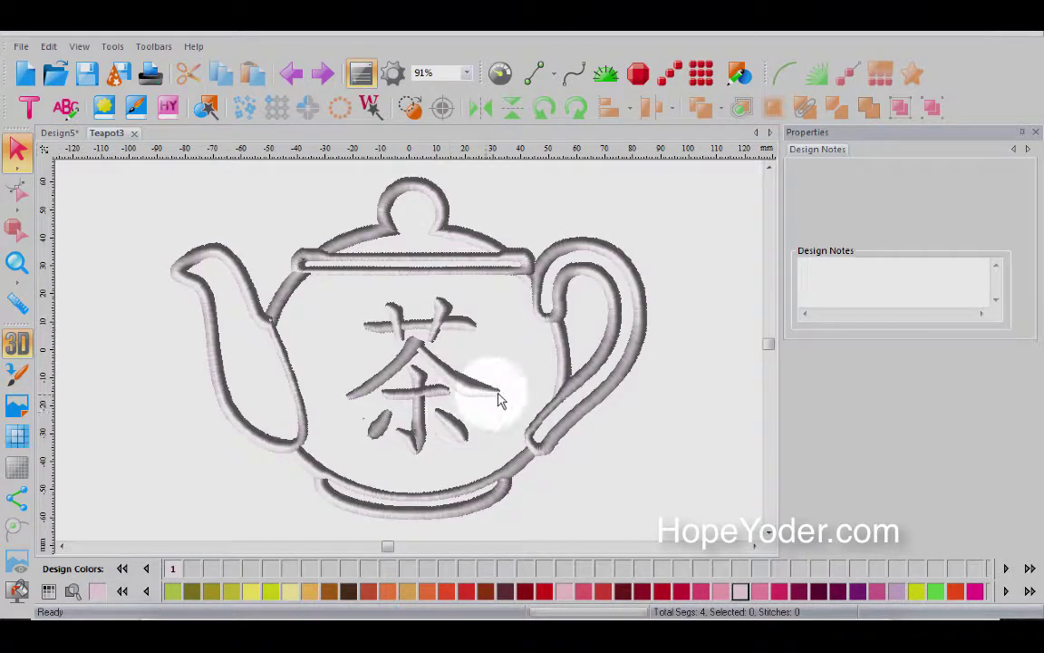
left_click(540, 433)
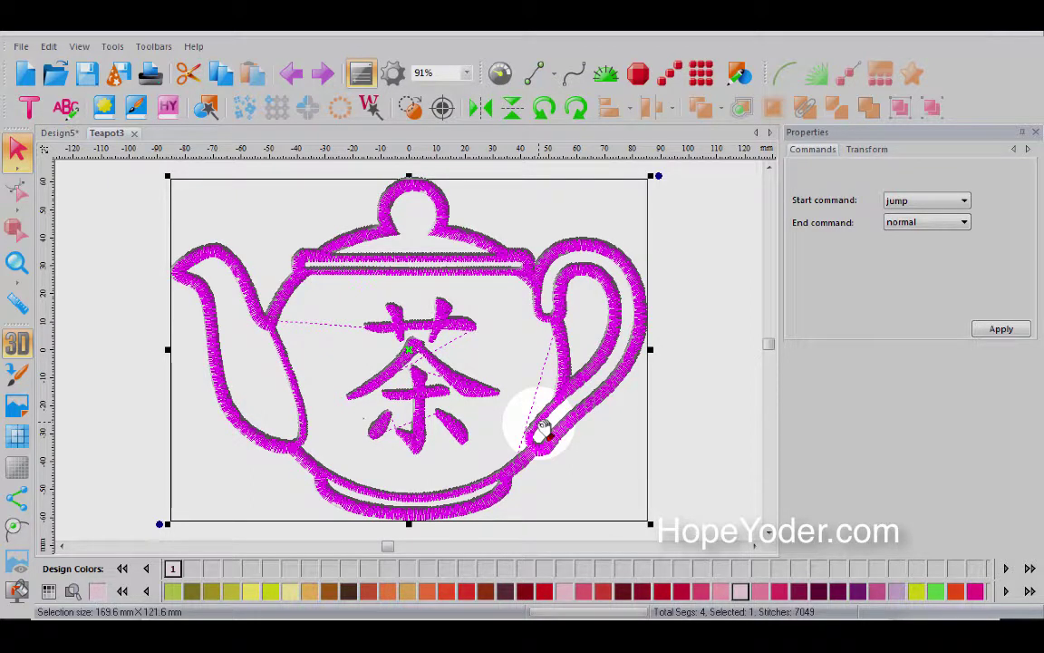
Change the selection highlight colour from magenta to blue.
left_click(112, 46)
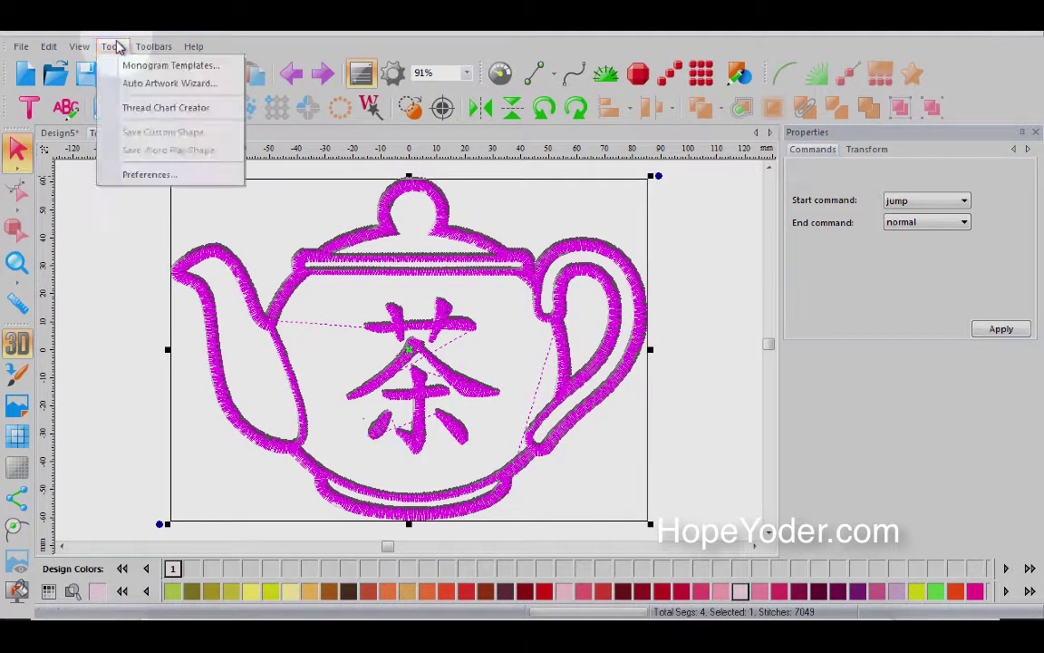
left_click(145, 175)
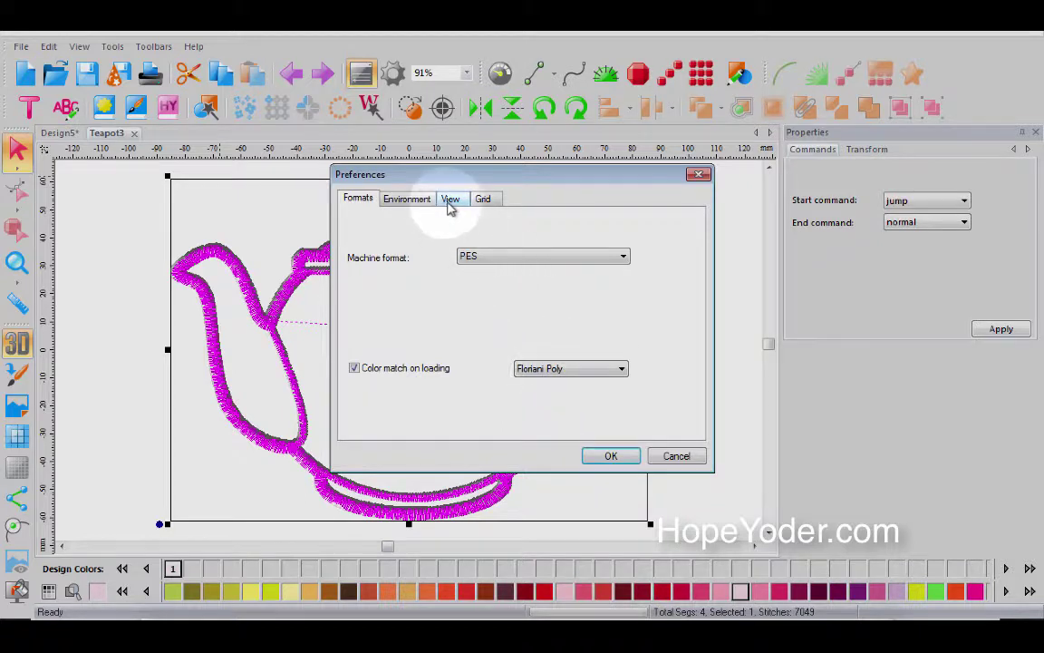
left_click(451, 200)
left_click(498, 233)
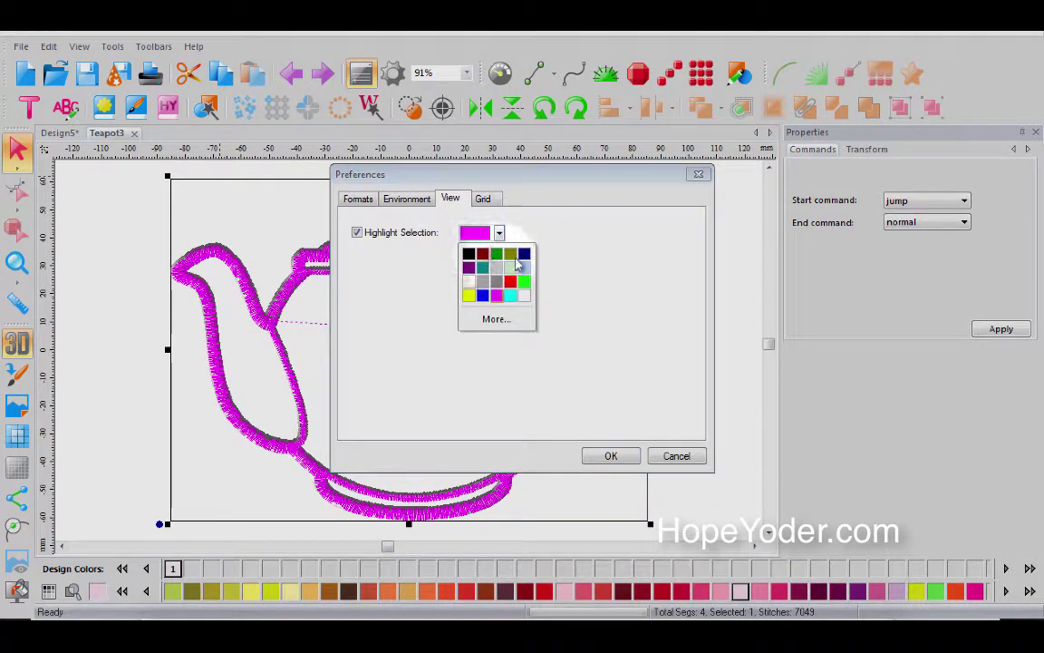
left_click(482, 297)
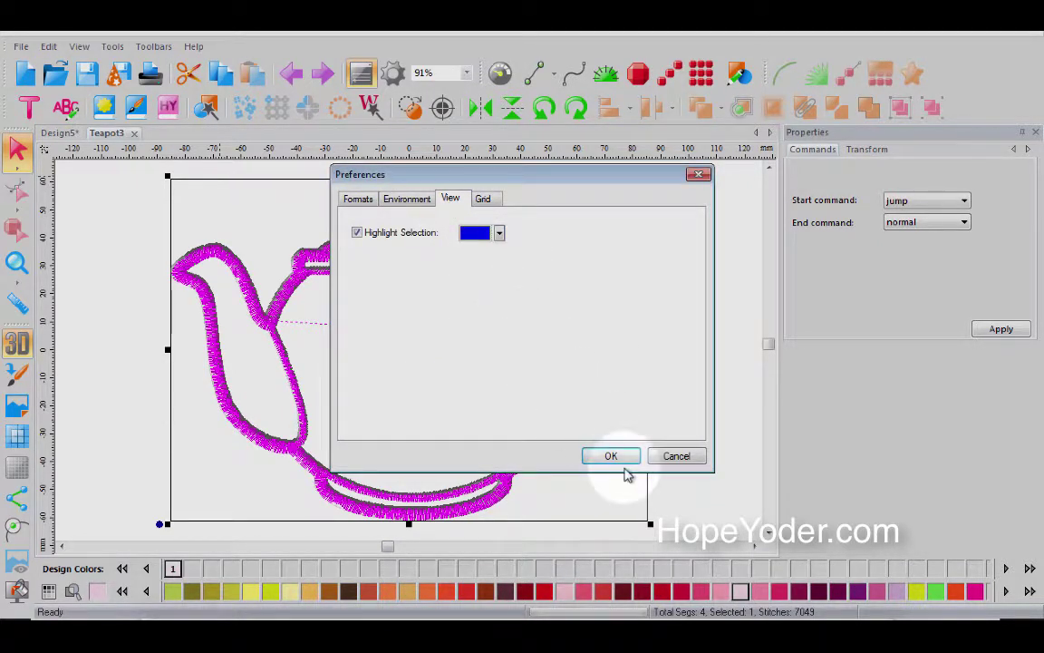
left_click(611, 456)
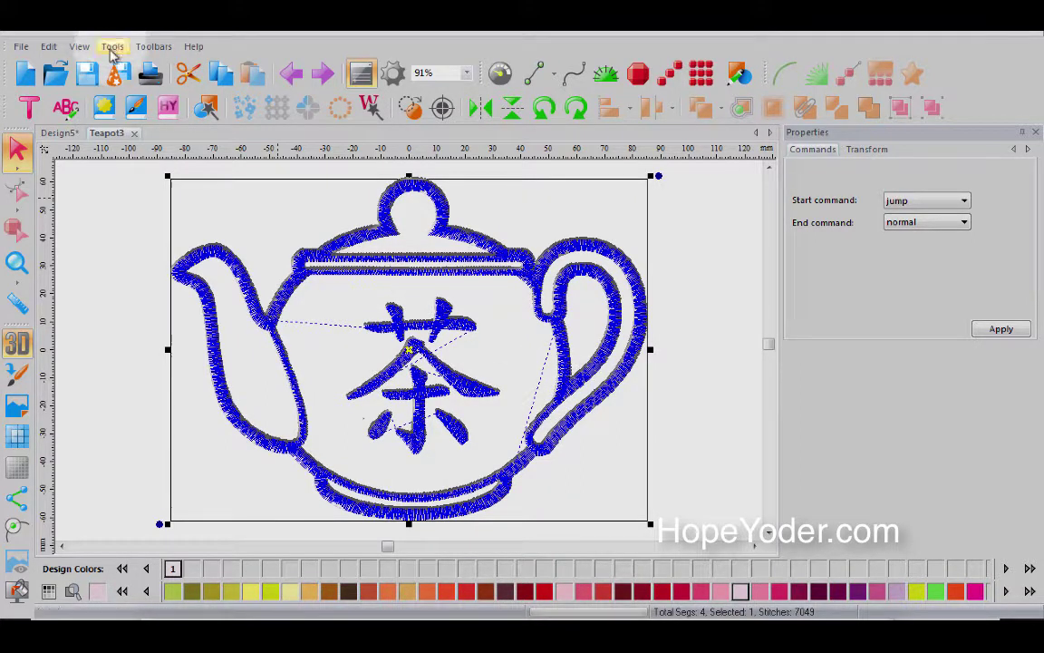
Bring up the Grid preferences showing 10 mm spacing and dashed style.
left_click(112, 47)
left_click(147, 175)
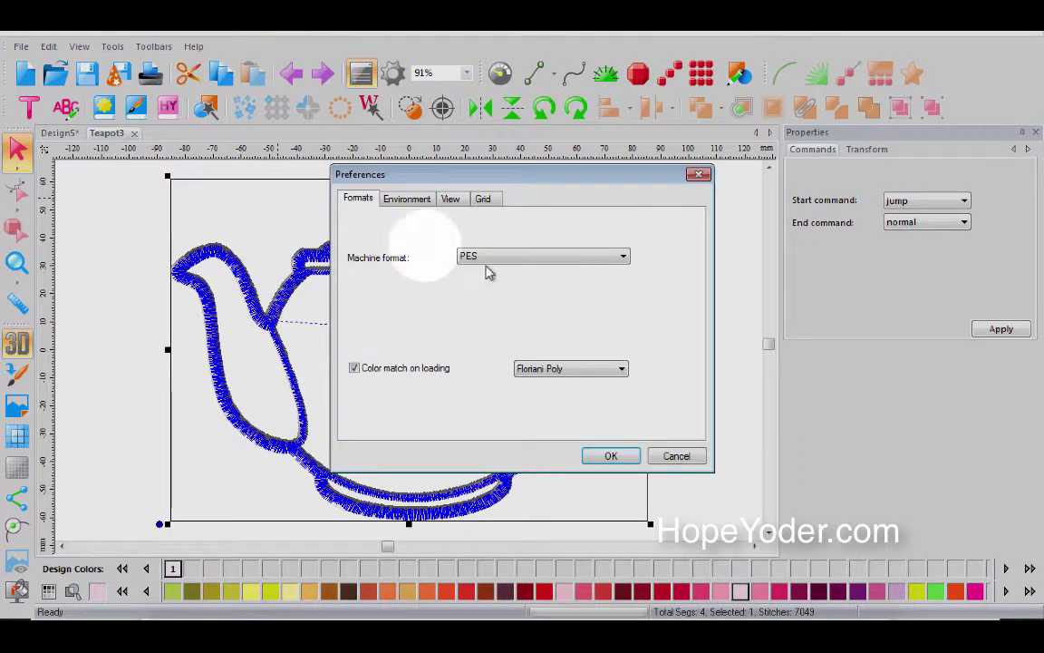
left_click(453, 201)
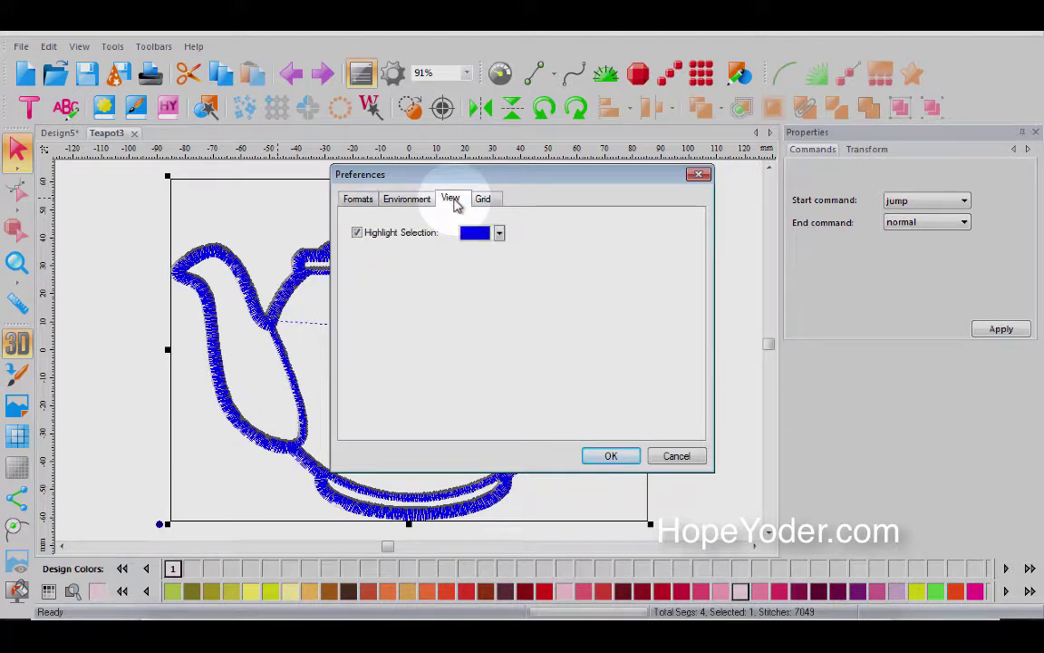
left_click(484, 200)
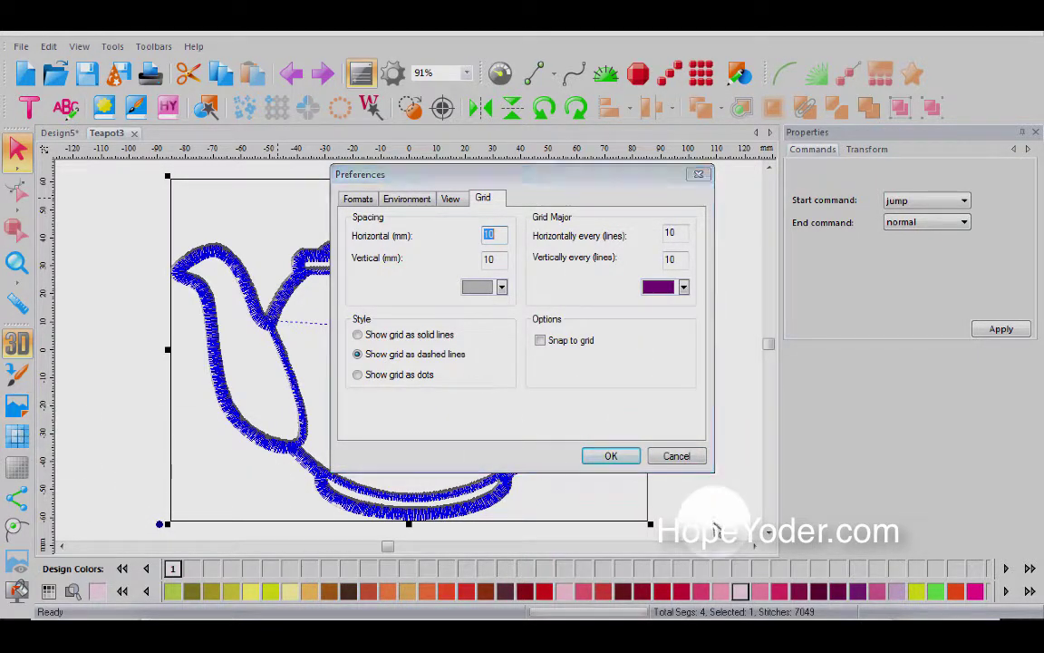
Show the grid over Teapot3 and change measurement units from Metric to Inches.
left_click(693, 462)
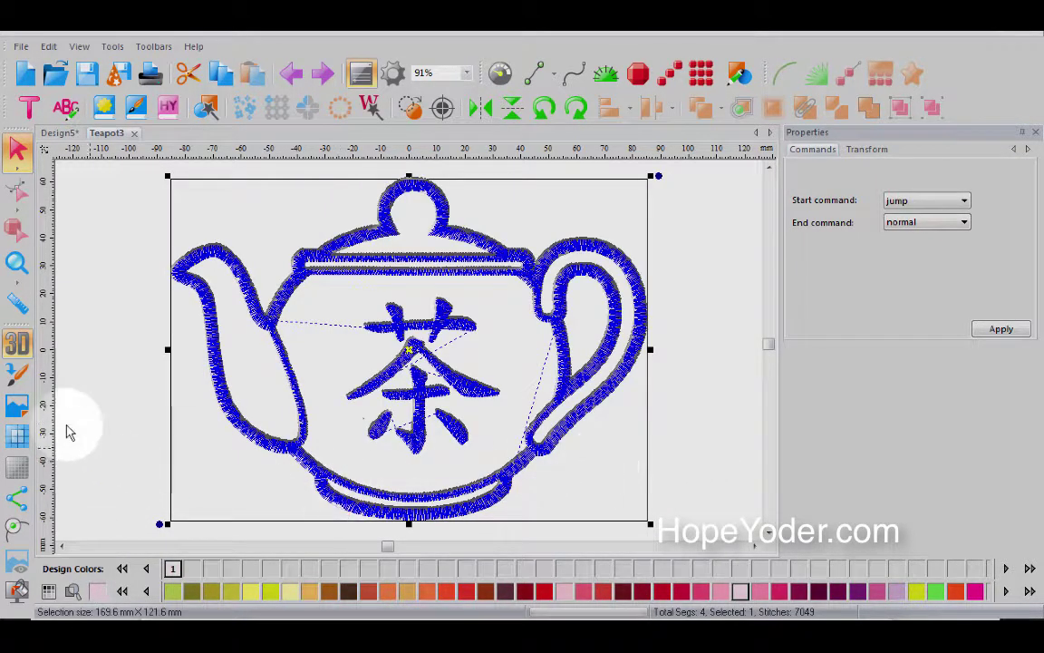
left_click(20, 436)
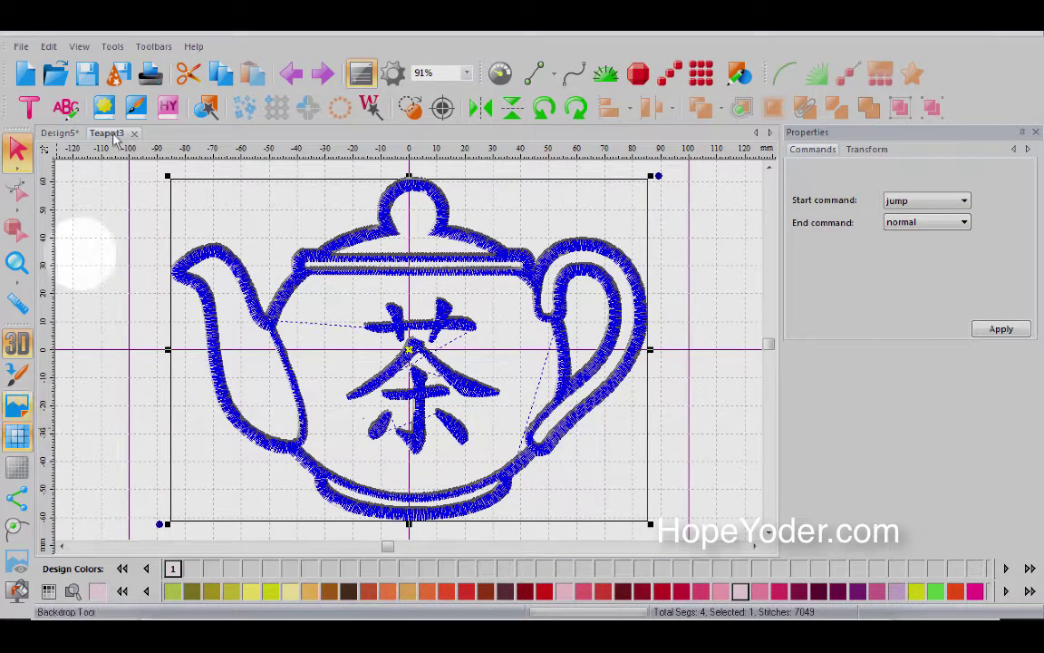
left_click(112, 47)
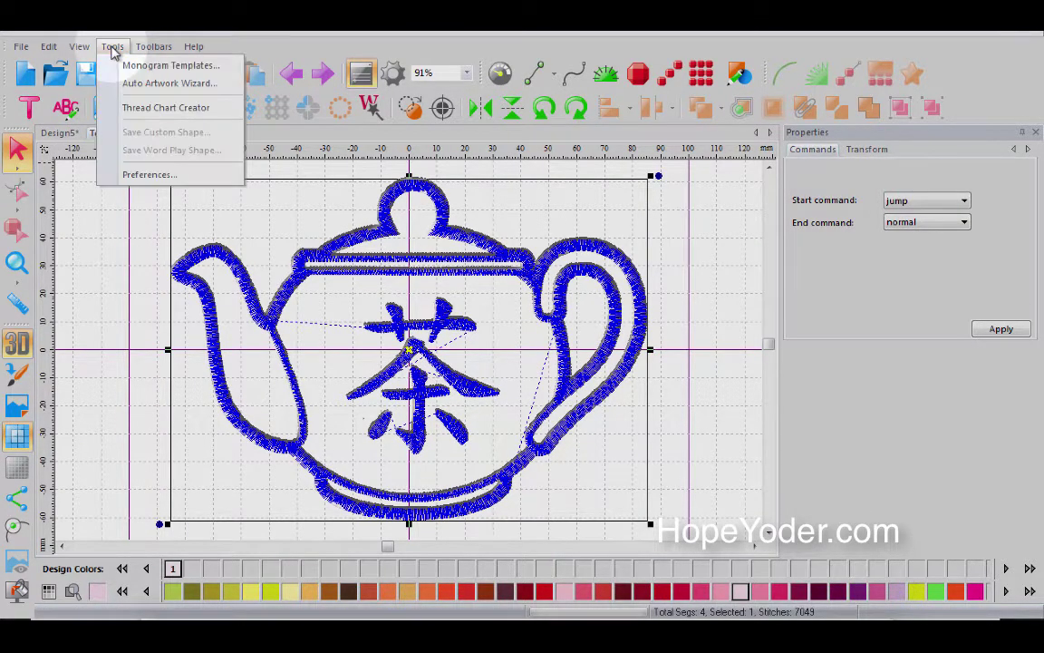
left_click(137, 176)
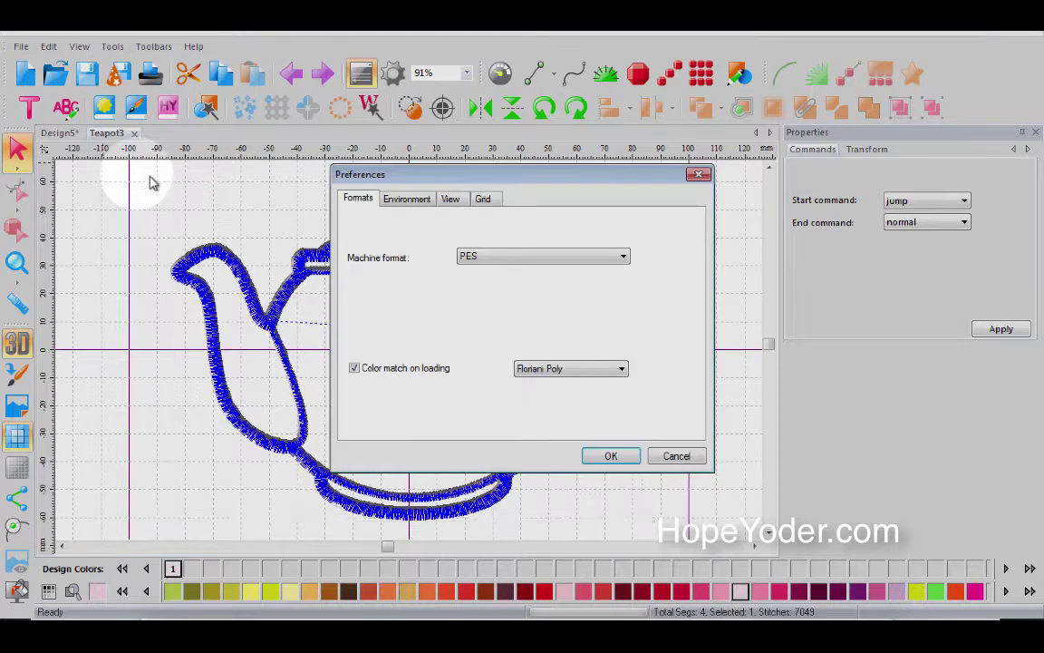
left_click(485, 201)
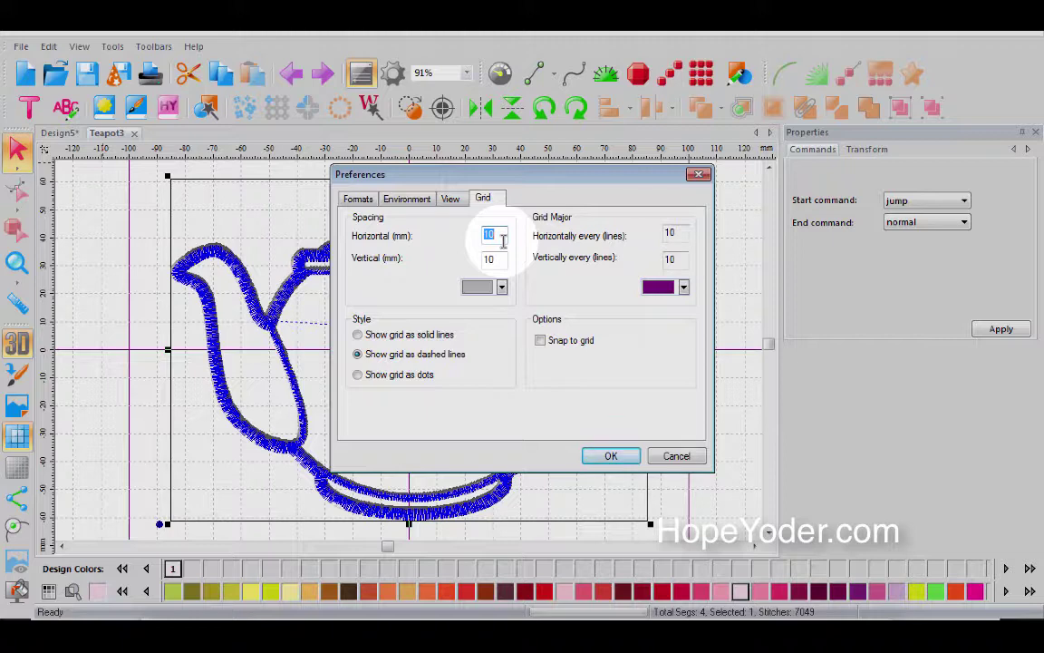
left_click(358, 201)
left_click(399, 203)
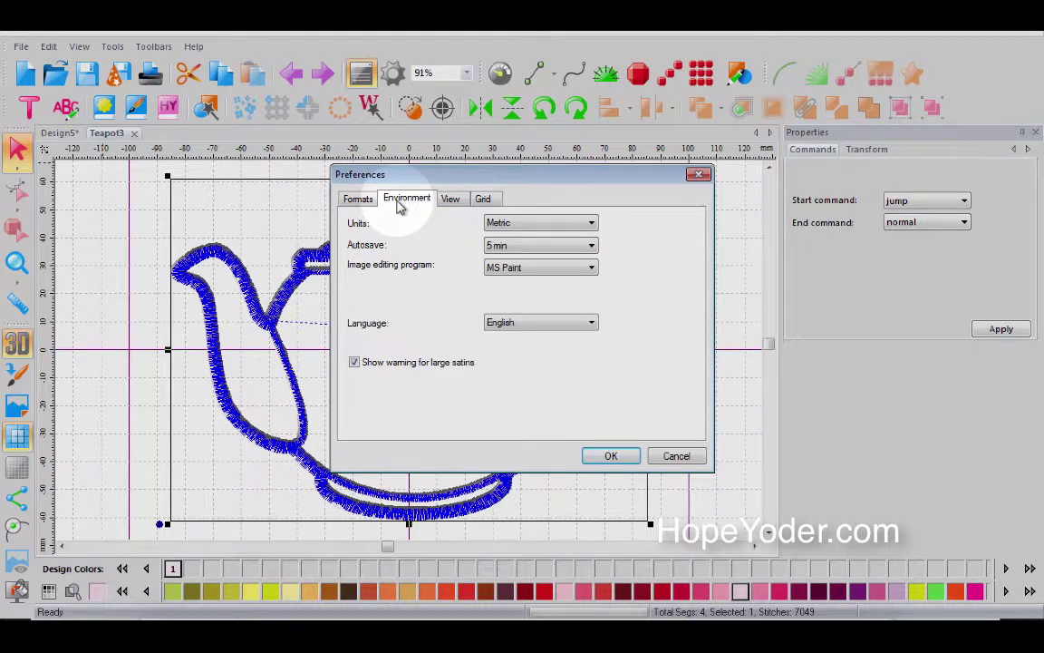
left_click(594, 225)
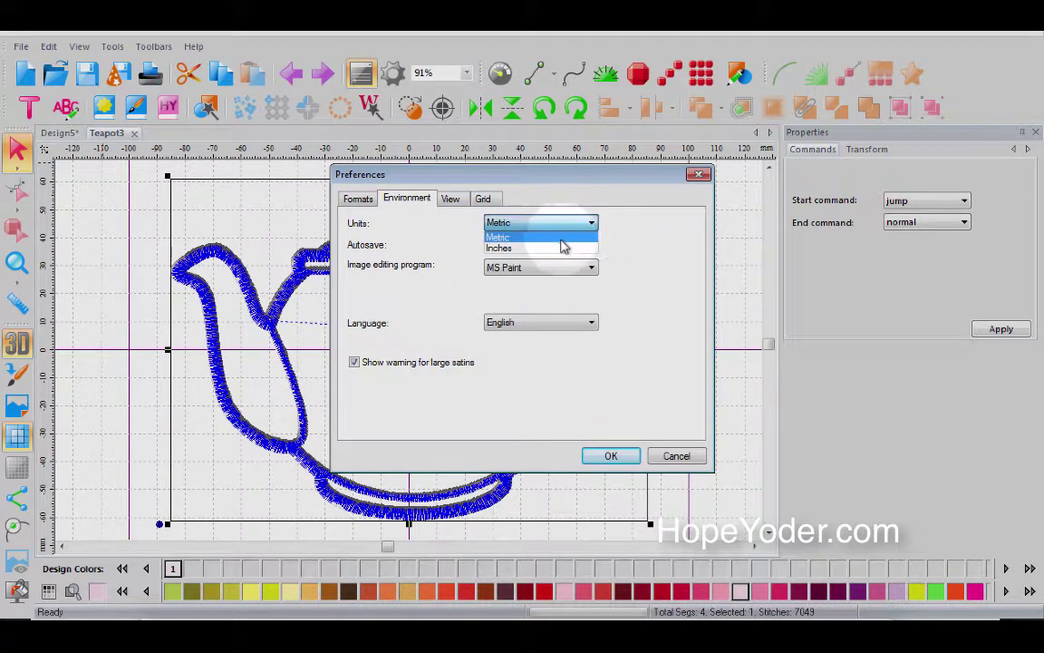
left_click(560, 251)
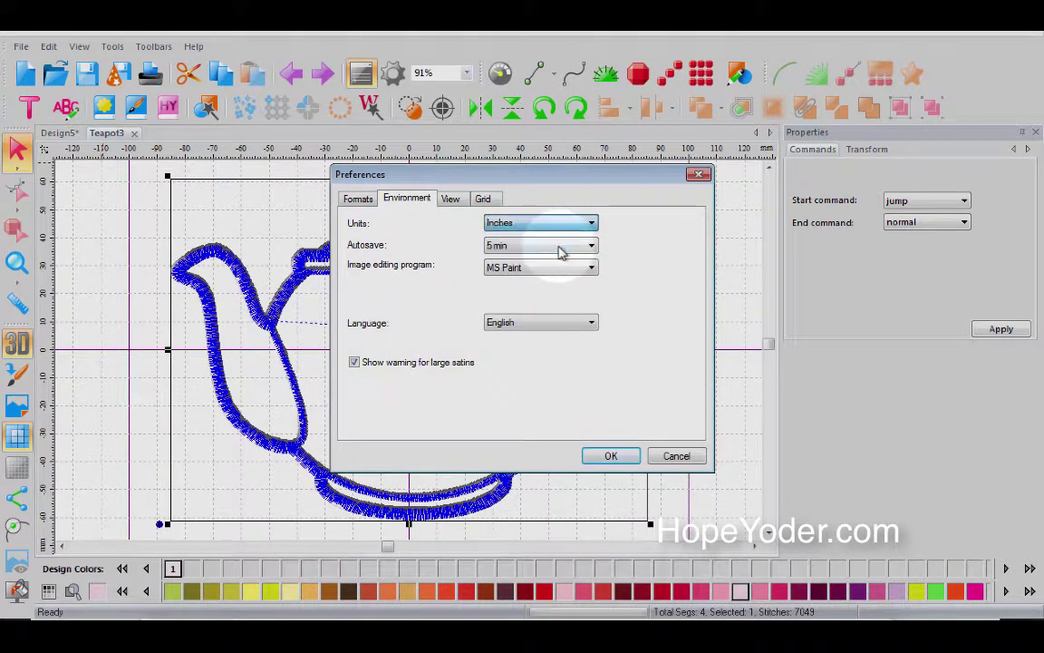
left_click(609, 456)
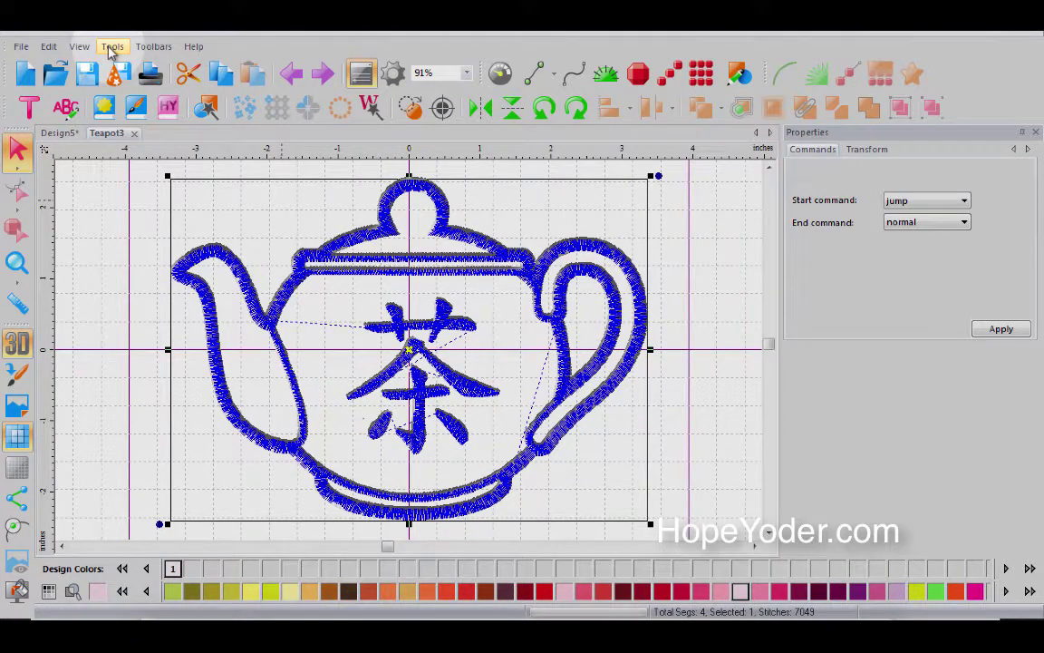
Set horizontal and vertical grid spacing to 1 inch with major lines every 1.
left_click(111, 47)
left_click(138, 178)
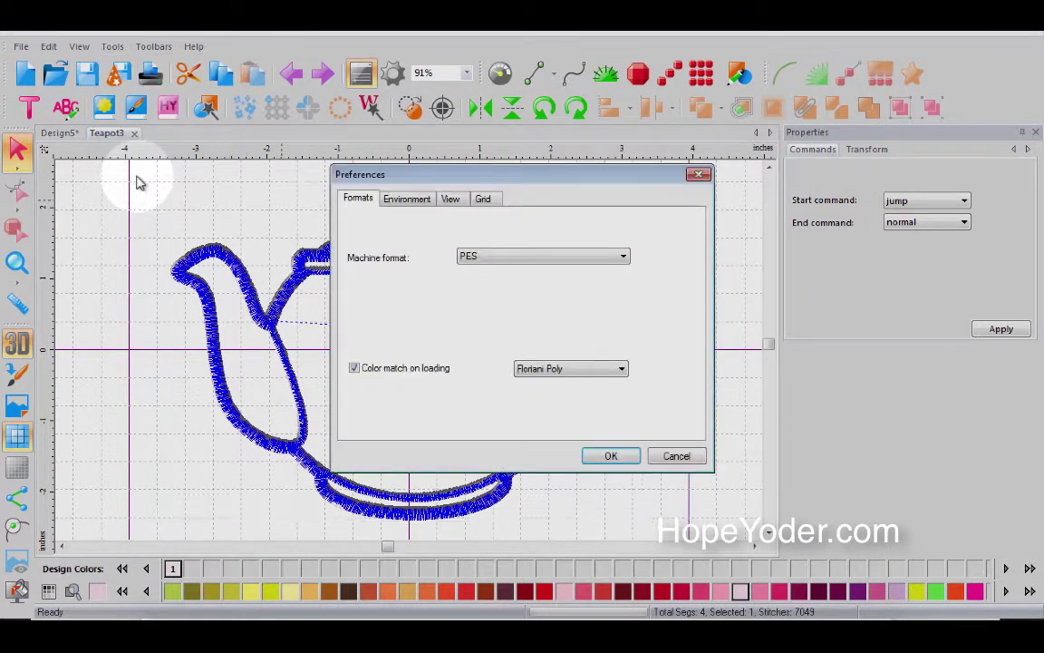
left_click(491, 203)
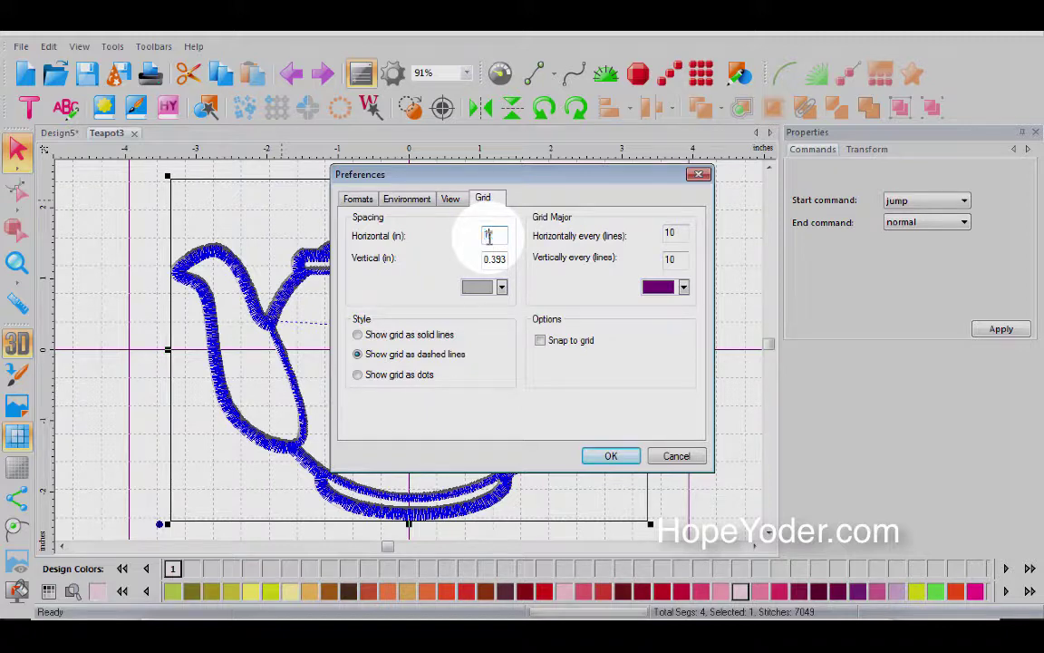
type("1")
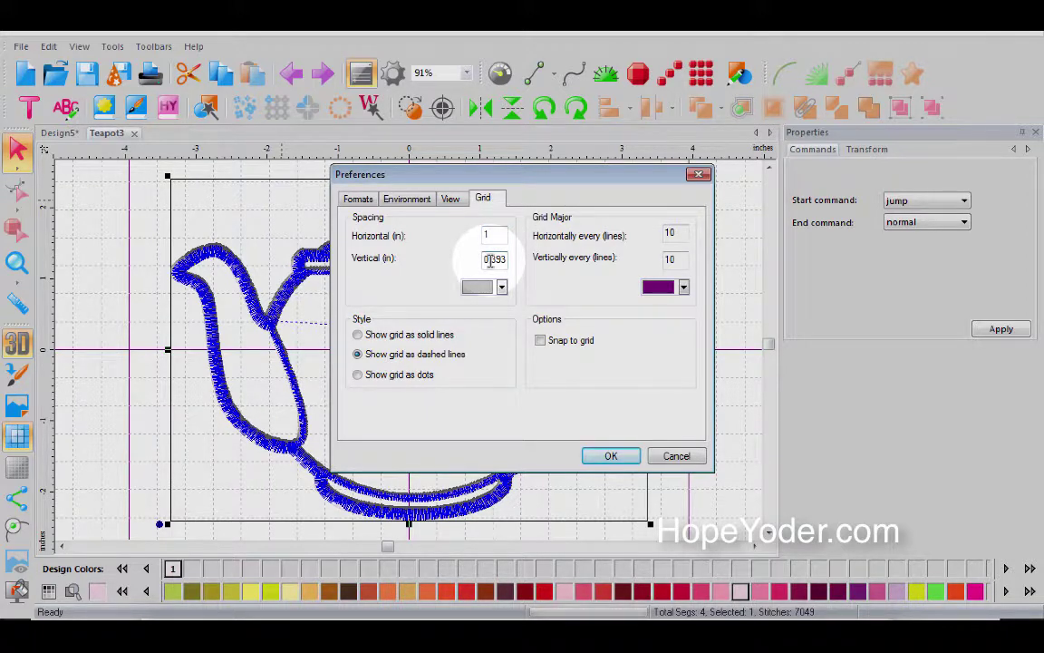
double_click(486, 260)
type("1")
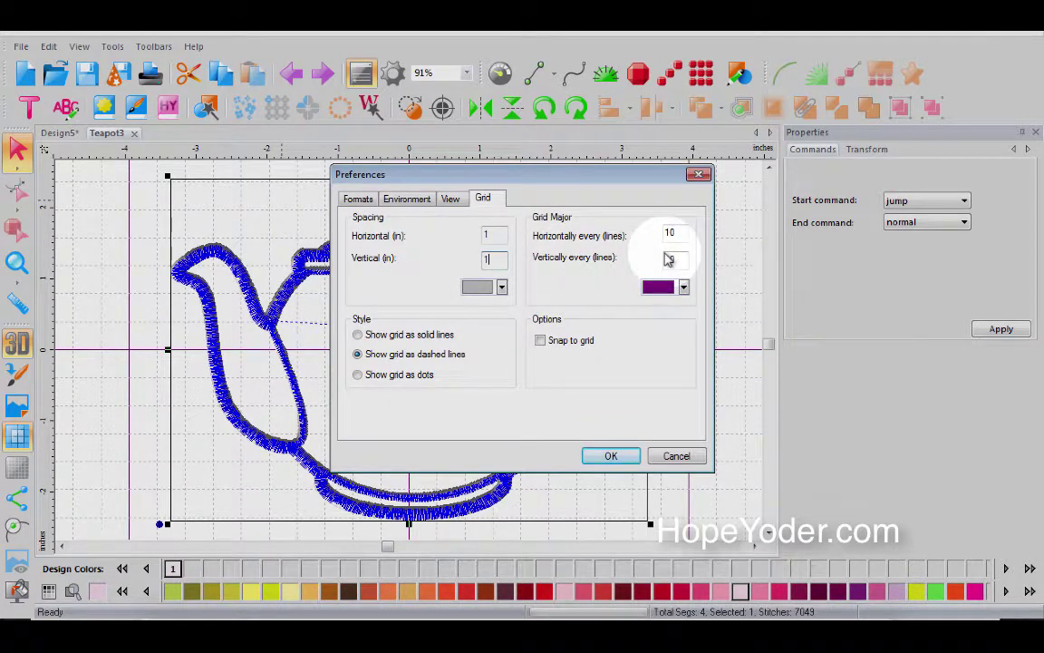
left_click_drag(676, 233, 649, 234)
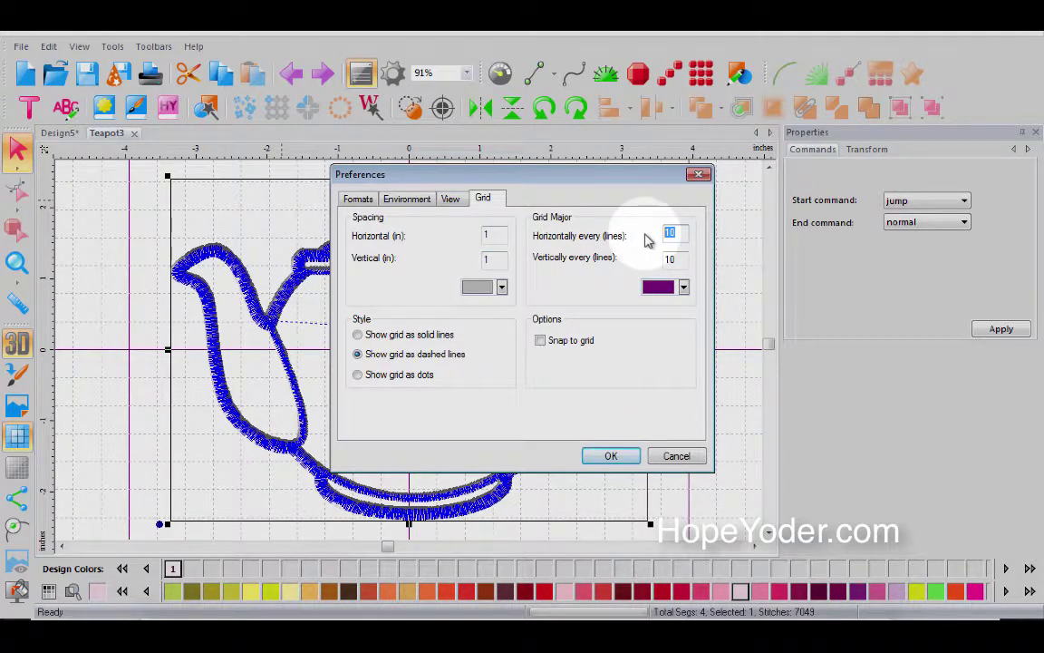
left_click_drag(676, 260, 649, 262)
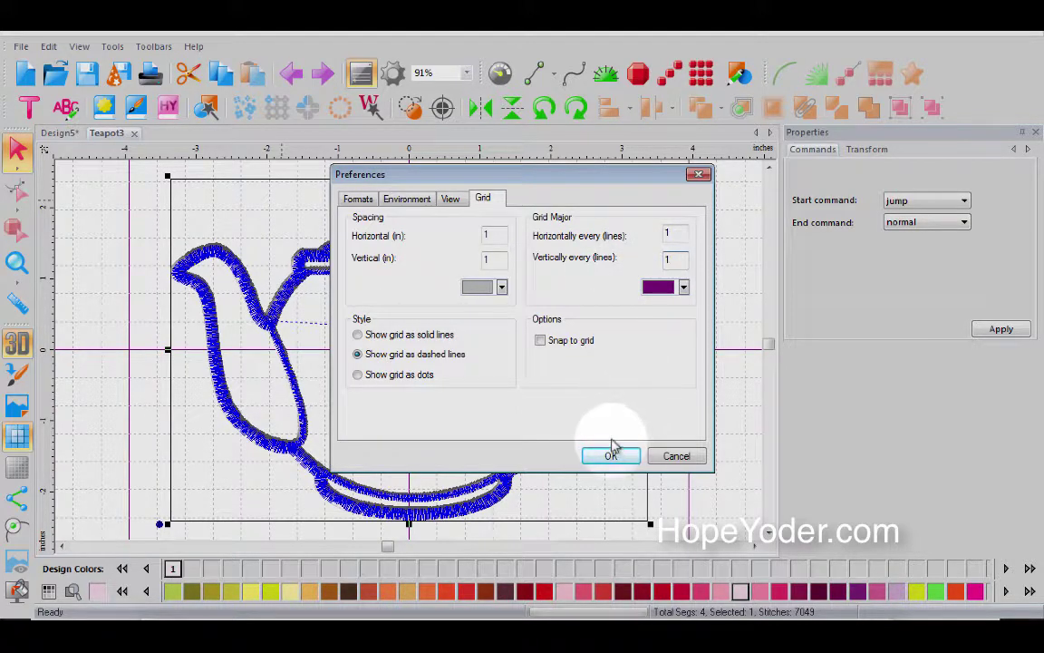
Keep the major gridlines purple and the grid style dashed.
left_click(685, 289)
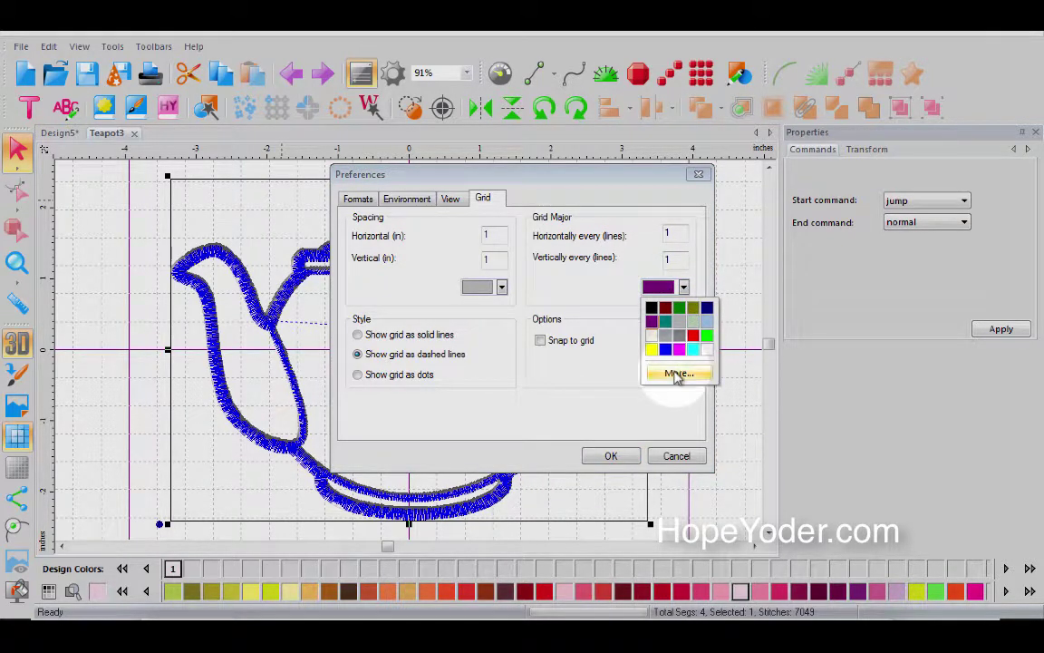
left_click(564, 308)
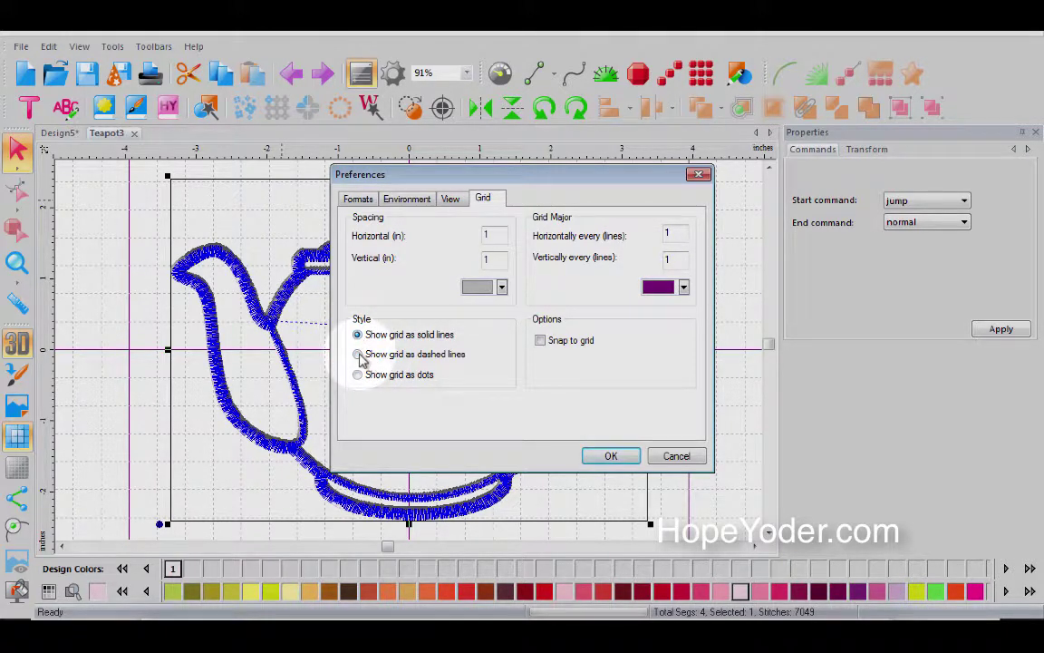
left_click(358, 354)
left_click(359, 374)
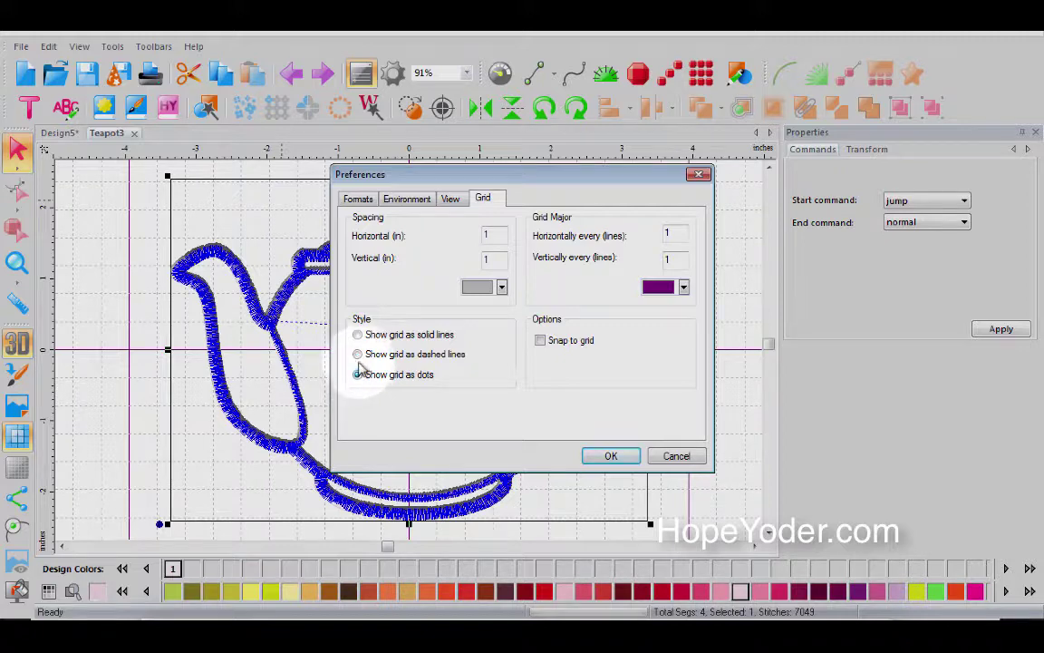
left_click(358, 354)
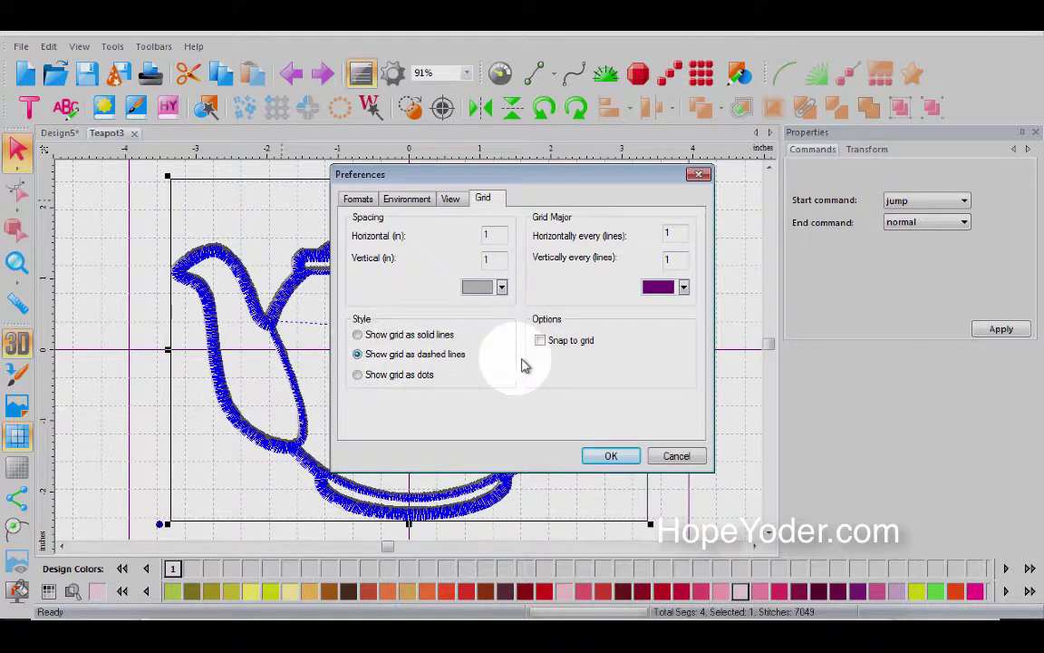
Apply the grid settings, deselect the teapot, and start the blank Design6.
left_click(622, 458)
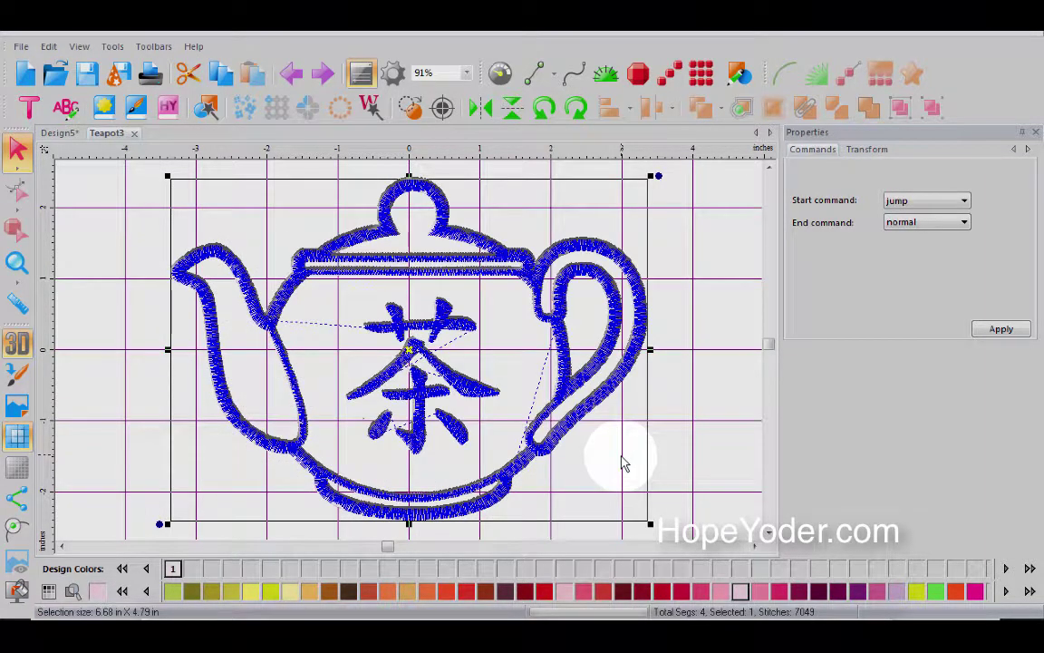
left_click(91, 320)
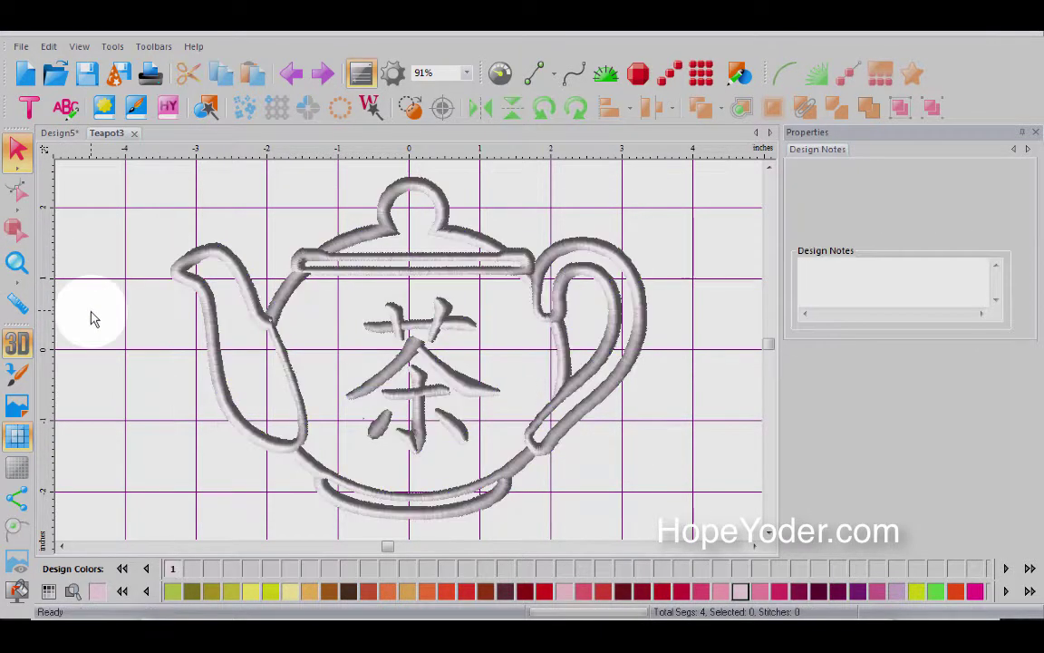
left_click(25, 76)
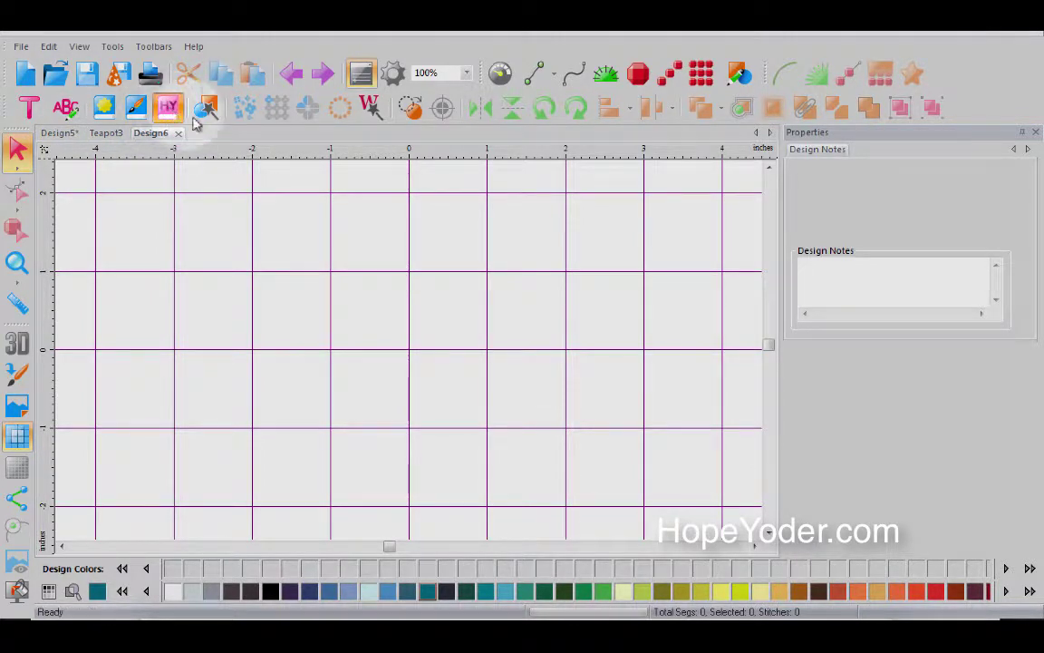
Add the library Anchor to Design6 and close Design5 without saving.
left_click(169, 107)
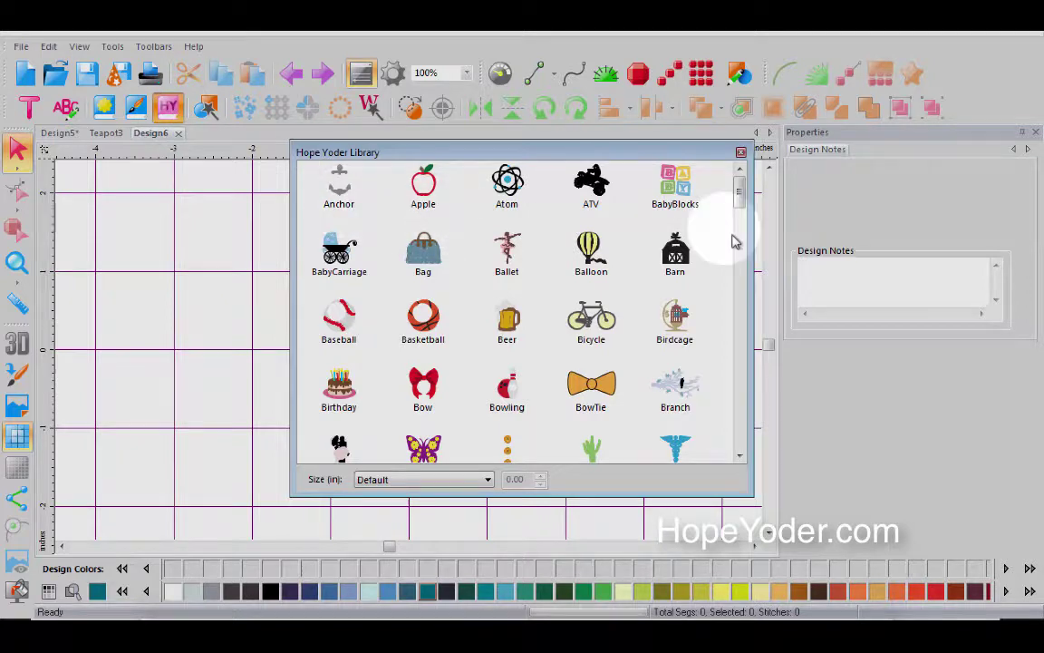
double_click(343, 186)
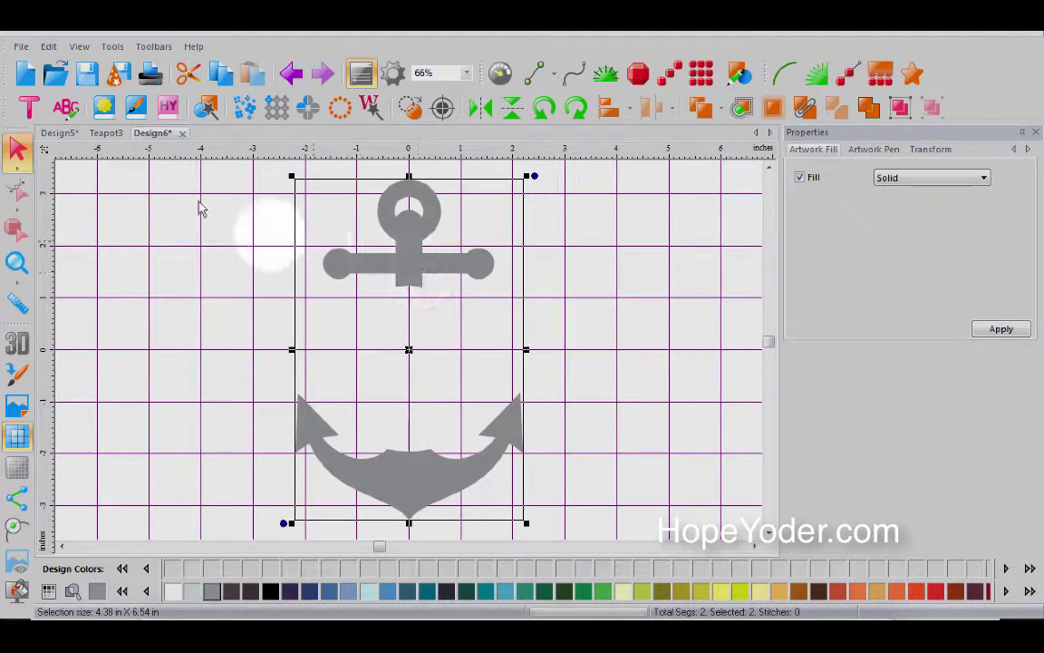
left_click(96, 133)
left_click(65, 133)
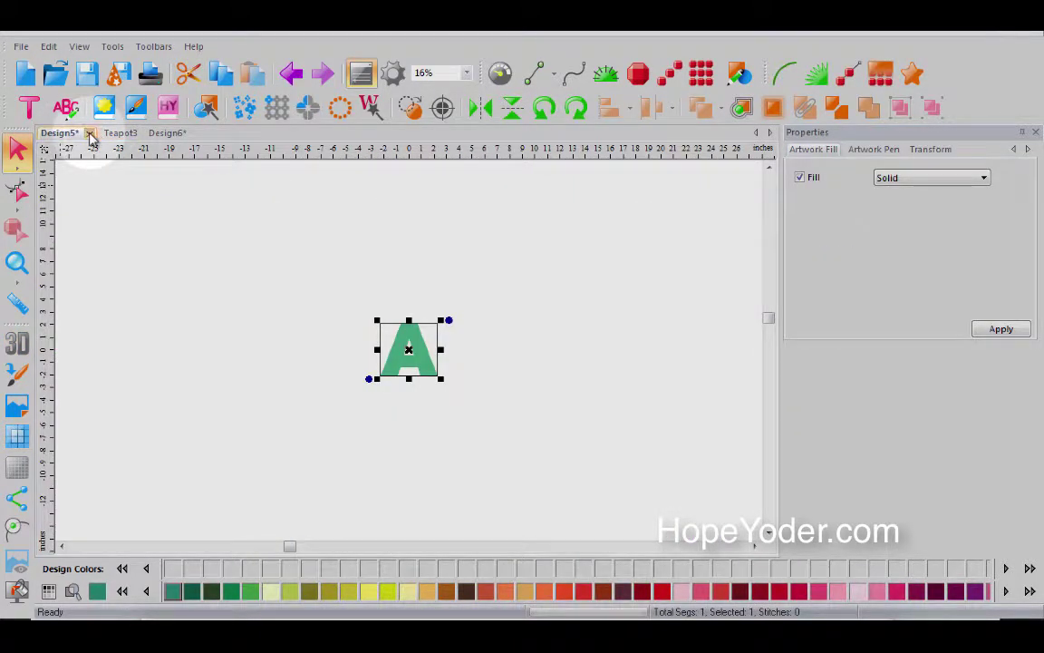
left_click(90, 133)
left_click(529, 363)
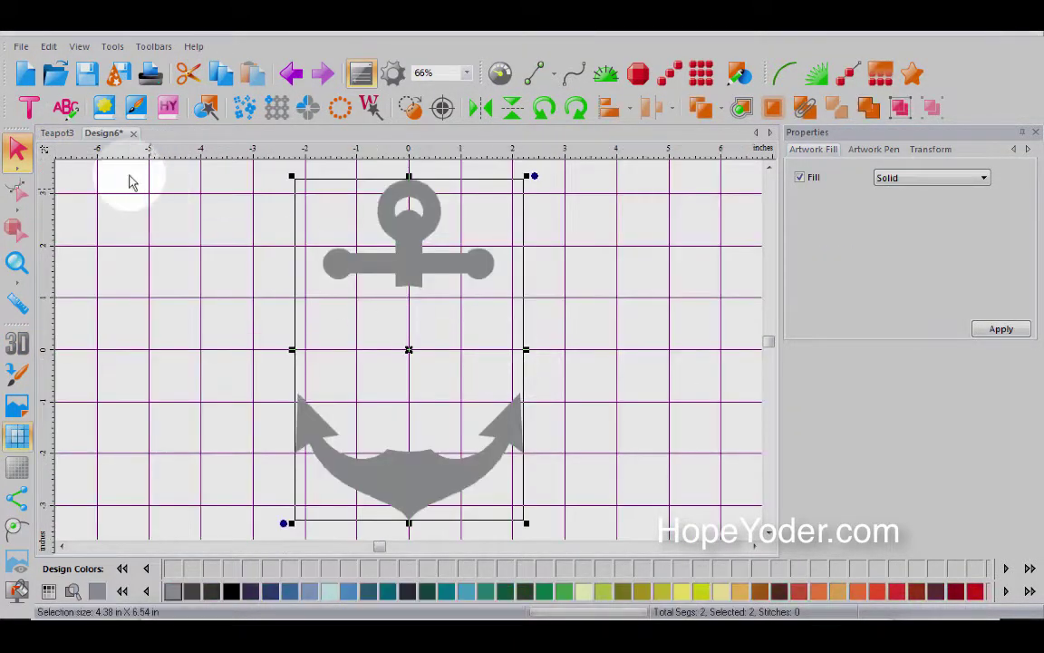
Start a new Design7 and add the library Duckie shape.
left_click(25, 72)
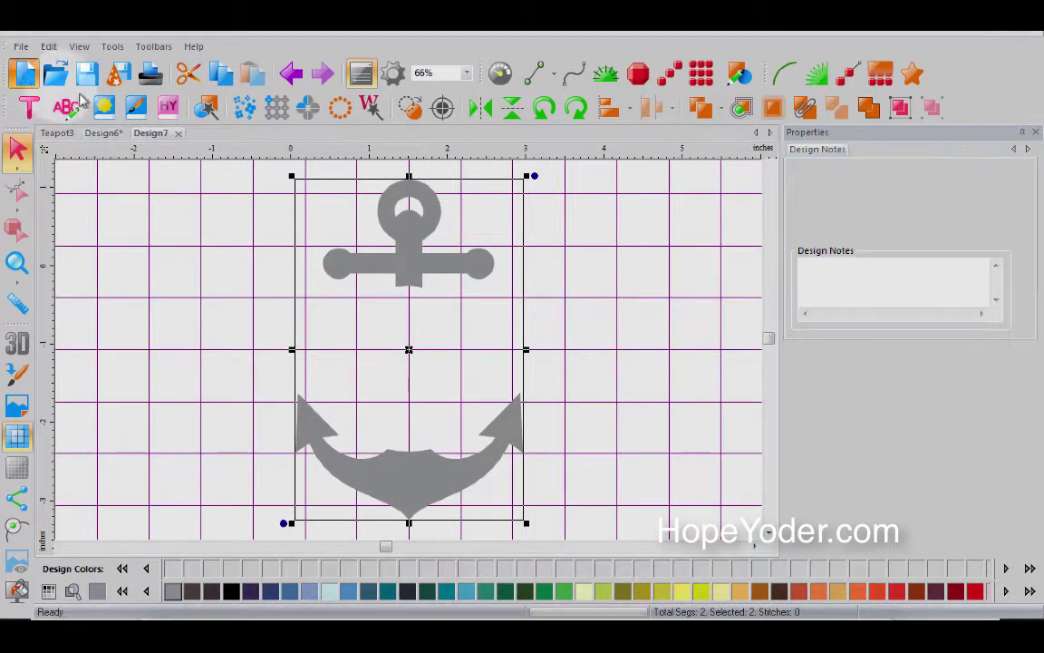
left_click(168, 107)
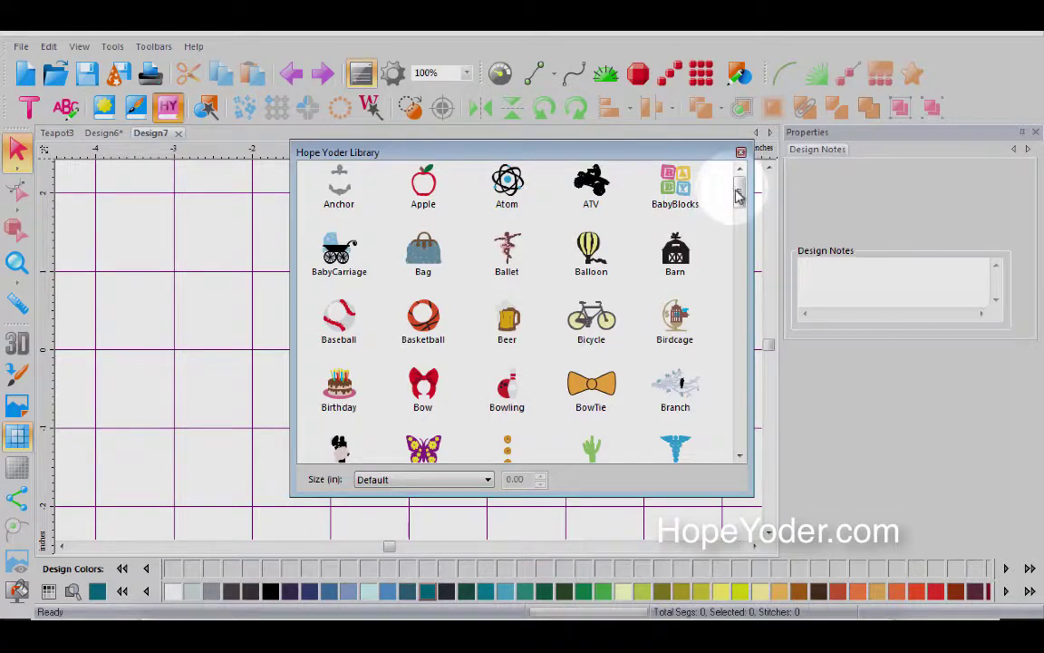
left_click_drag(739, 195, 760, 263)
double_click(670, 352)
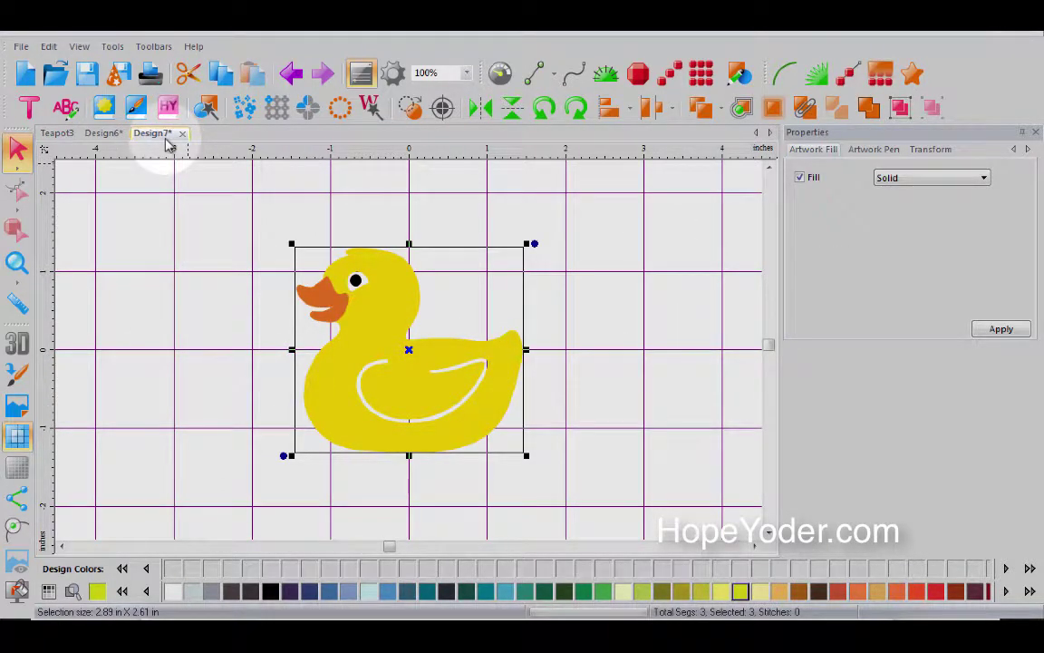
Show the Layers panel in Design7 and copy the whole yellow duck.
left_click(118, 143)
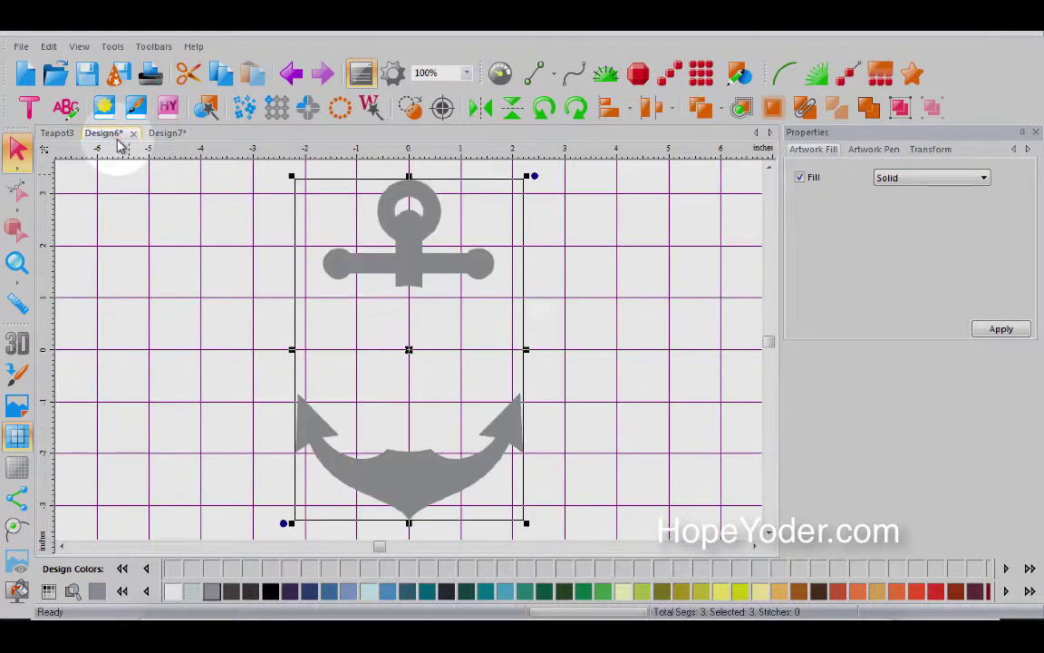
left_click(155, 134)
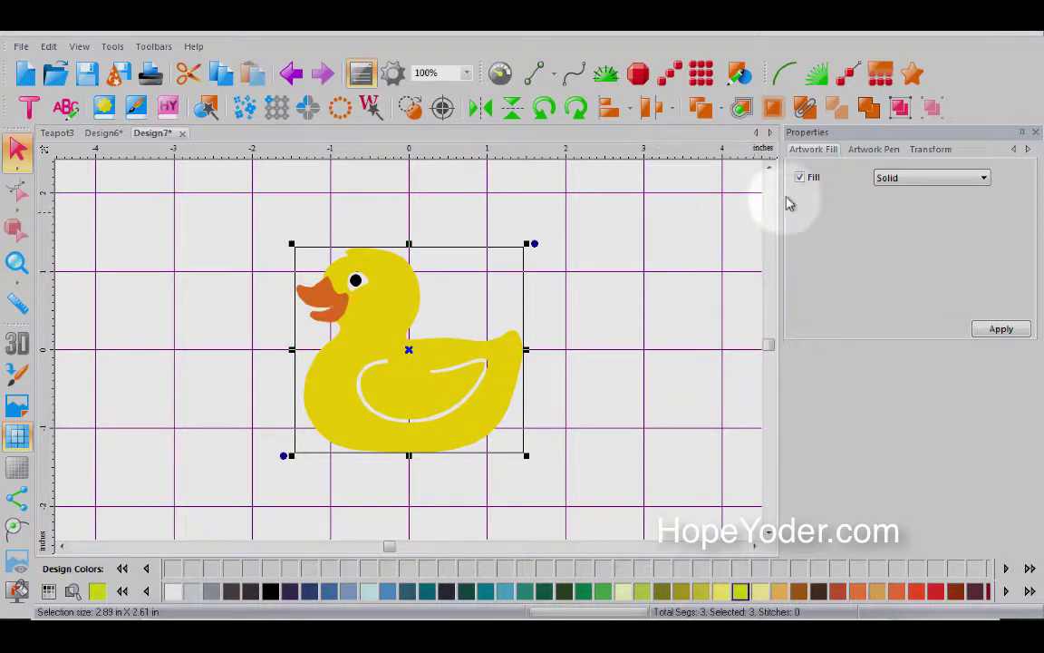
left_click(152, 47)
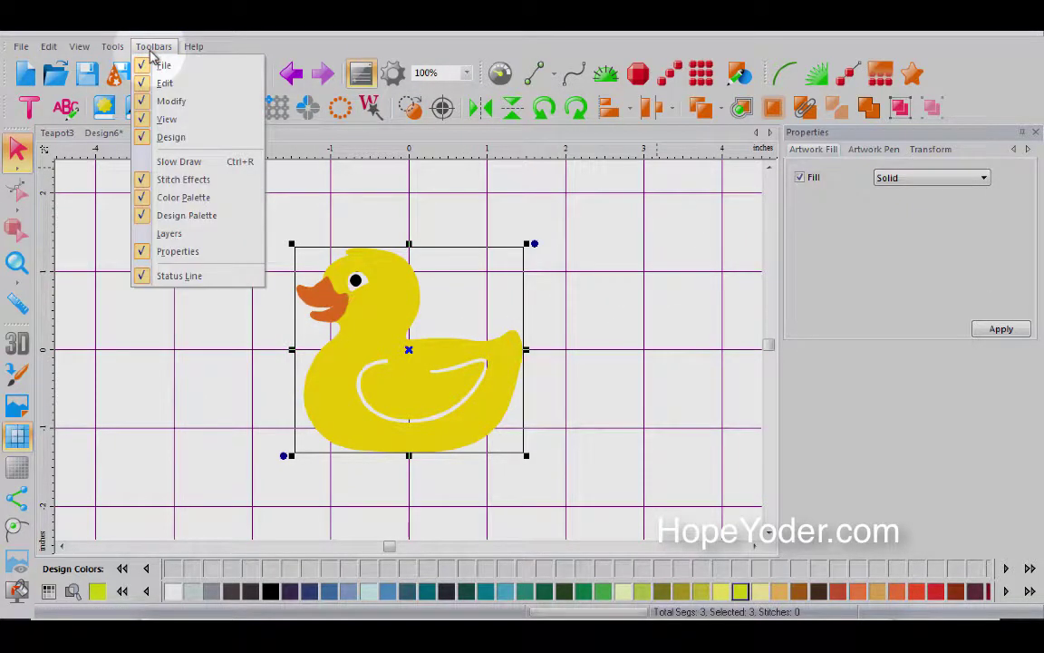
left_click(169, 233)
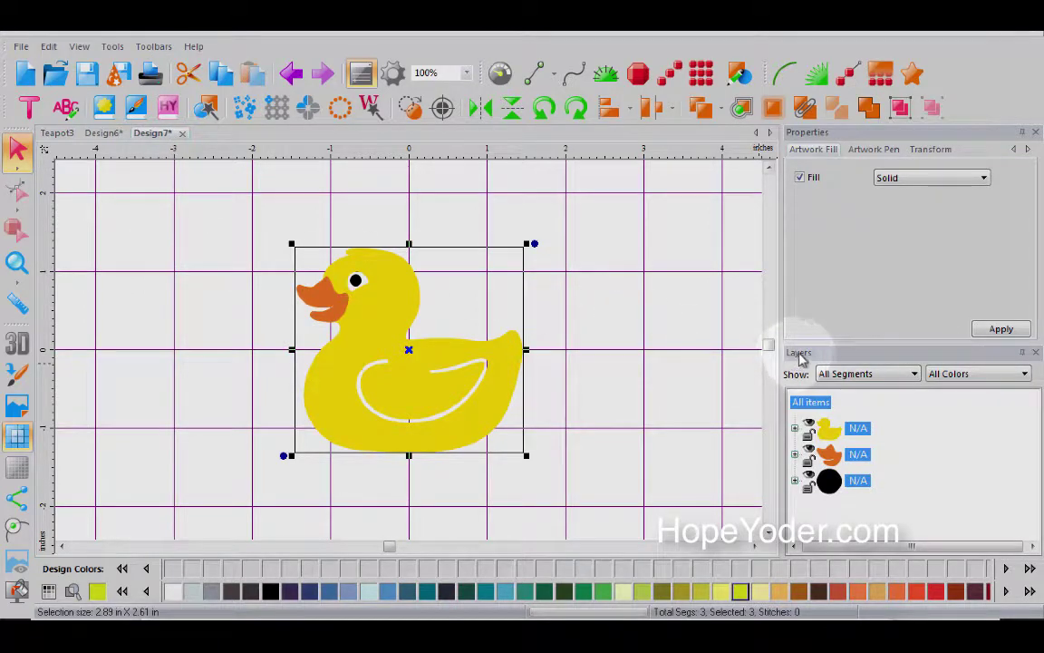
left_click(857, 482)
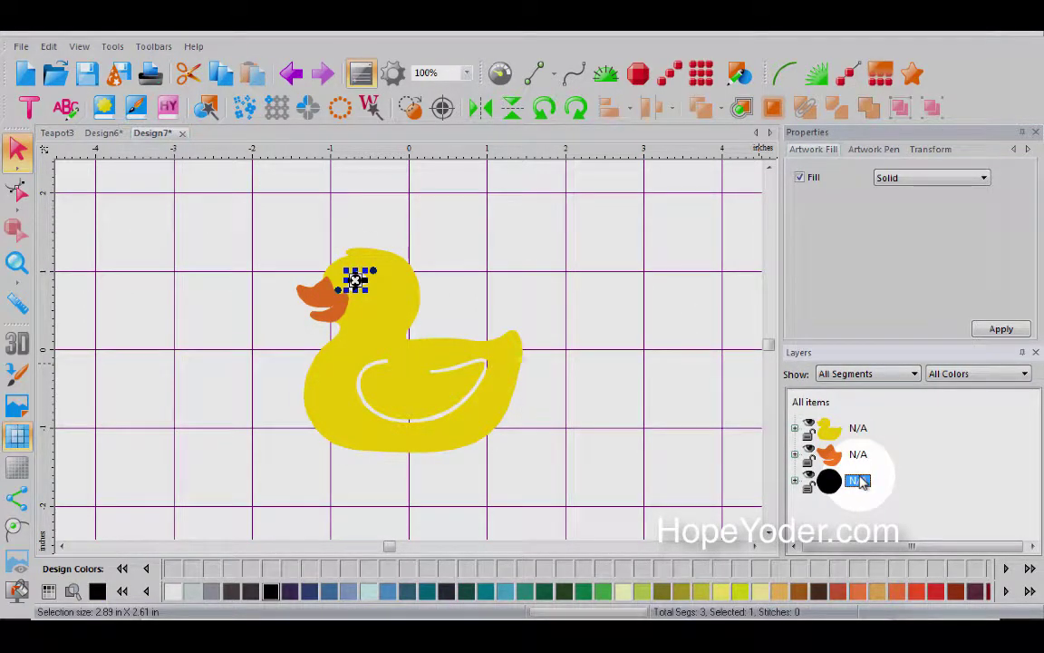
left_click(857, 455)
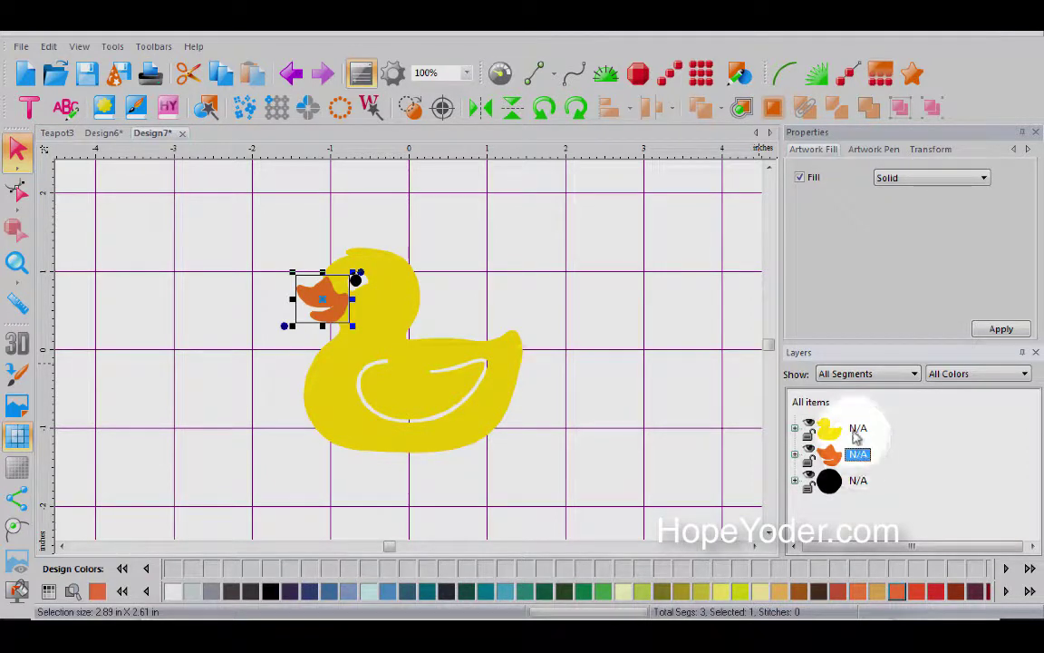
left_click(856, 430)
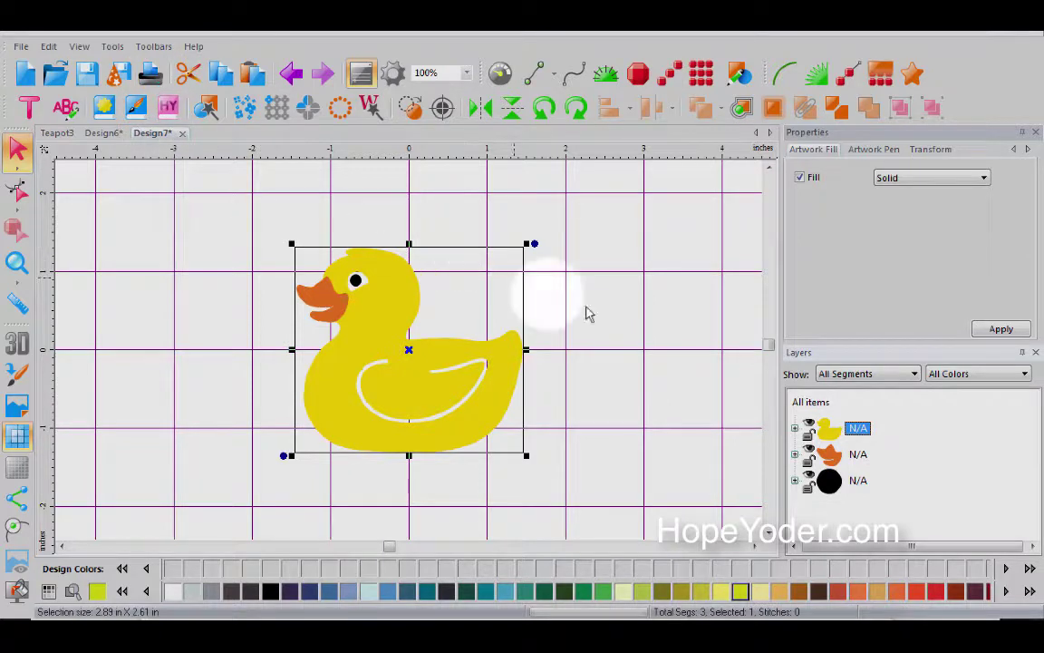
right_click(859, 433)
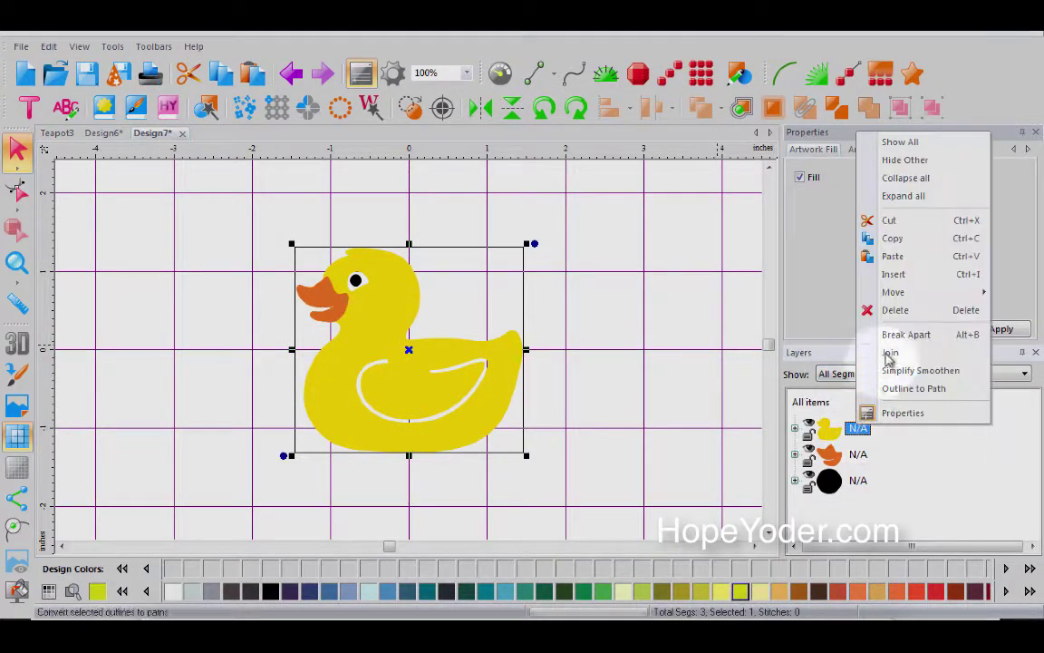
left_click(907, 238)
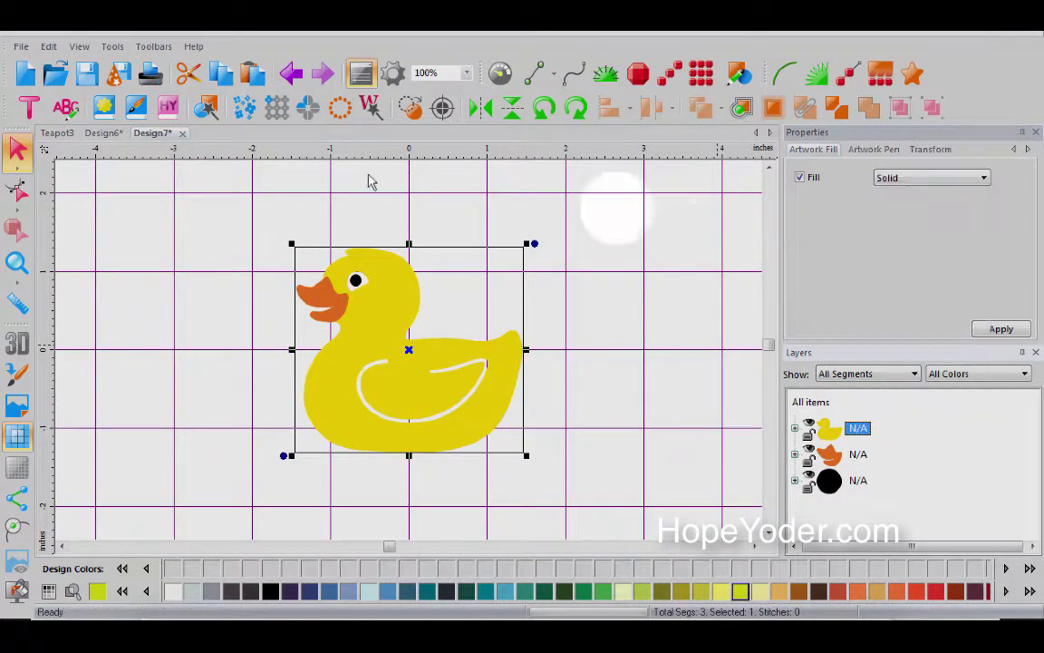
Paste the duck into Design6 and move it over the anchor's middle.
left_click(102, 133)
key("ctrl+v")
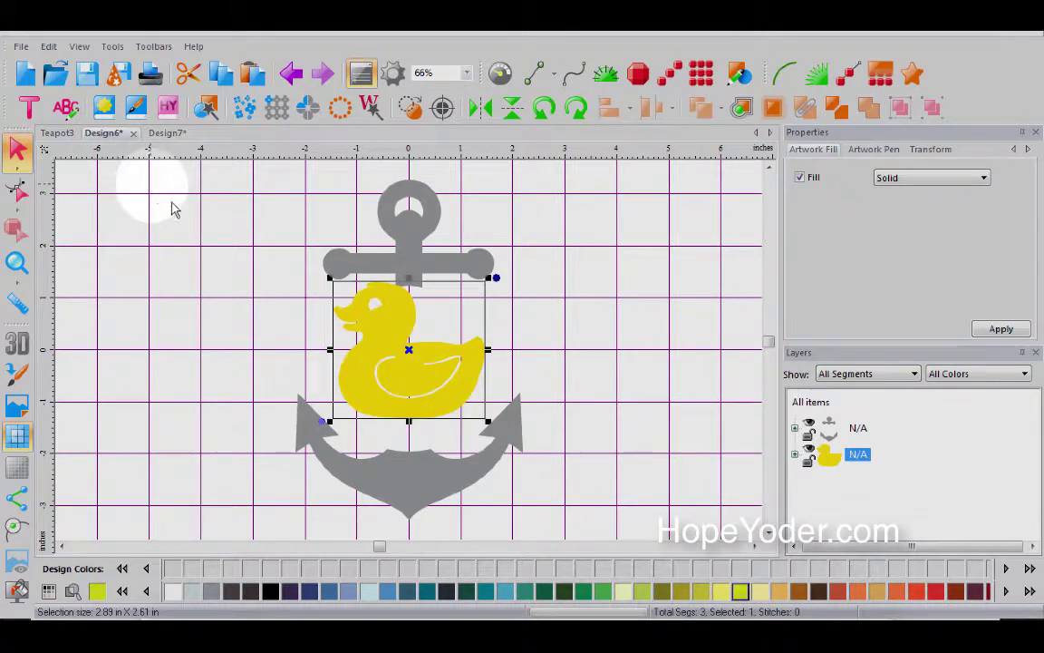
left_click_drag(412, 400, 437, 418)
left_click(618, 344)
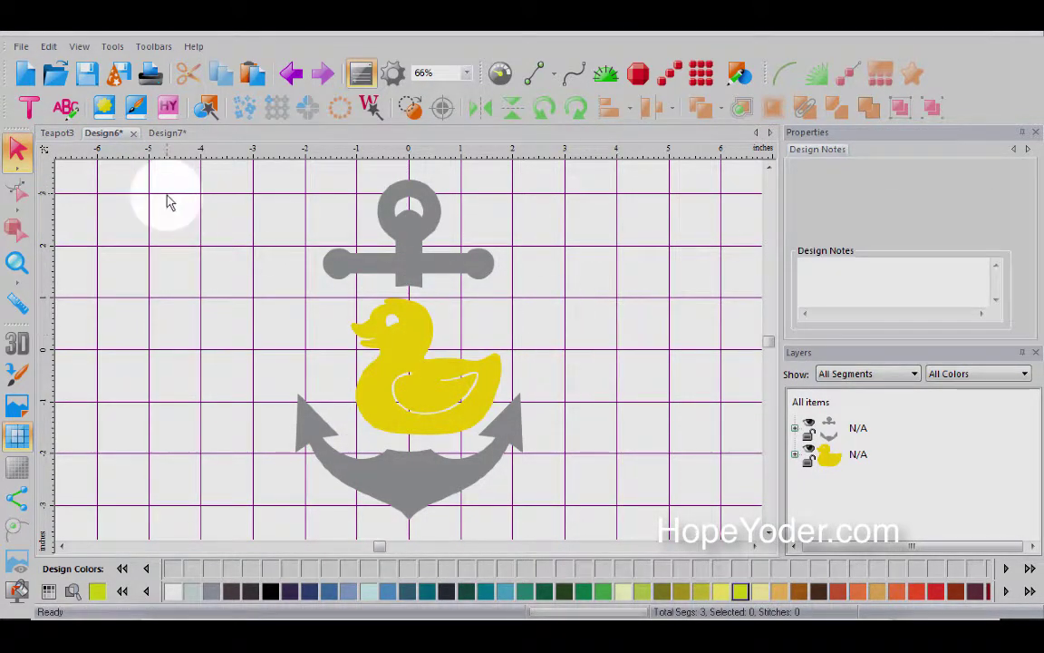
left_click(169, 134)
Show Design6's anchor and duck on the Brother 12x24 in cutting mat with the grid hidden.
left_click(62, 134)
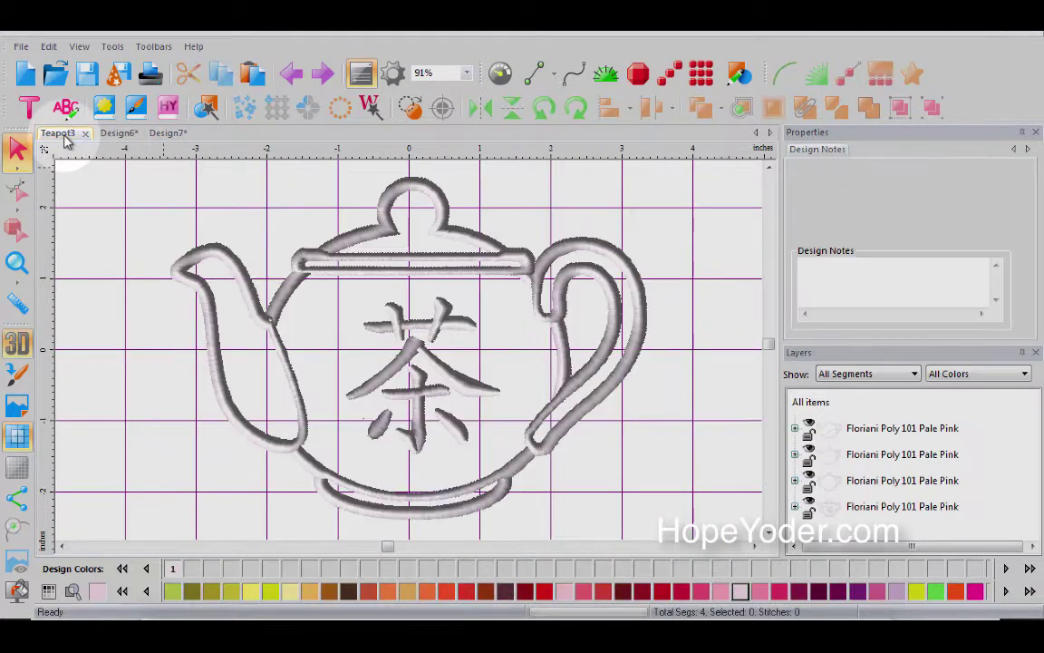
left_click(111, 134)
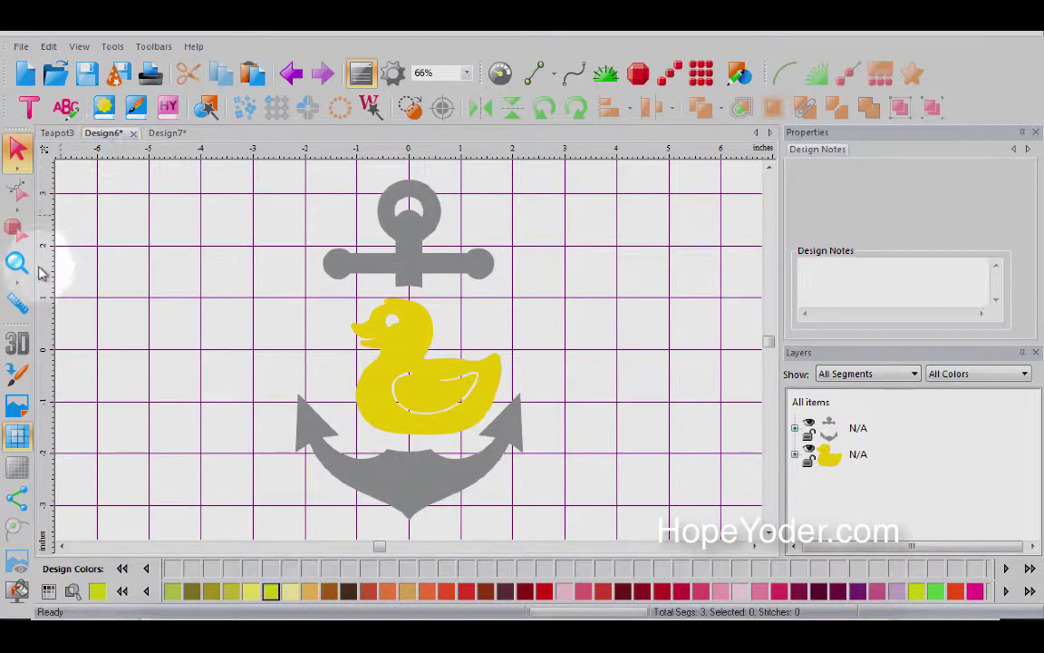
left_click(18, 438)
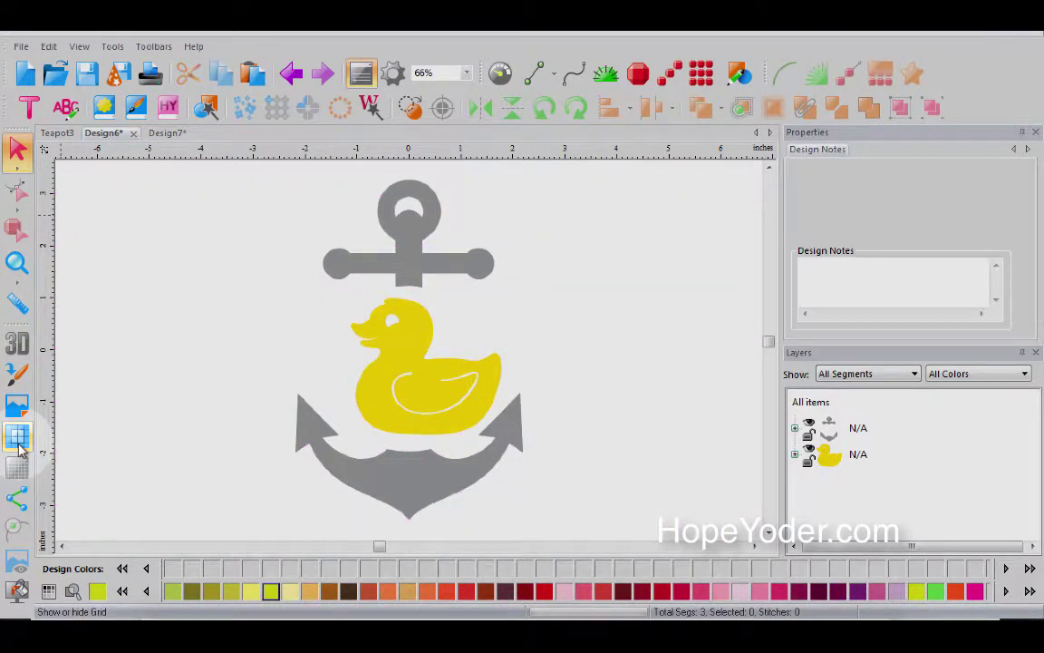
left_click(18, 438)
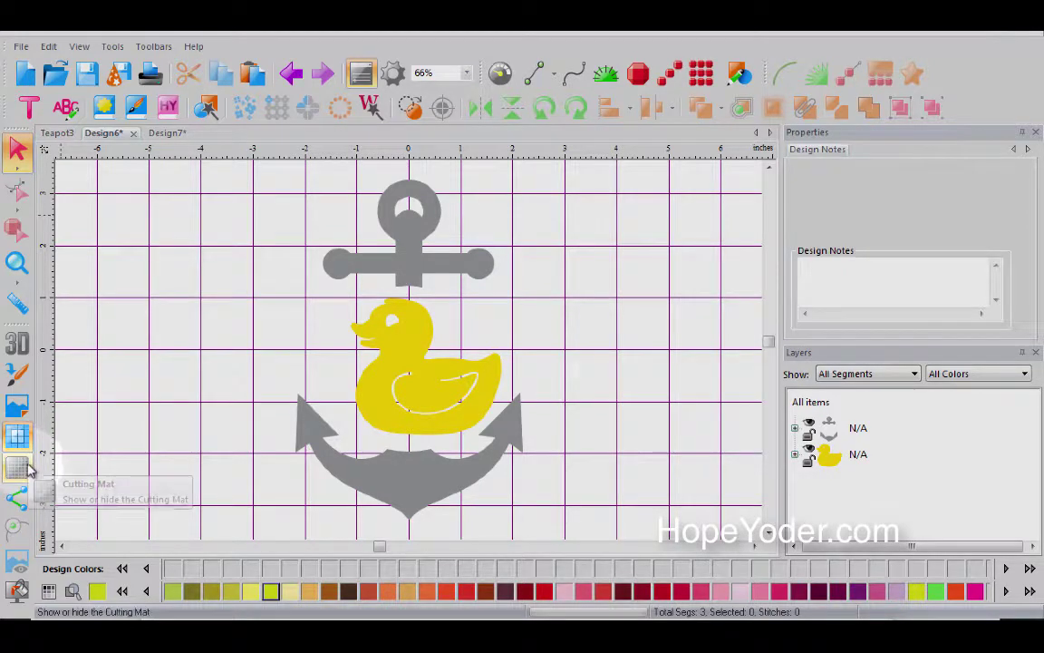
left_click(18, 468)
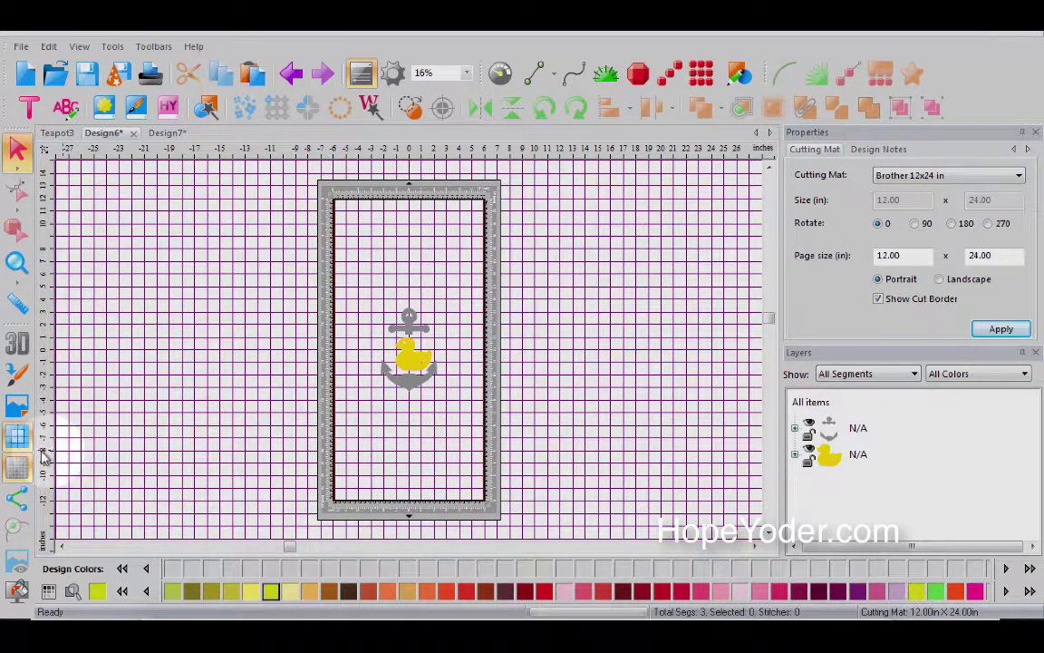
left_click(19, 439)
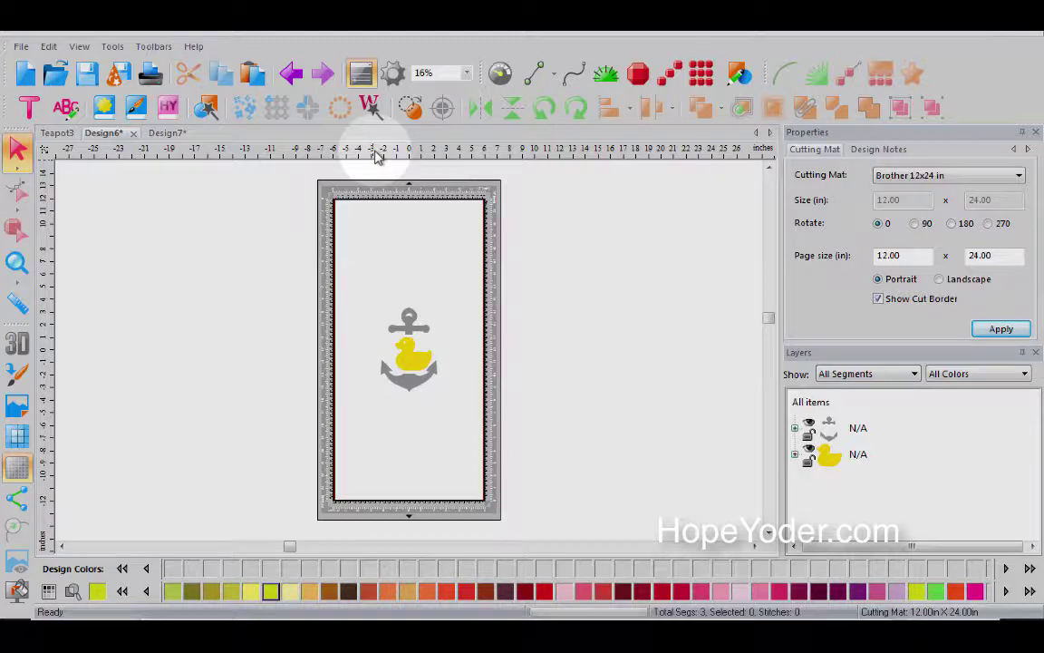
right_click(377, 157)
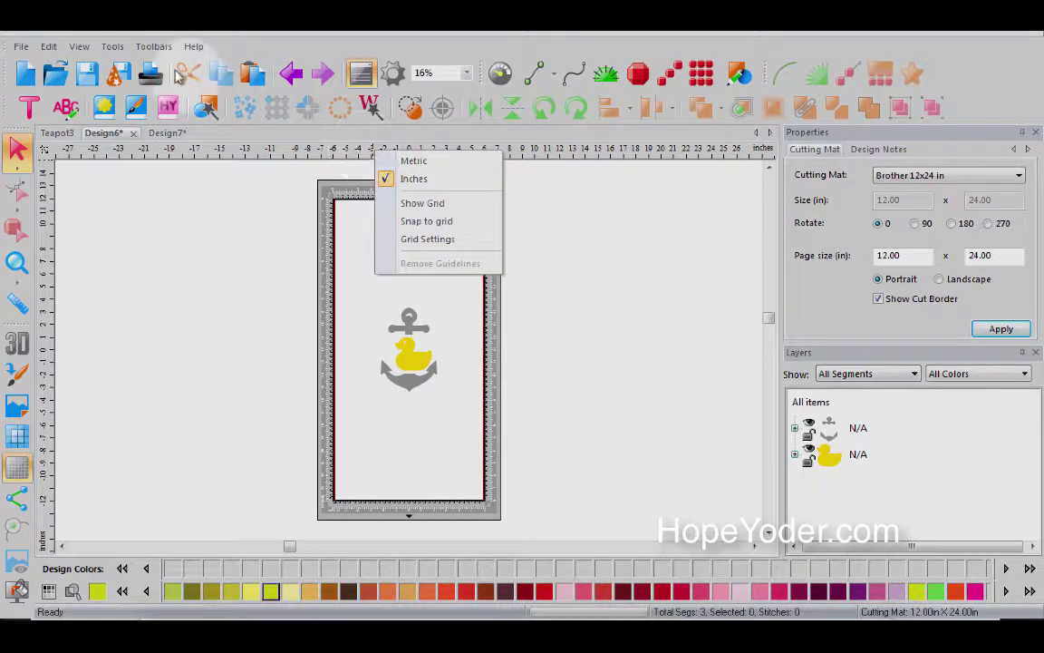
left_click(112, 46)
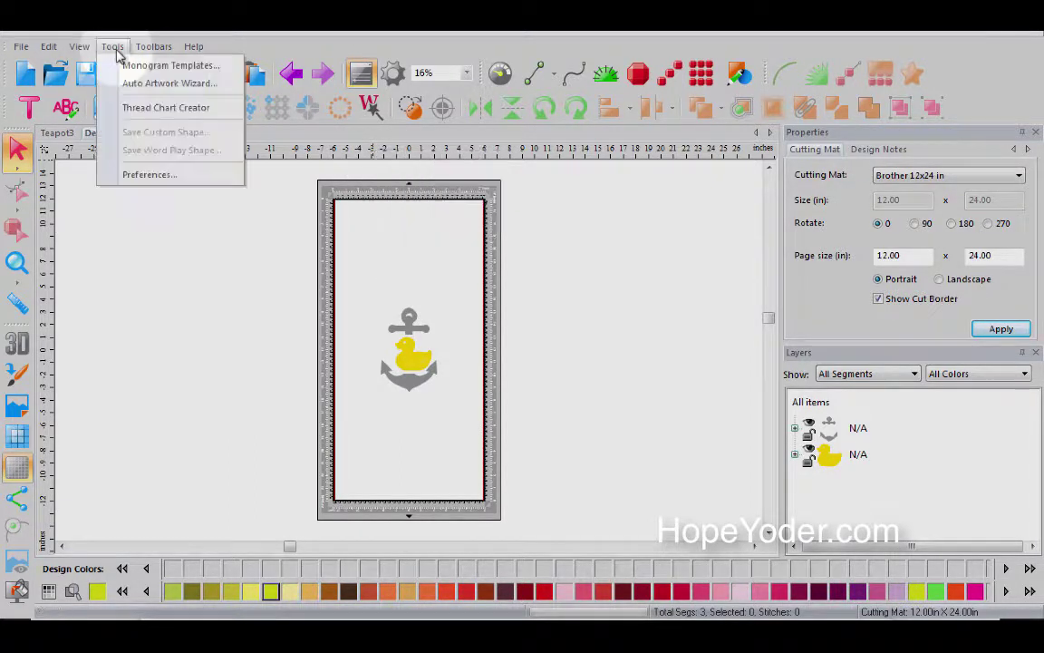
left_click(150, 175)
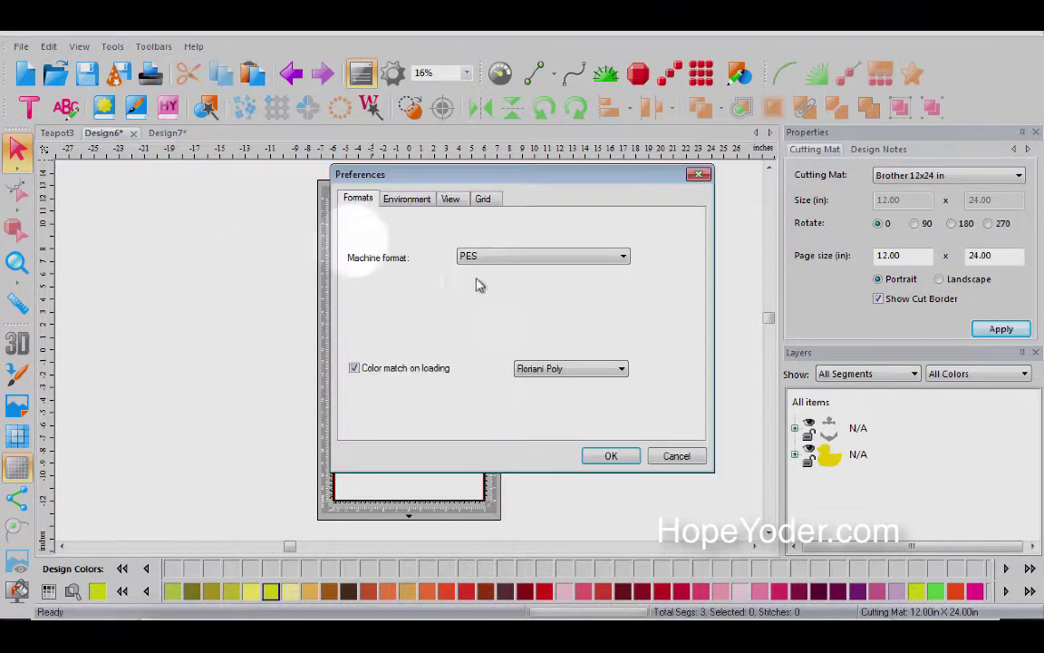
left_click(699, 175)
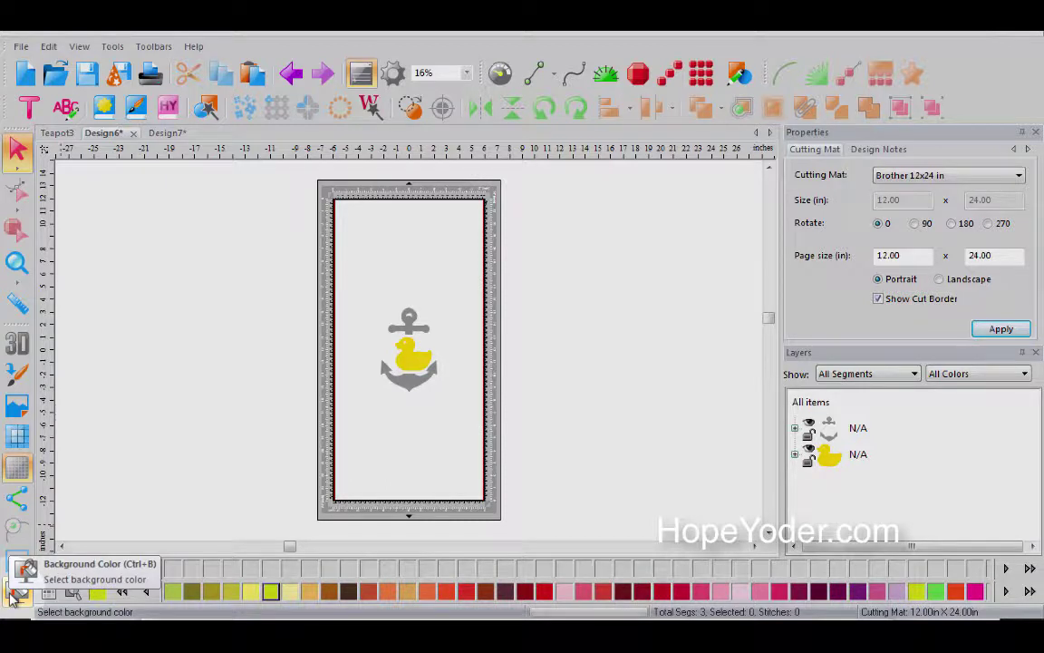
Hide Design6's cutting mat and set its background colour to the pink basic colour.
left_click(13, 594)
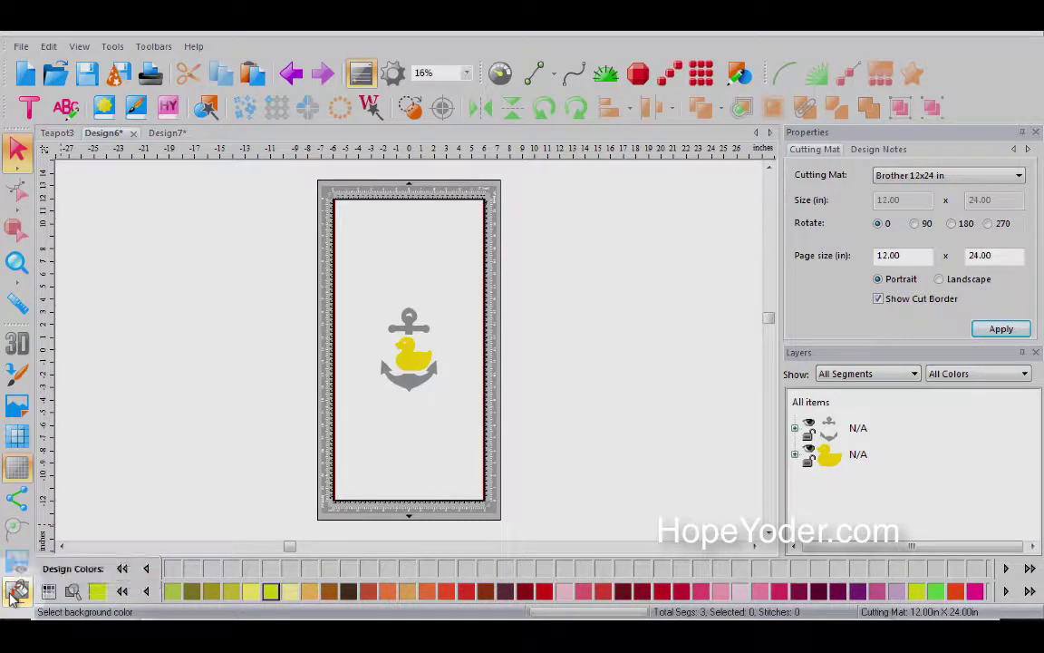
left_click(14, 478)
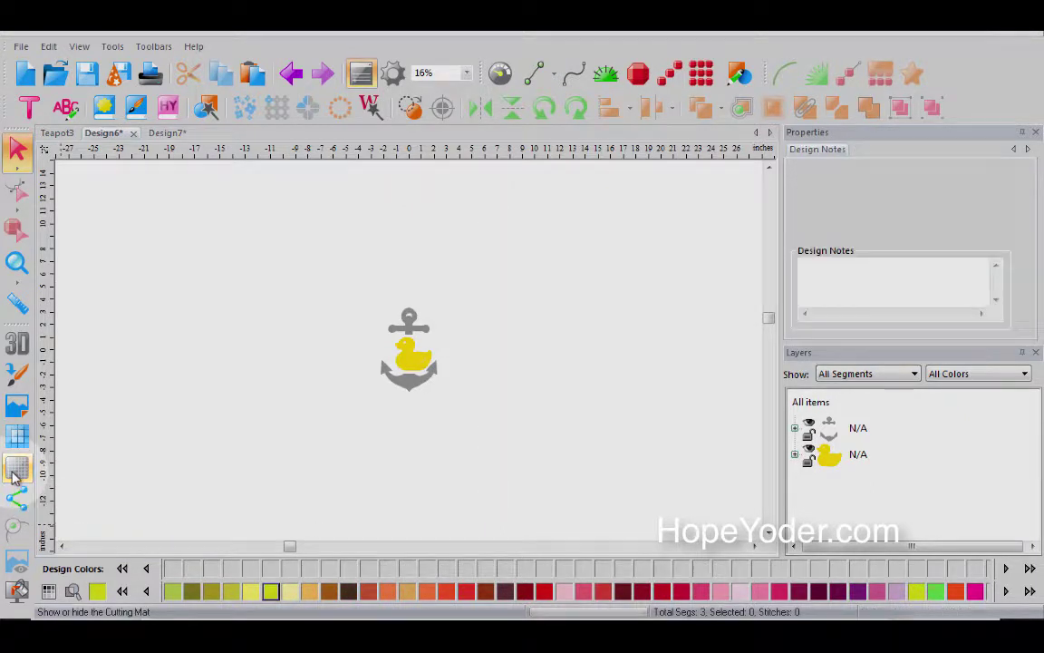
left_click(19, 592)
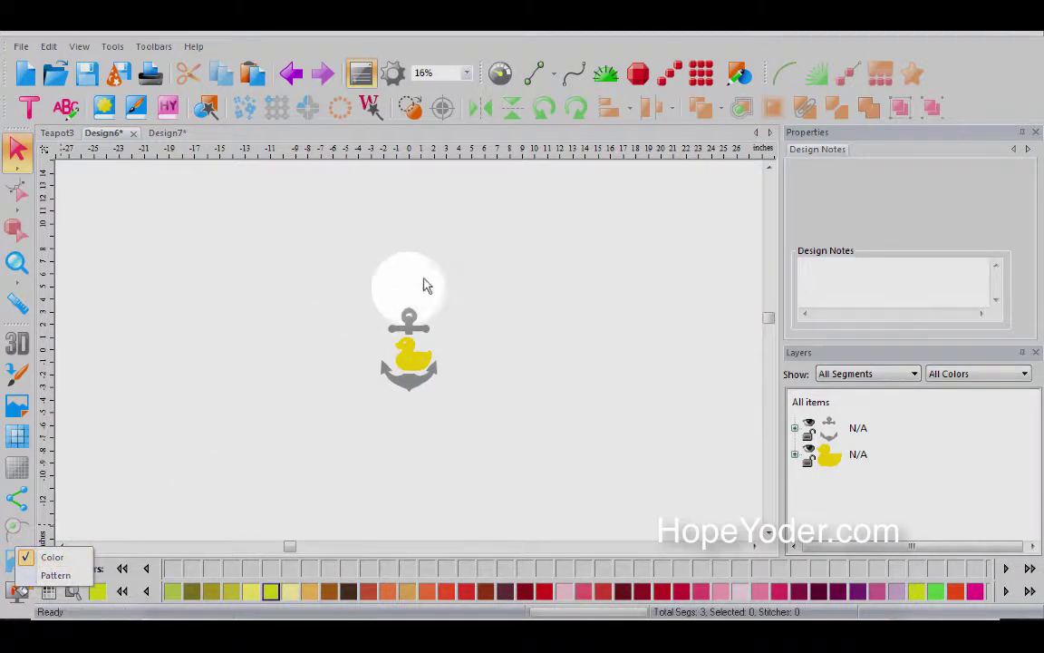
left_click(60, 560)
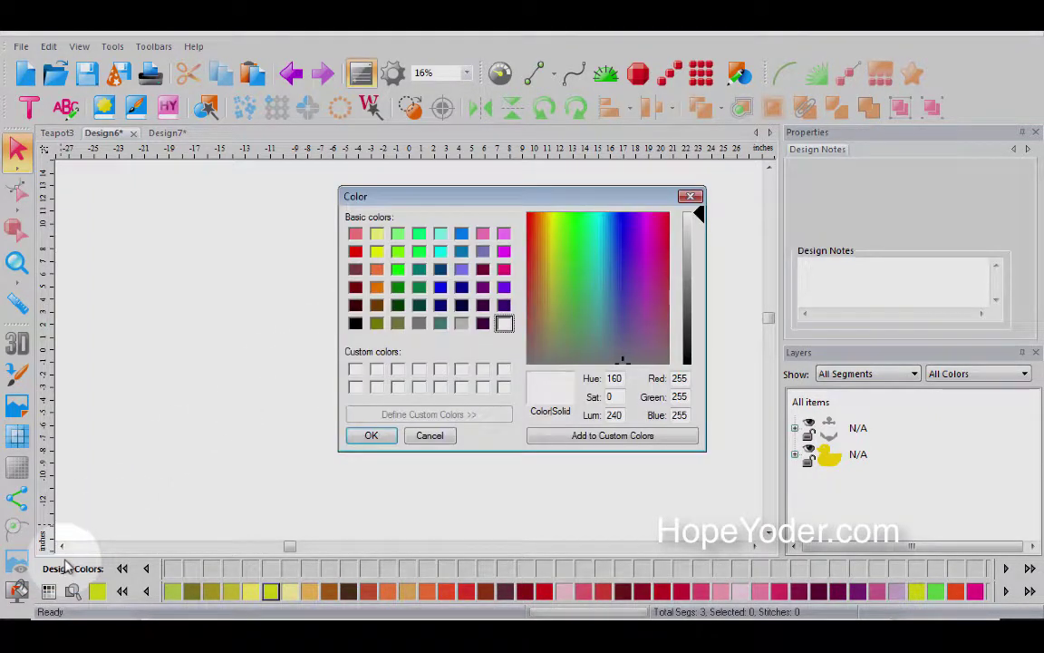
left_click(482, 233)
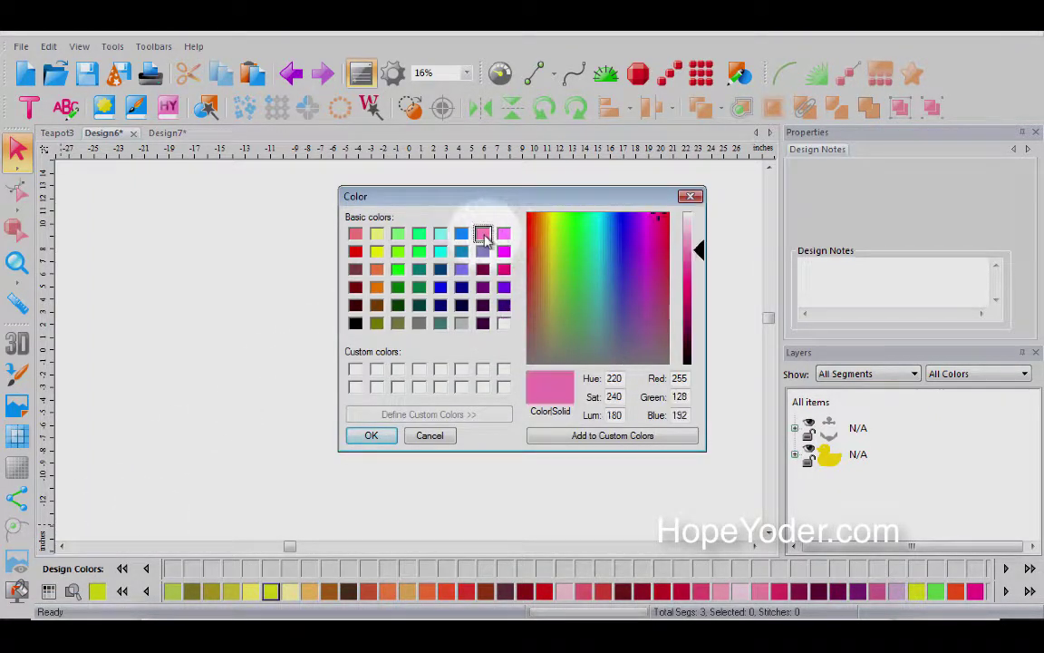
left_click(371, 436)
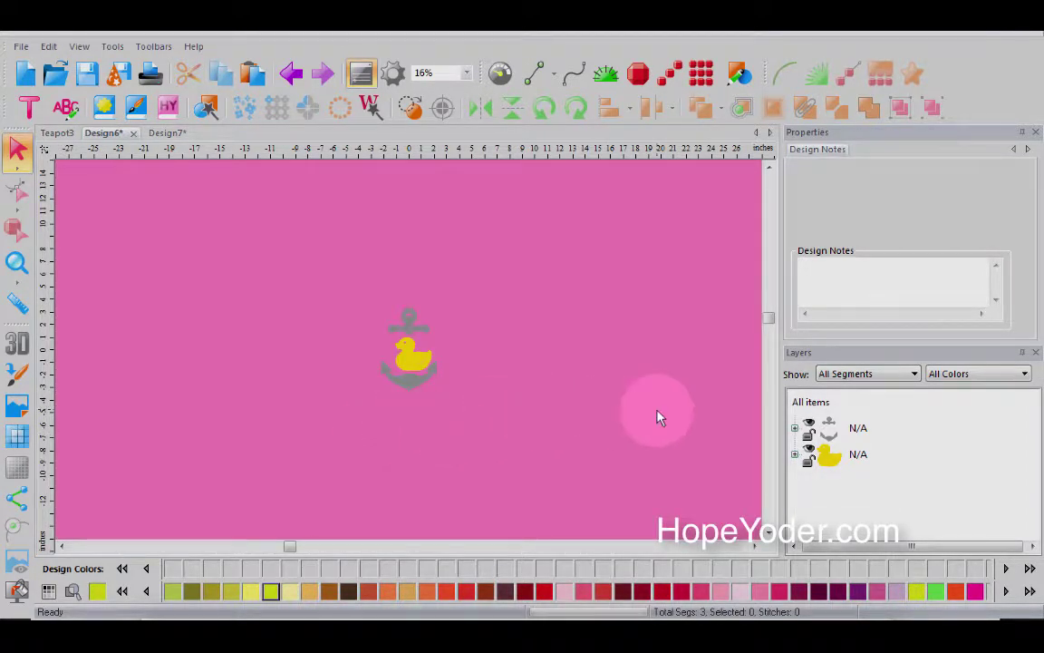
left_click(16, 265)
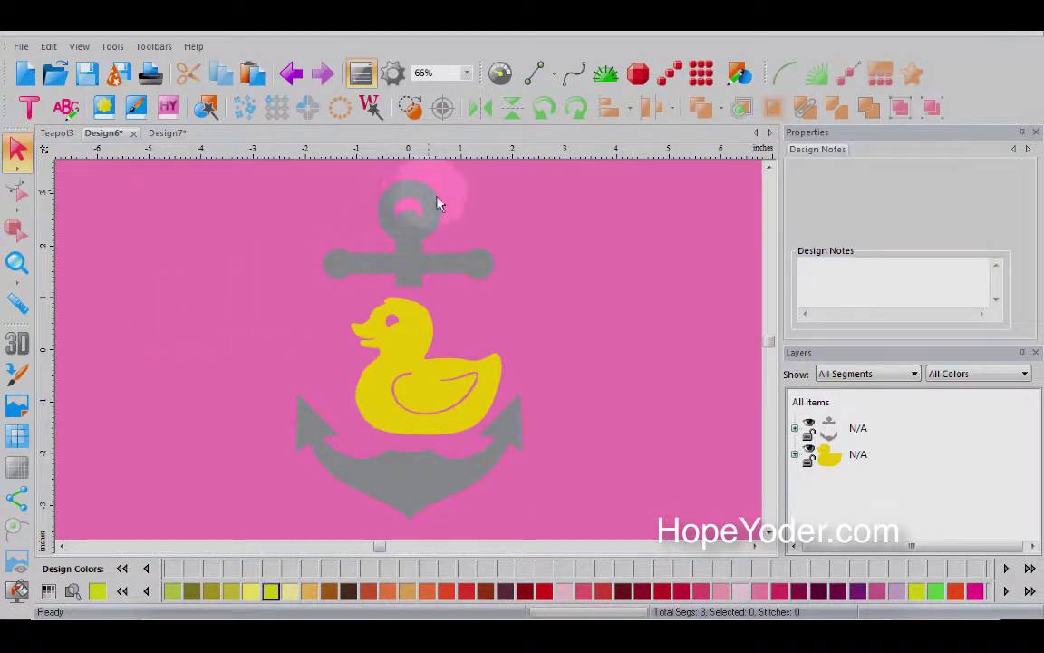
Turn on 3D stitch drawing for all of Design6's items.
left_click(19, 343)
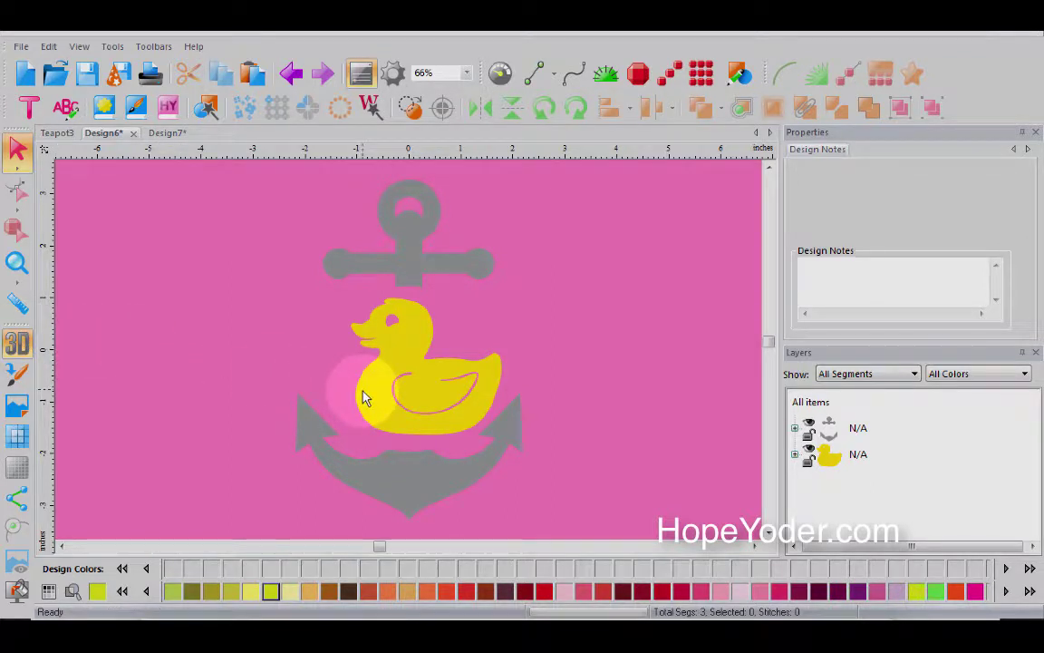
left_click(20, 342)
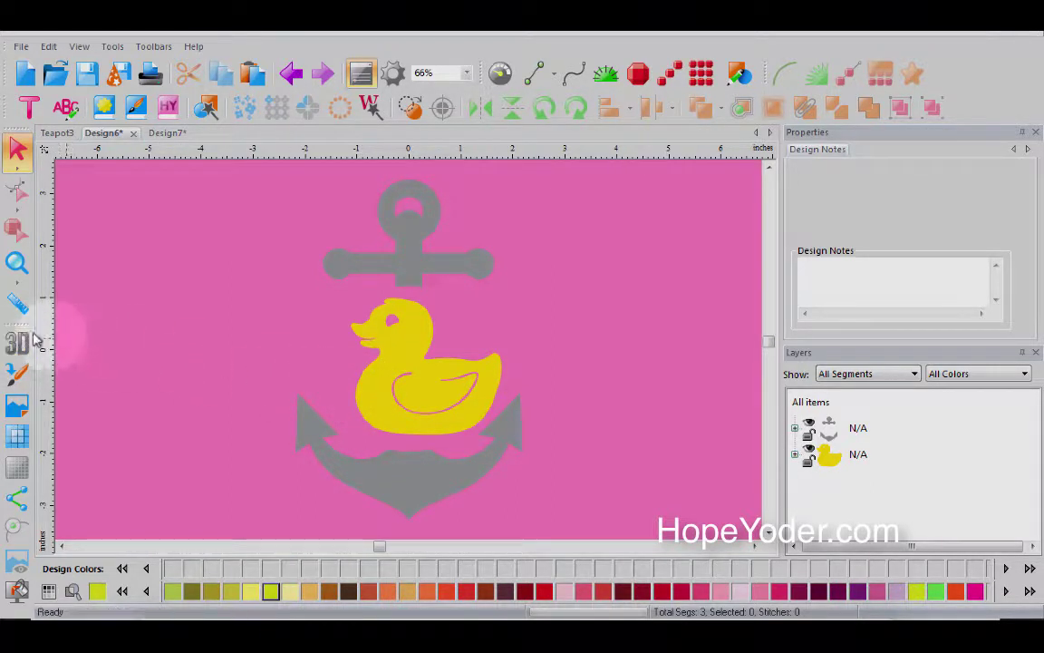
left_click(810, 401)
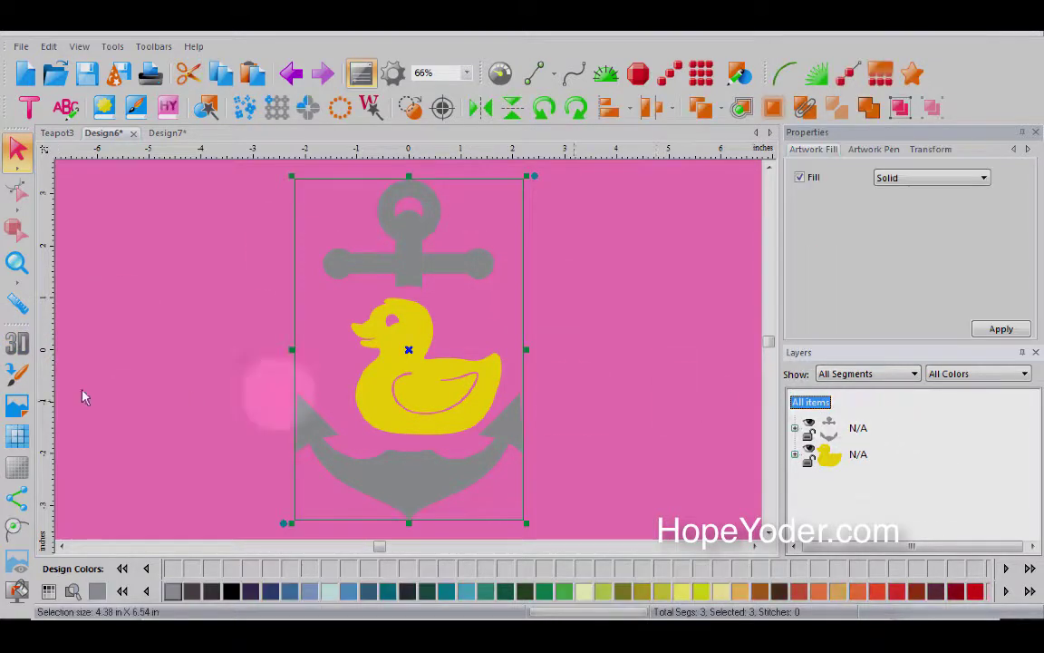
left_click(20, 343)
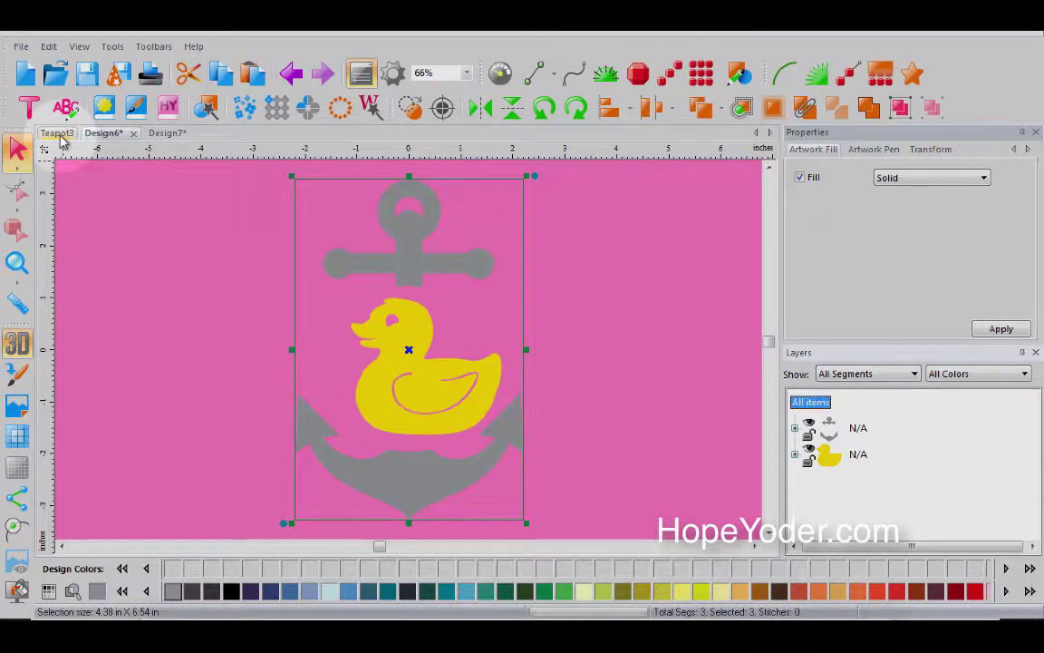
Expand the anchor and duck layers, then switch to the Teapot3 design.
left_click(795, 427)
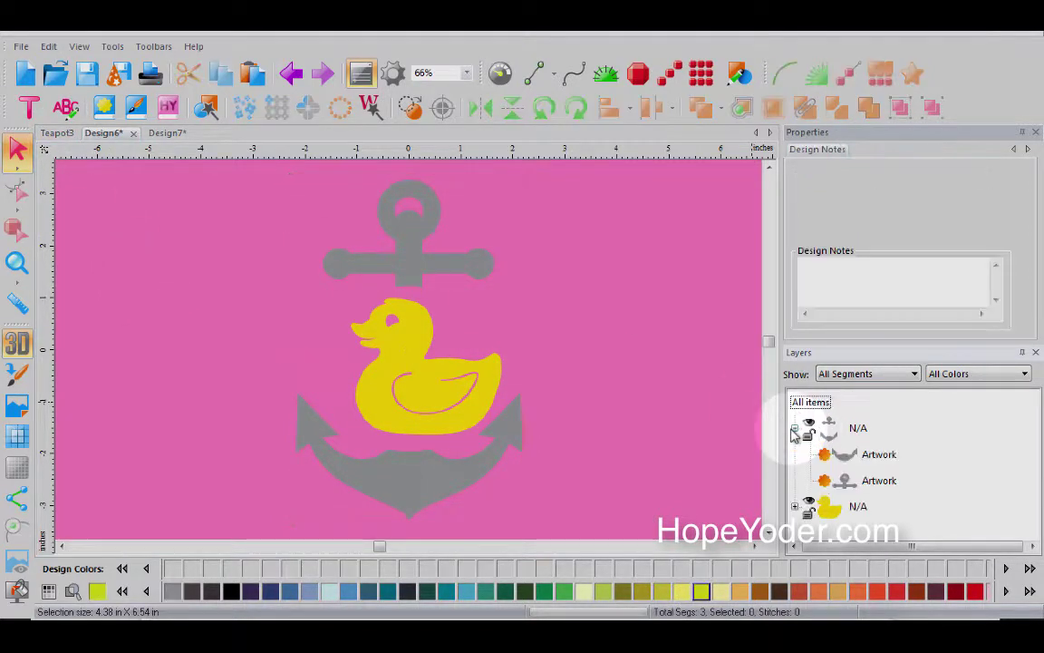
left_click(795, 506)
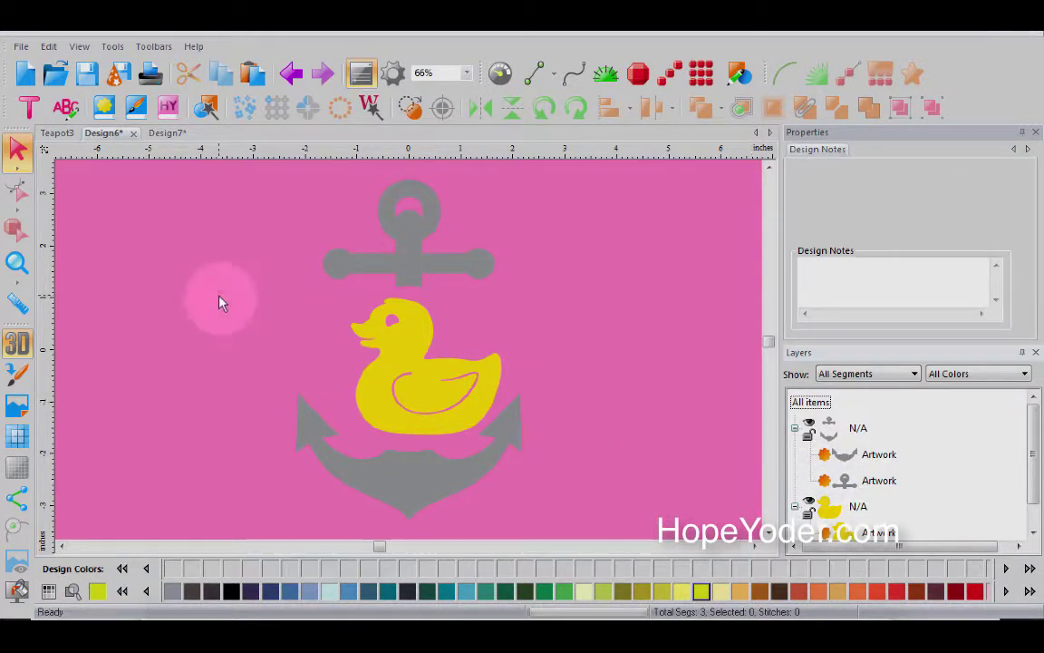
left_click(62, 132)
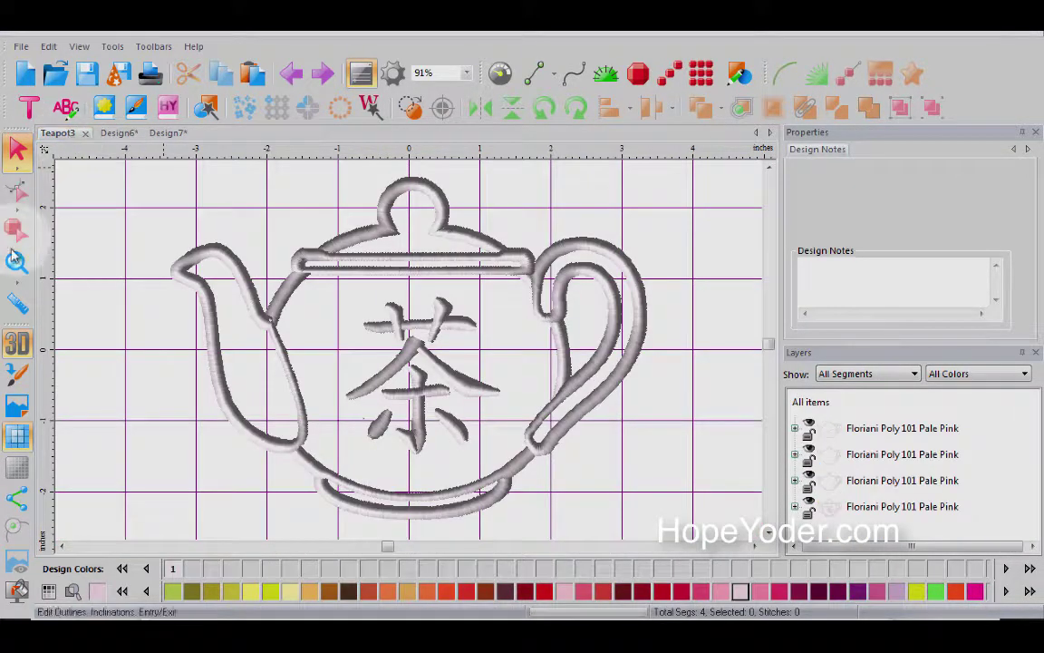
Hide the grid and recolour the teapot's last thread layer to 694 Viking Purple.
left_click(17, 435)
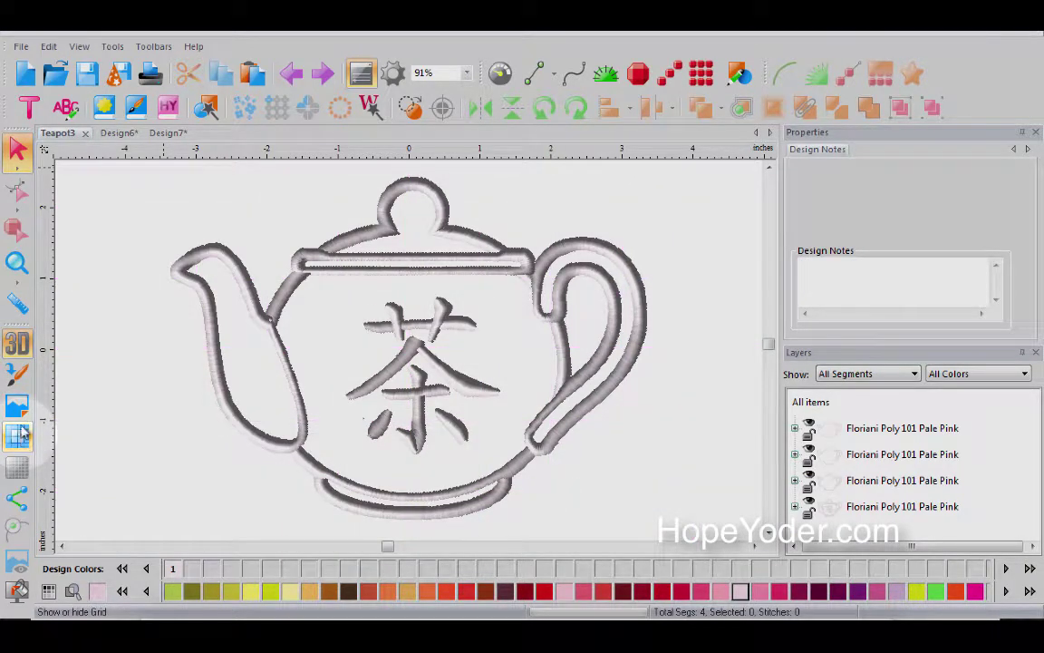
left_click(17, 343)
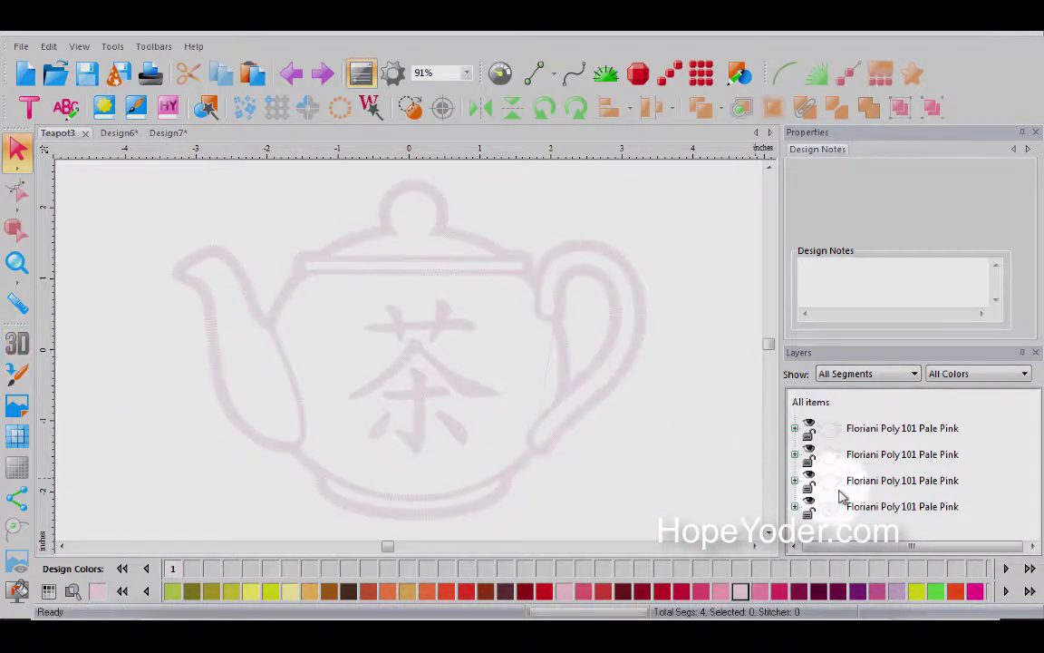
left_click(866, 508)
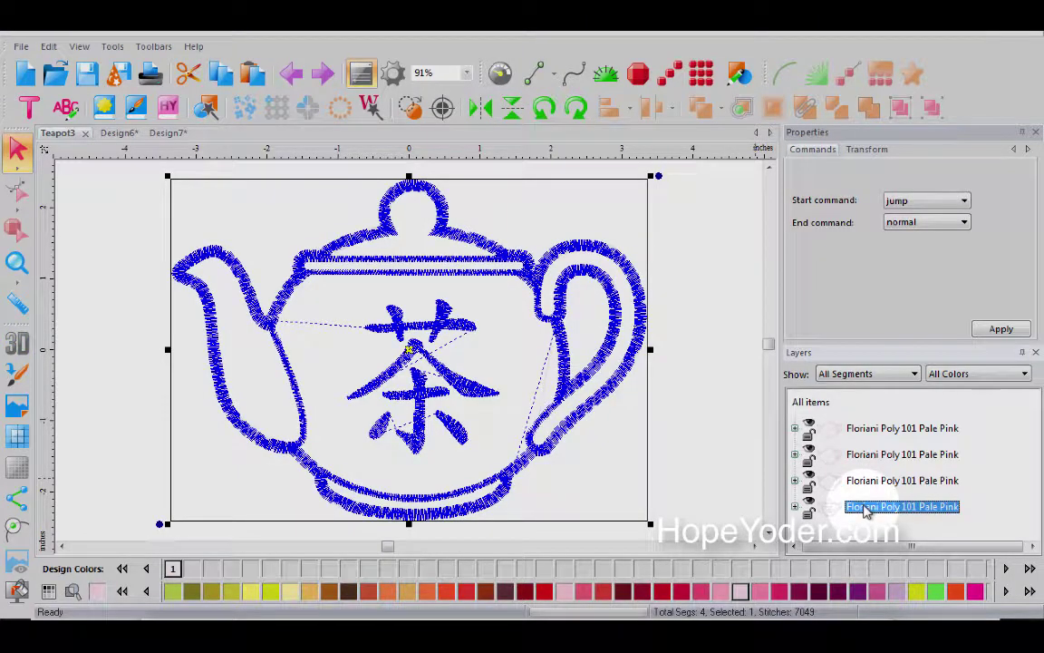
left_click(857, 590)
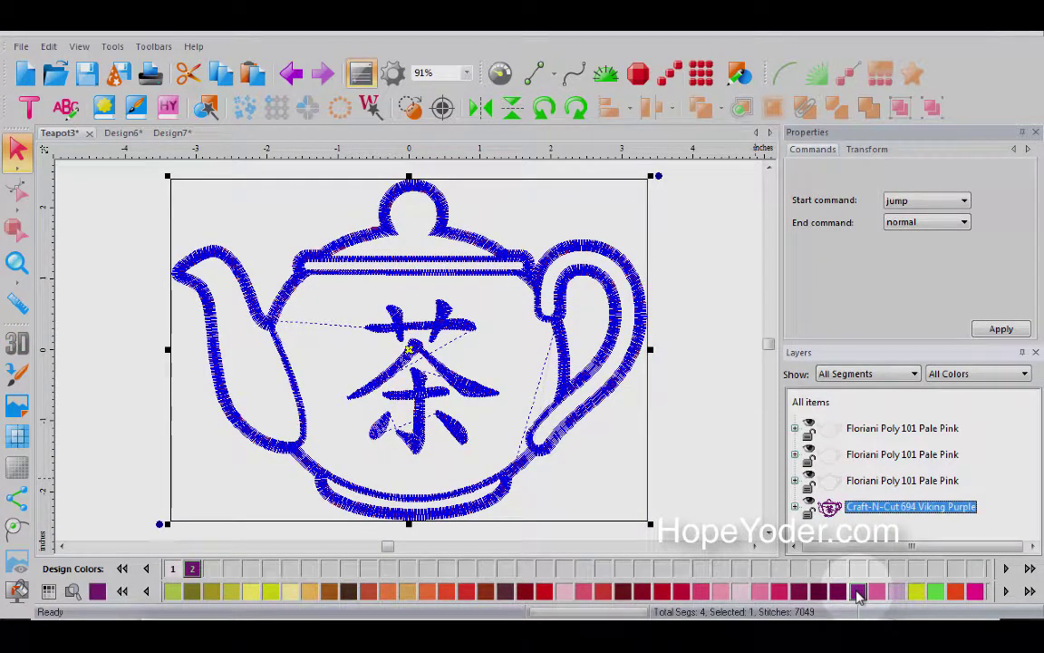
left_click(743, 496)
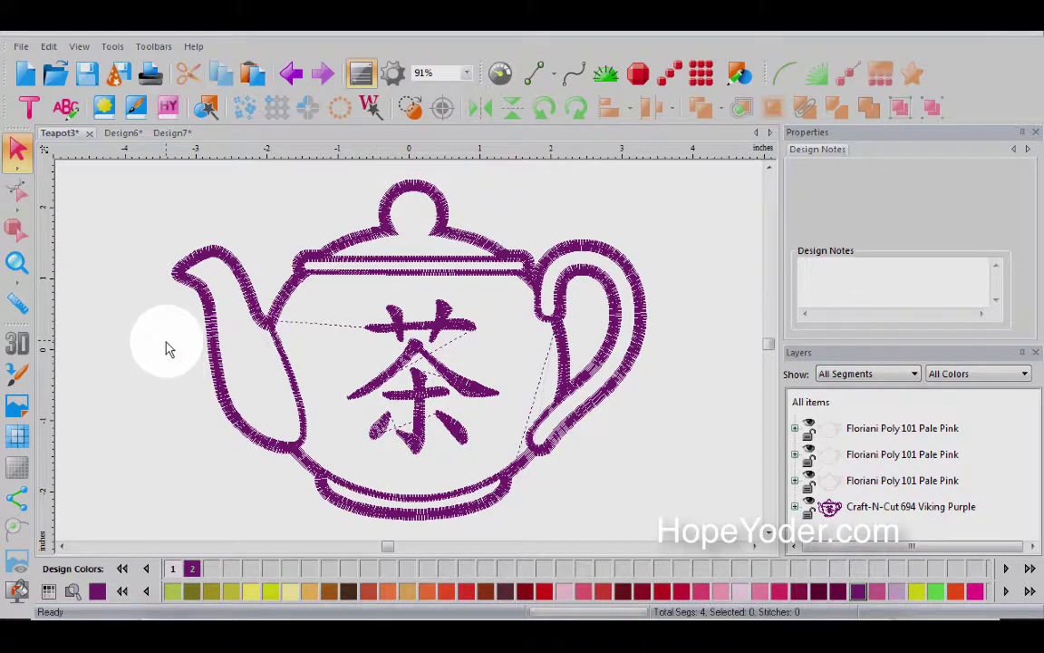
Turn 3D stitch rendering back on for the whole teapot design.
left_click(811, 403)
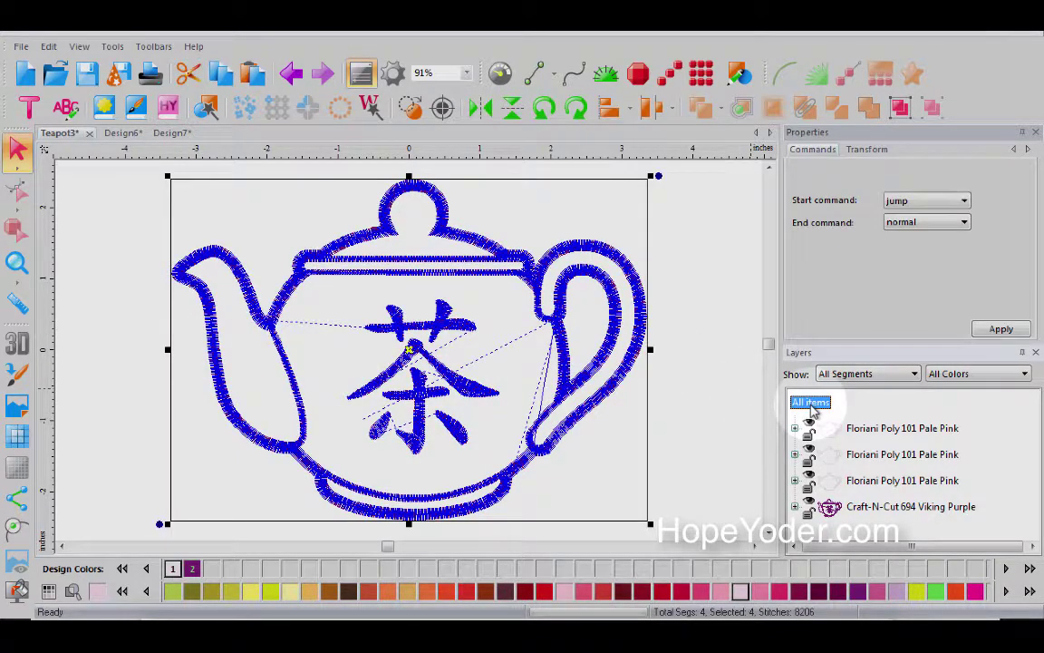
left_click(20, 348)
left_click(107, 313)
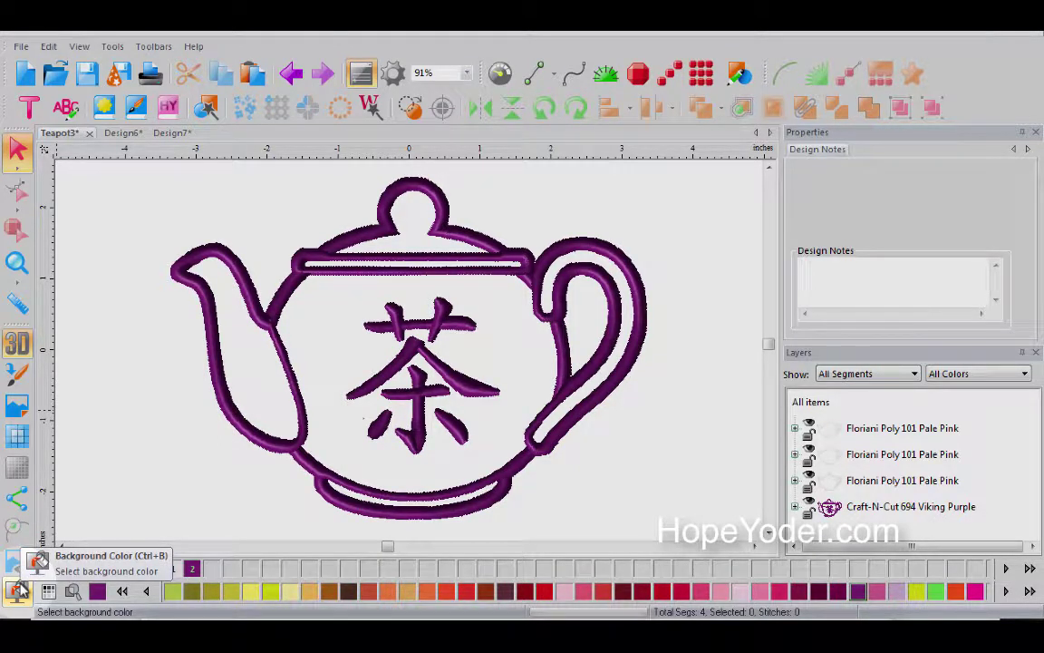
Set Teapot3's background to the AF_Silver Glitter pattern from Fill Patterns.
left_click(20, 590)
left_click(57, 571)
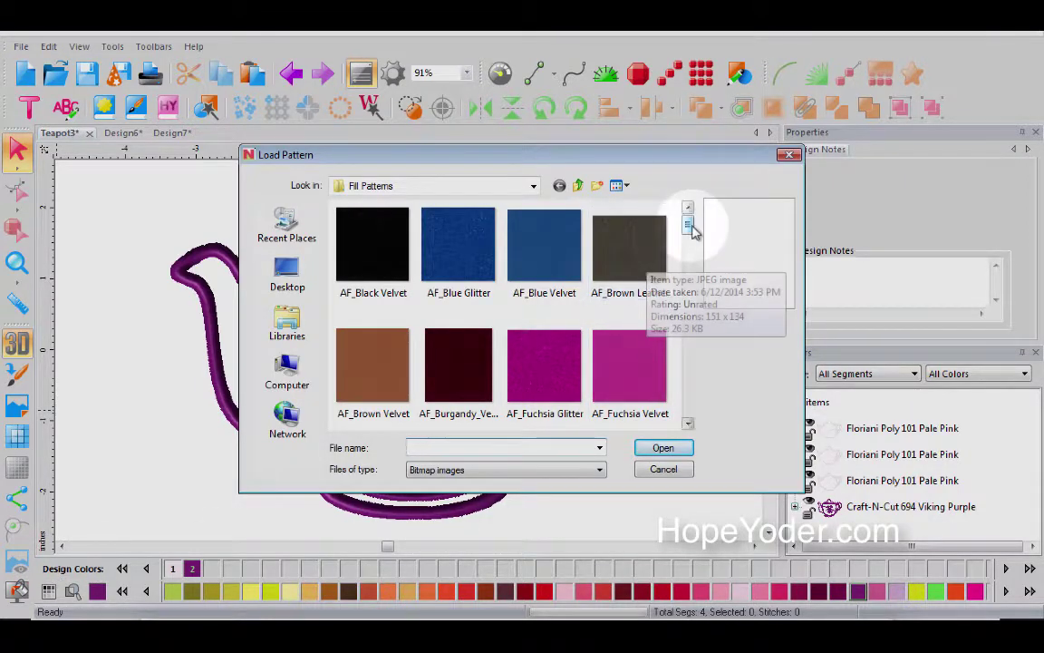
left_click(533, 186)
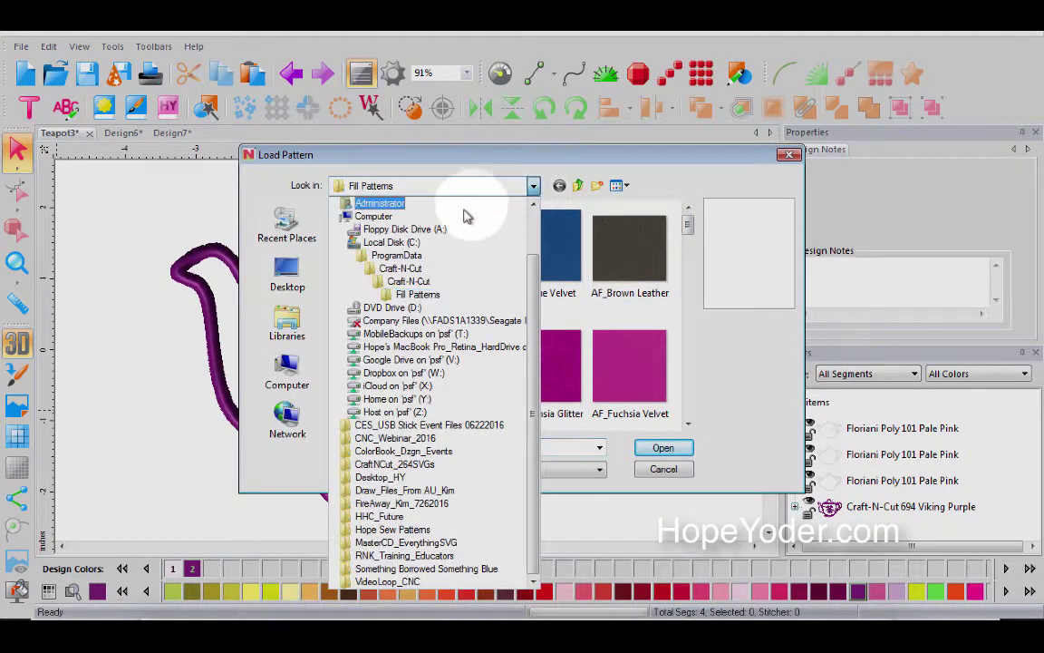
left_click(418, 295)
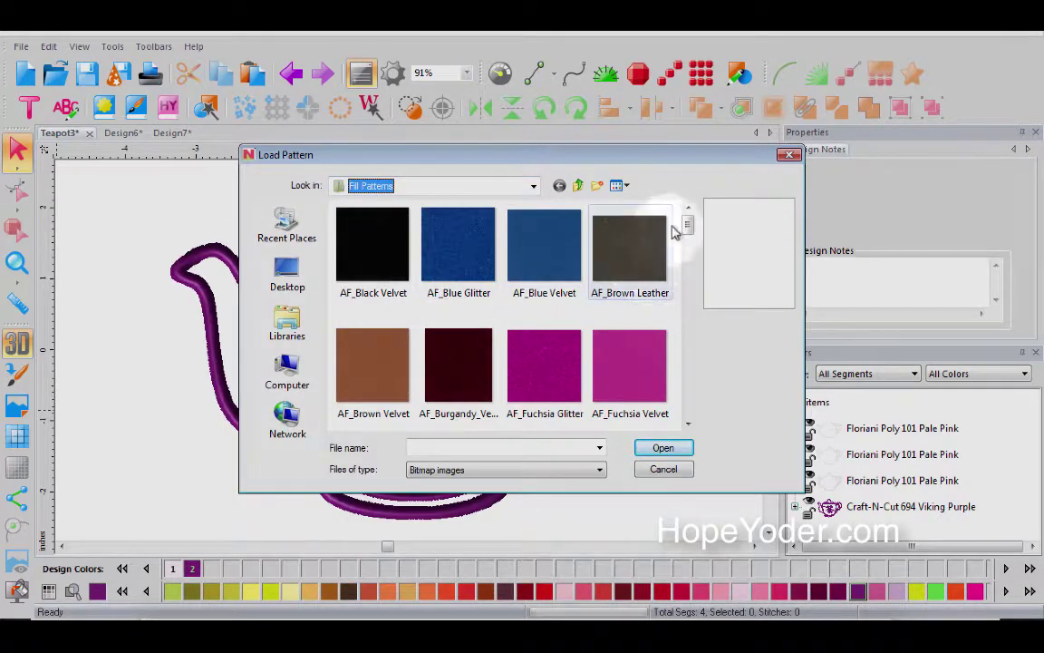
left_click_drag(688, 223, 690, 266)
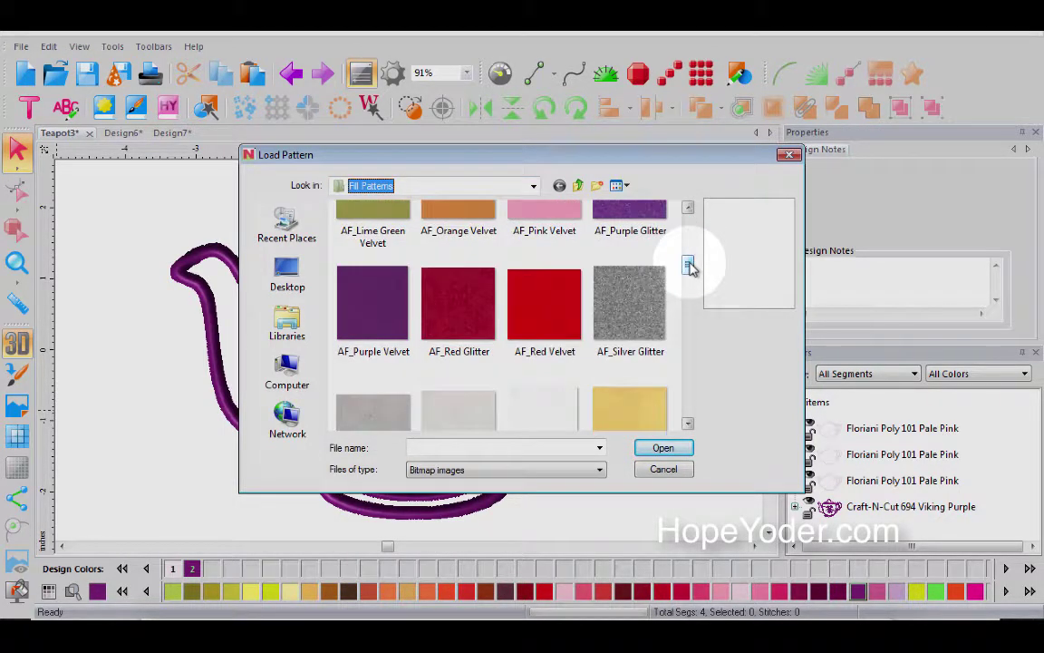
left_click(659, 306)
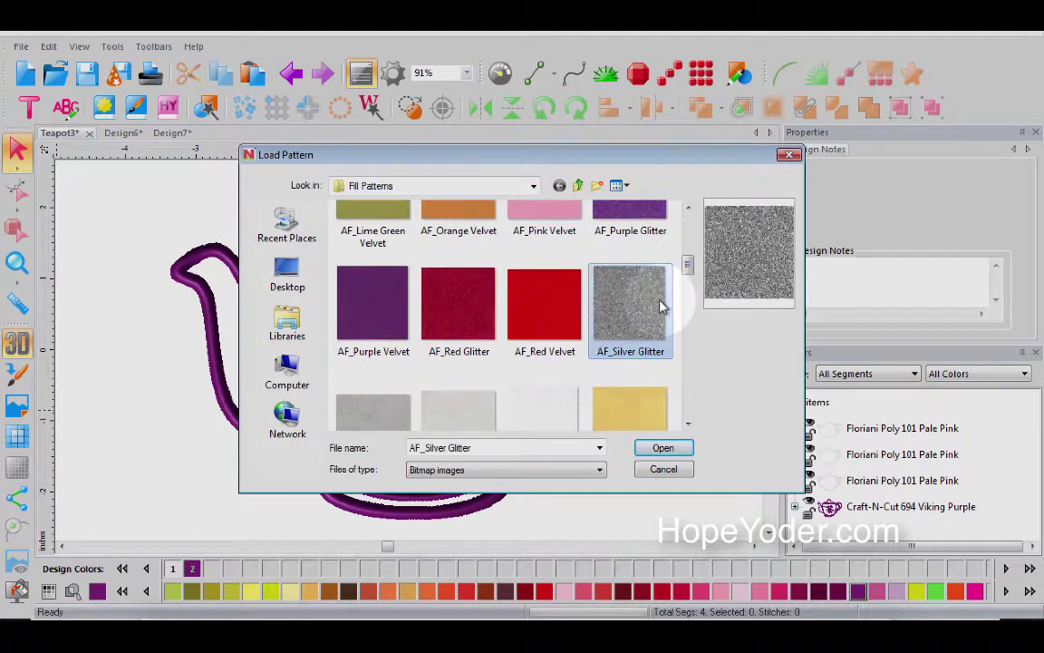
left_click(664, 449)
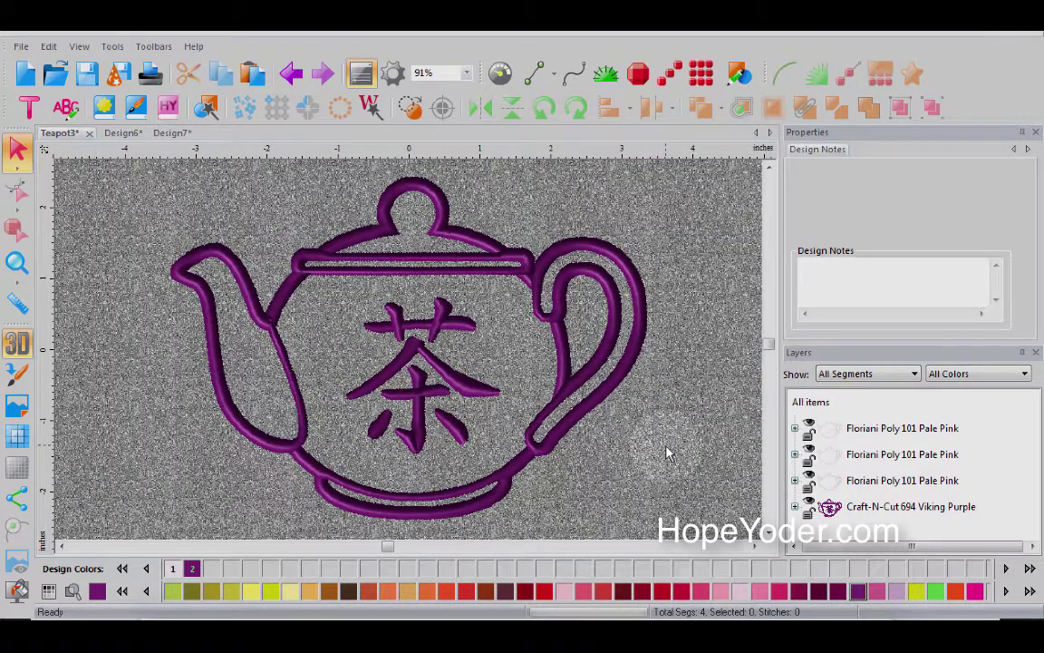
Switch to Design6 and apply the White Mesh background pattern.
left_click(121, 134)
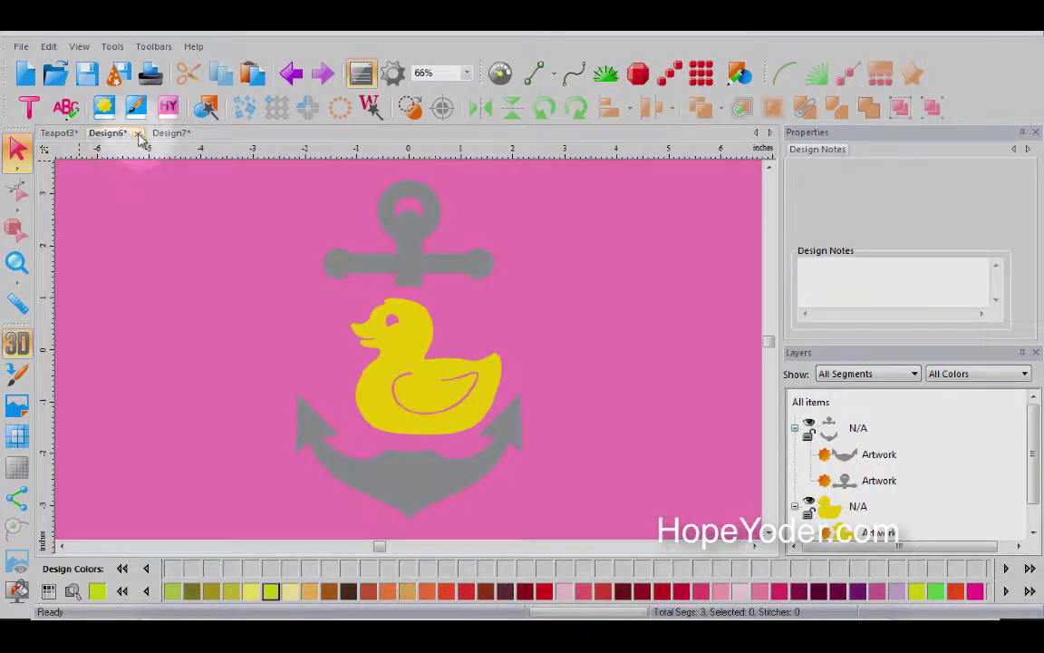
left_click(18, 591)
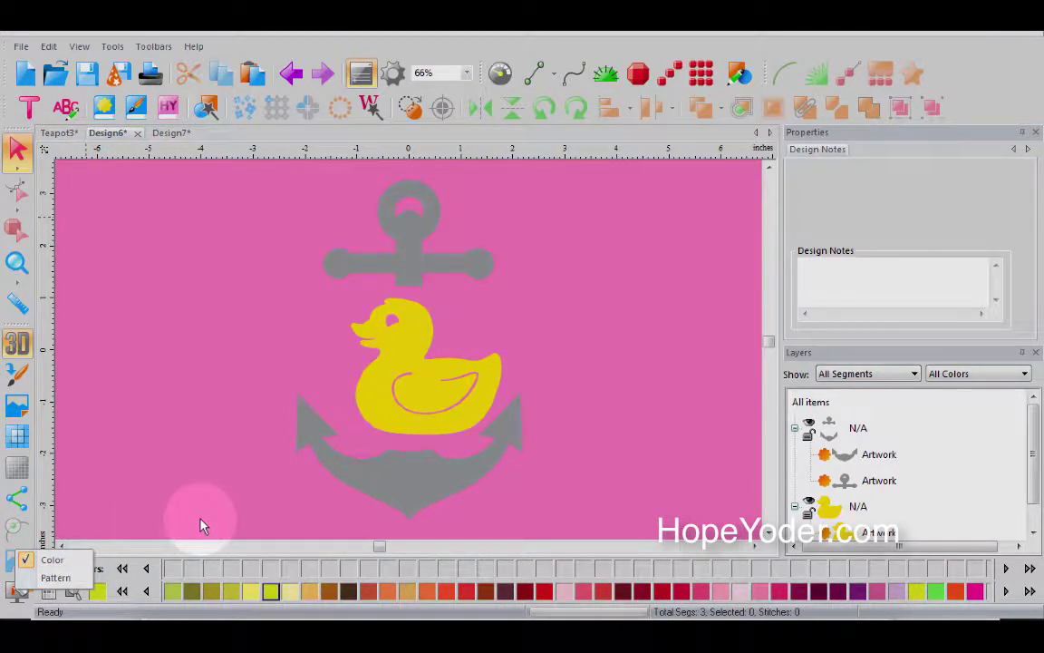
left_click(56, 578)
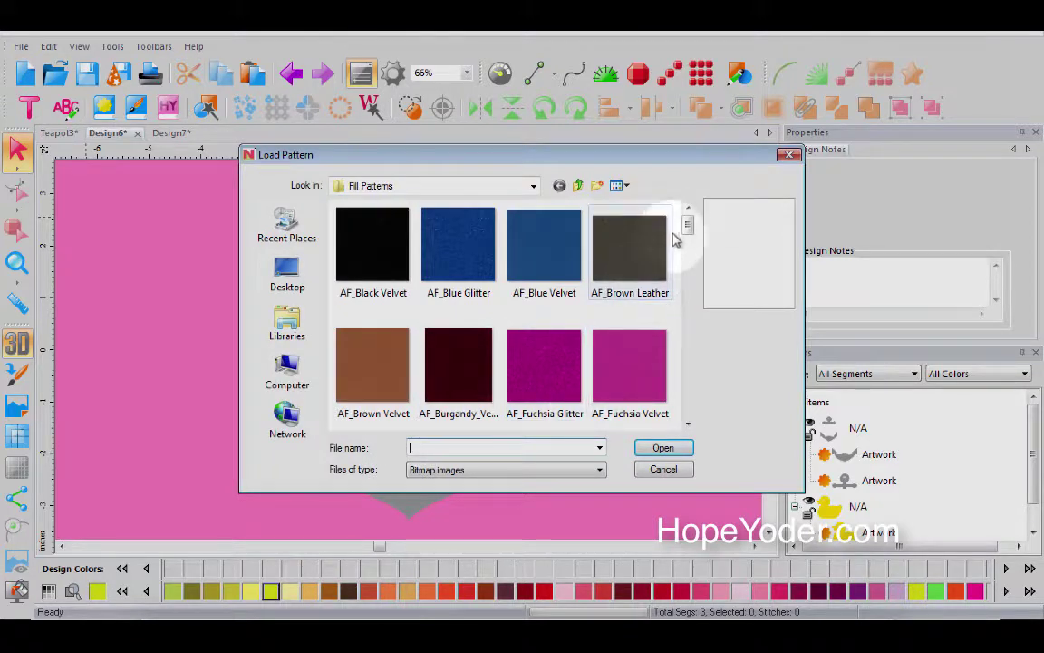
left_click_drag(689, 223, 693, 283)
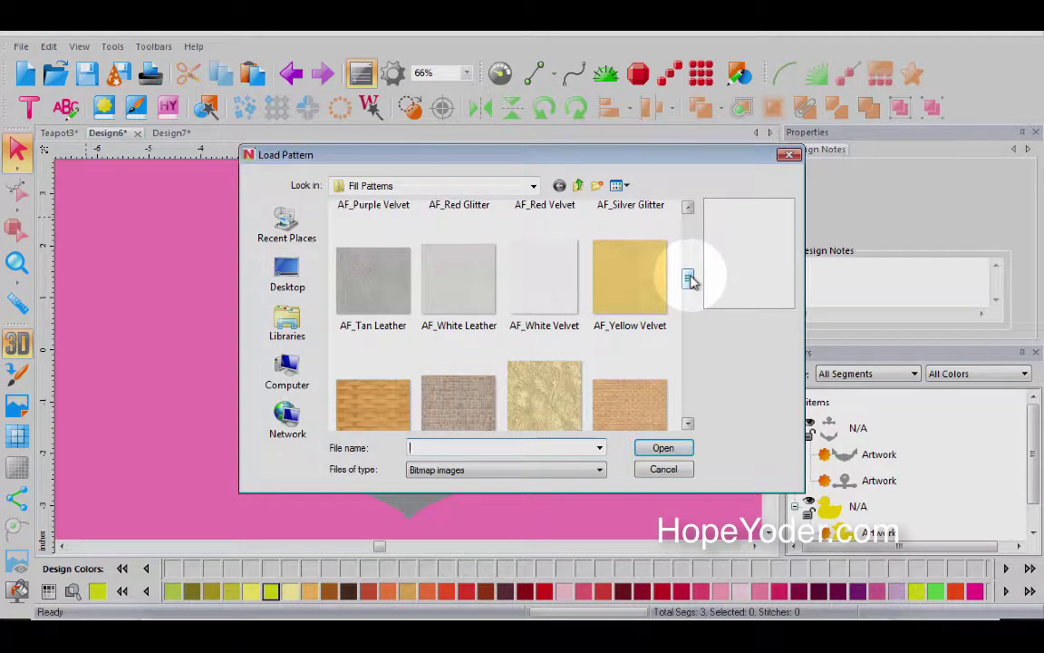
left_click_drag(692, 279, 696, 415)
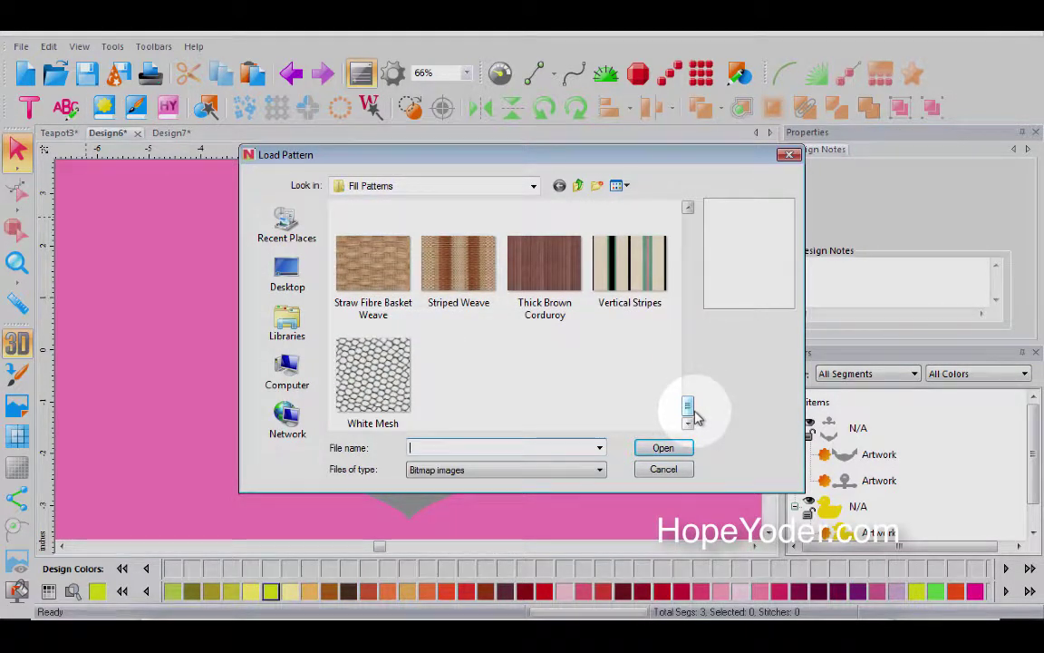
left_click(373, 371)
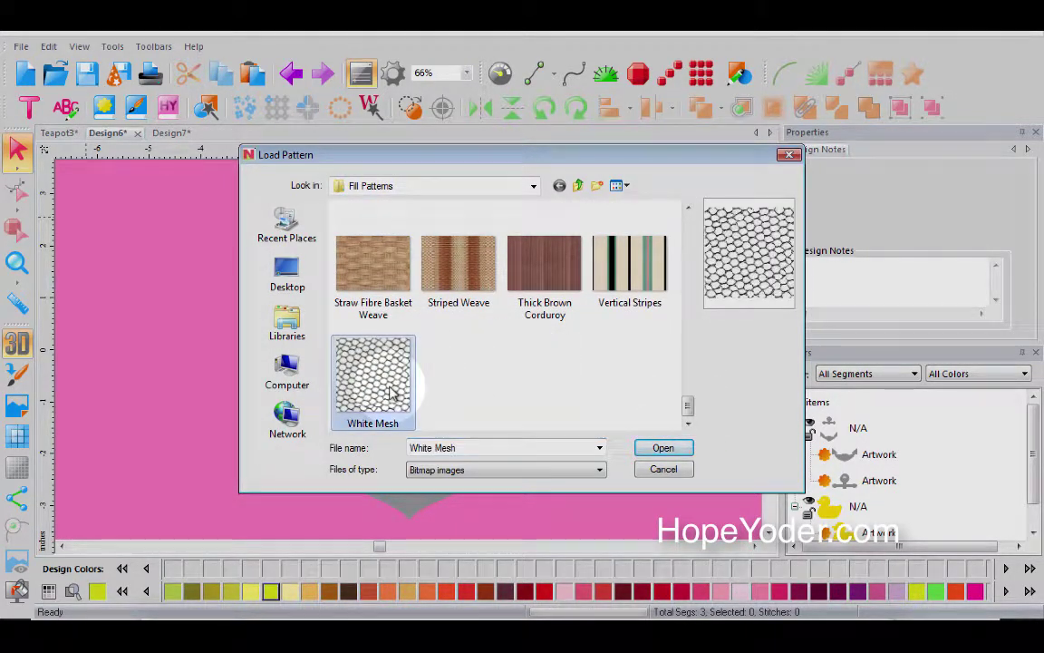
left_click(662, 449)
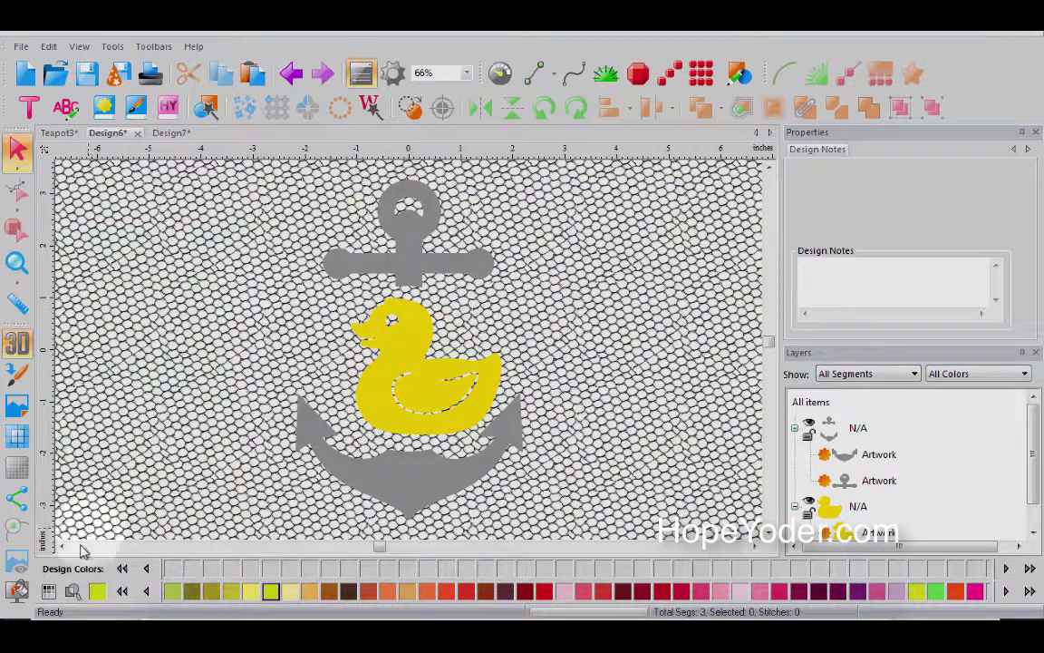
Replace the pattern with a solid white background colour.
left_click(18, 590)
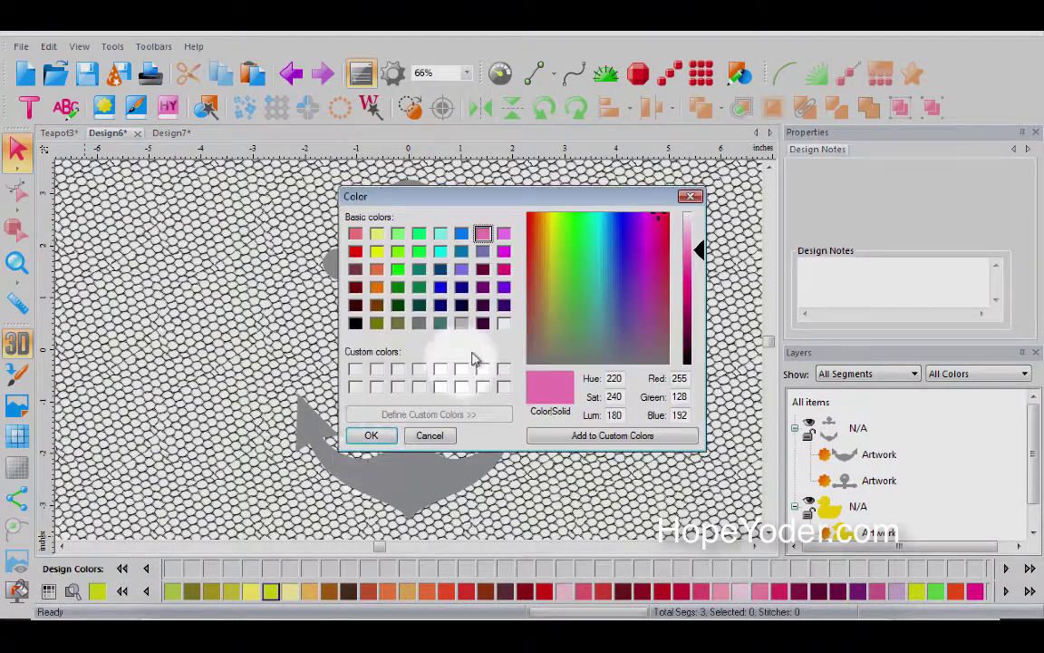
left_click(503, 324)
left_click(367, 436)
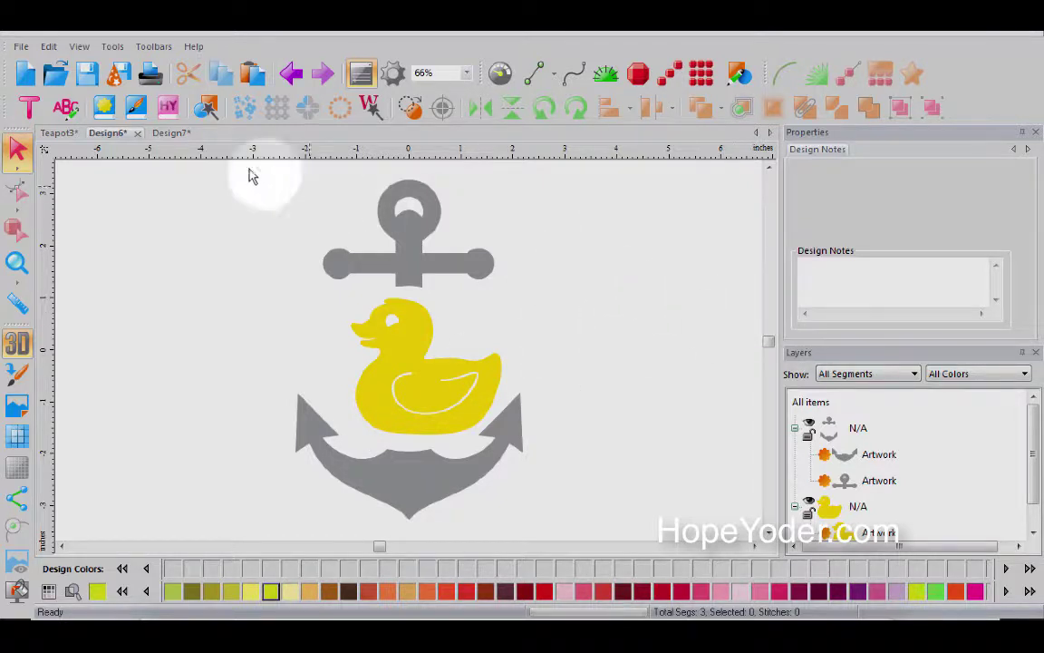
Glance at Design7 and Design6, then return to the Teapot3 design.
left_click(172, 136)
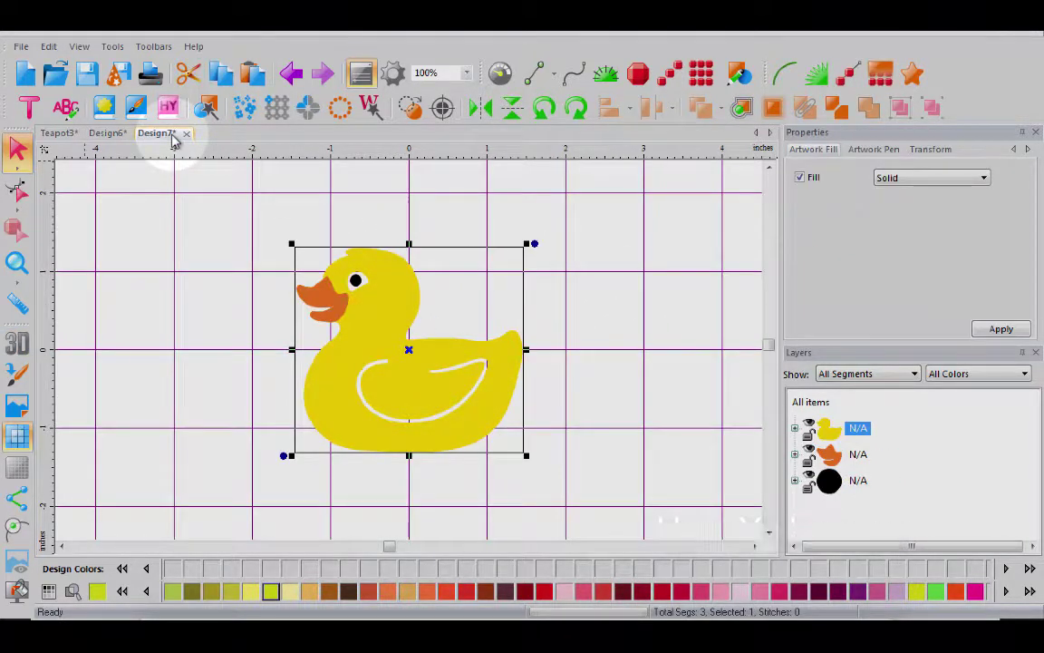
left_click(116, 135)
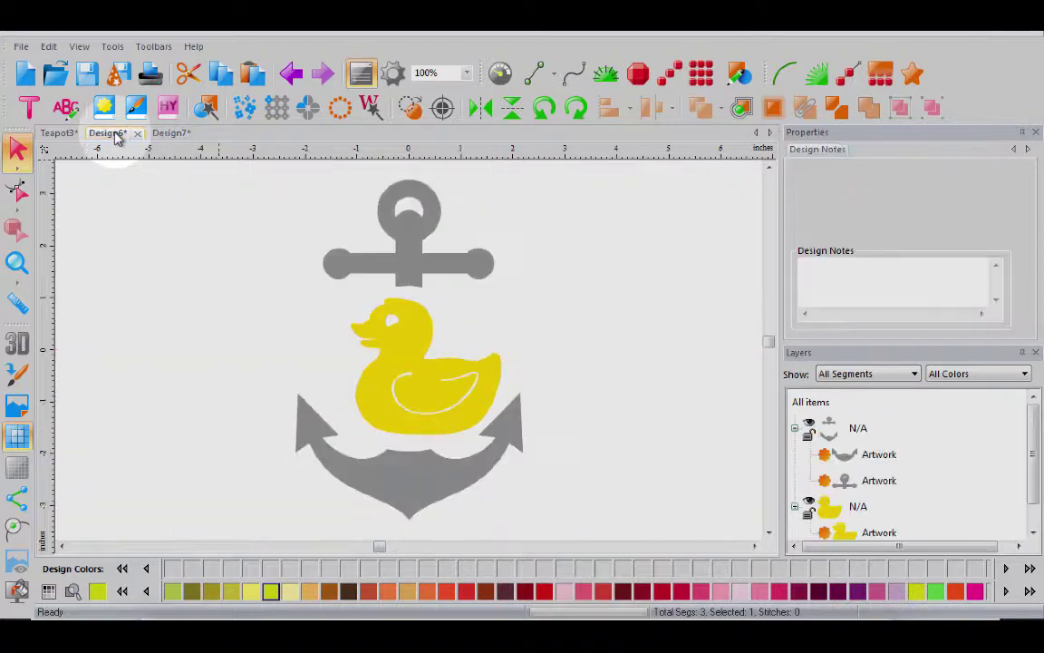
left_click(66, 133)
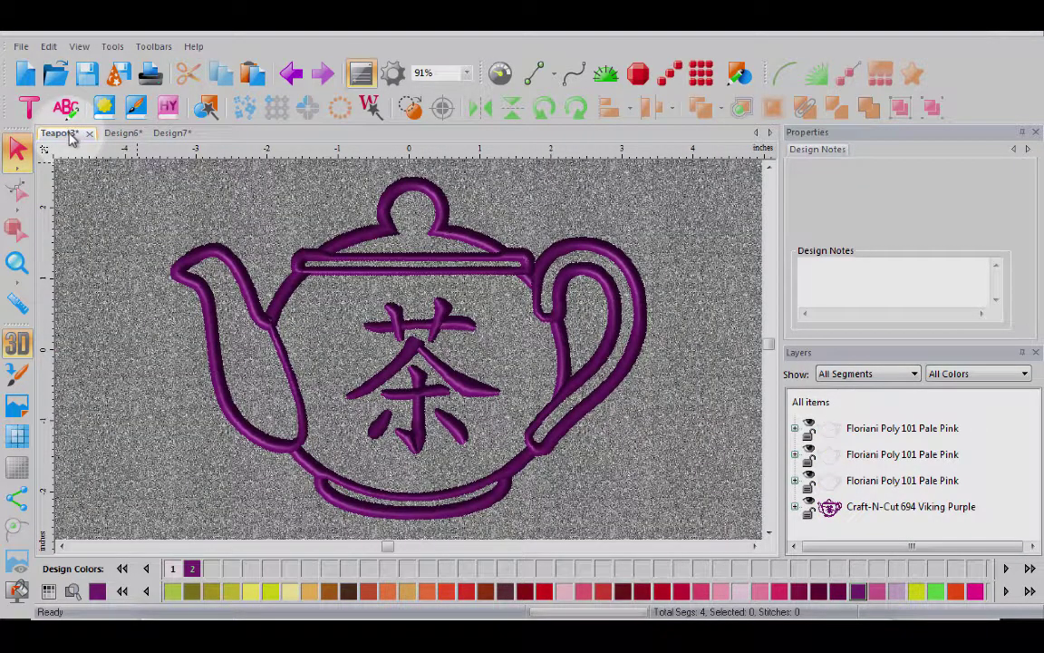